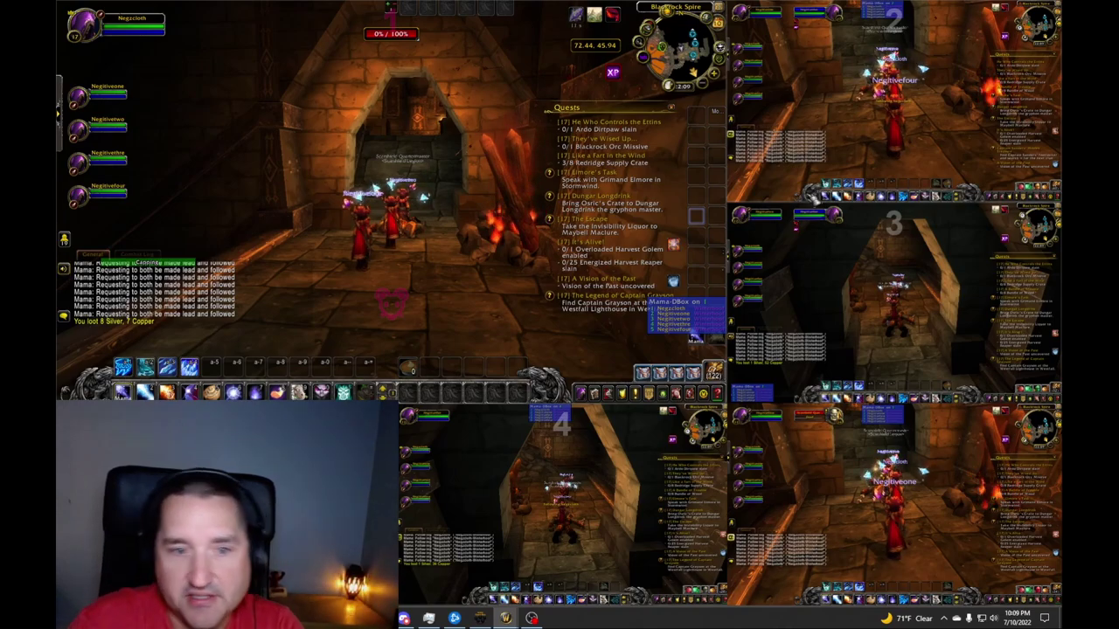
# Step: Lead the five-mage party past the bonfire in Blackrock Spire, down the stone corridor and through the torch-lit room into the dark passage
pyautogui.press('w')
pyautogui.press('w')
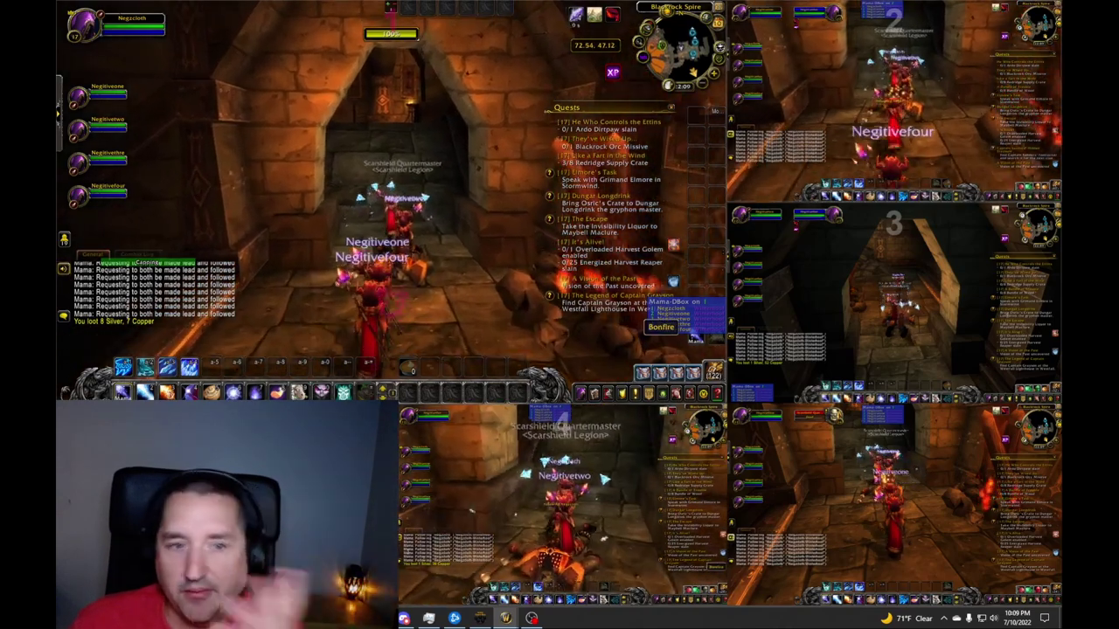
pyautogui.press('w')
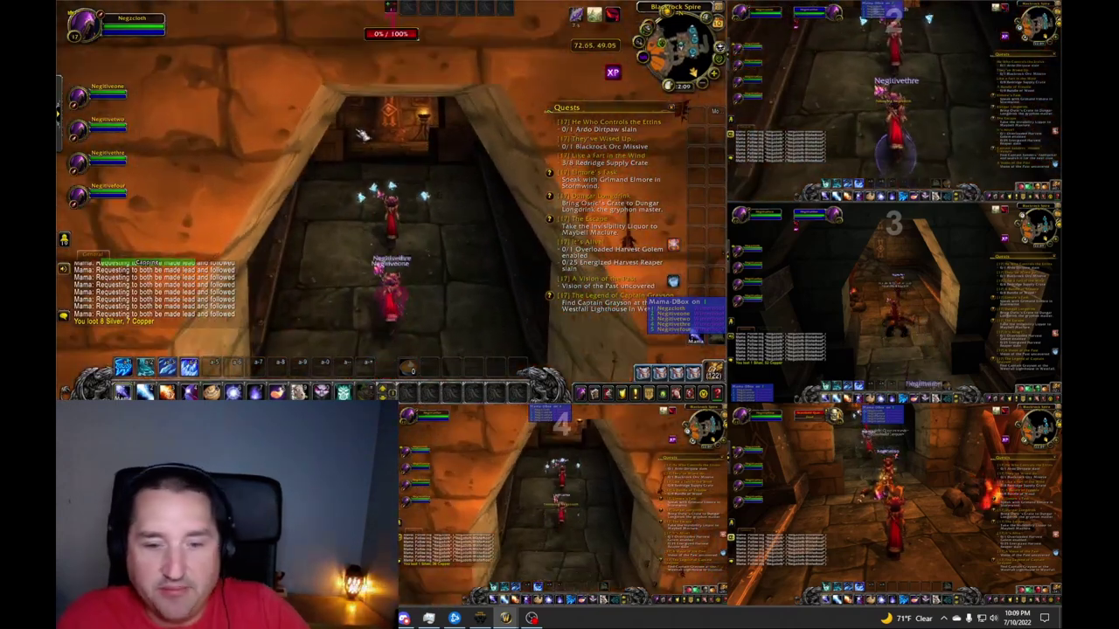
pyautogui.press('f')
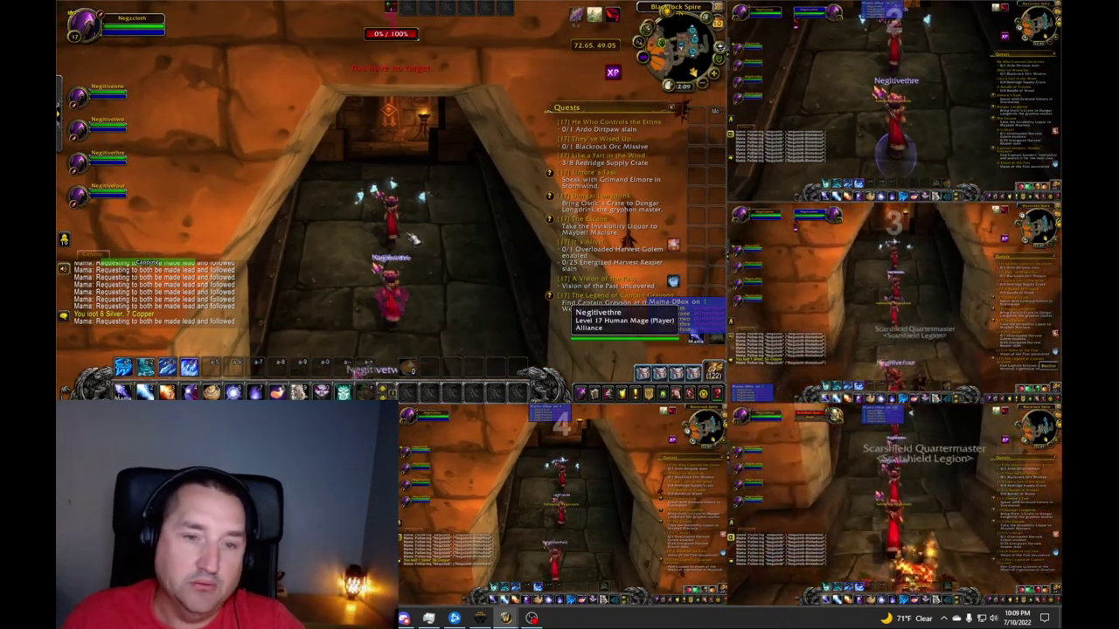
pyautogui.press('w')
pyautogui.scroll(5, 413, 236)
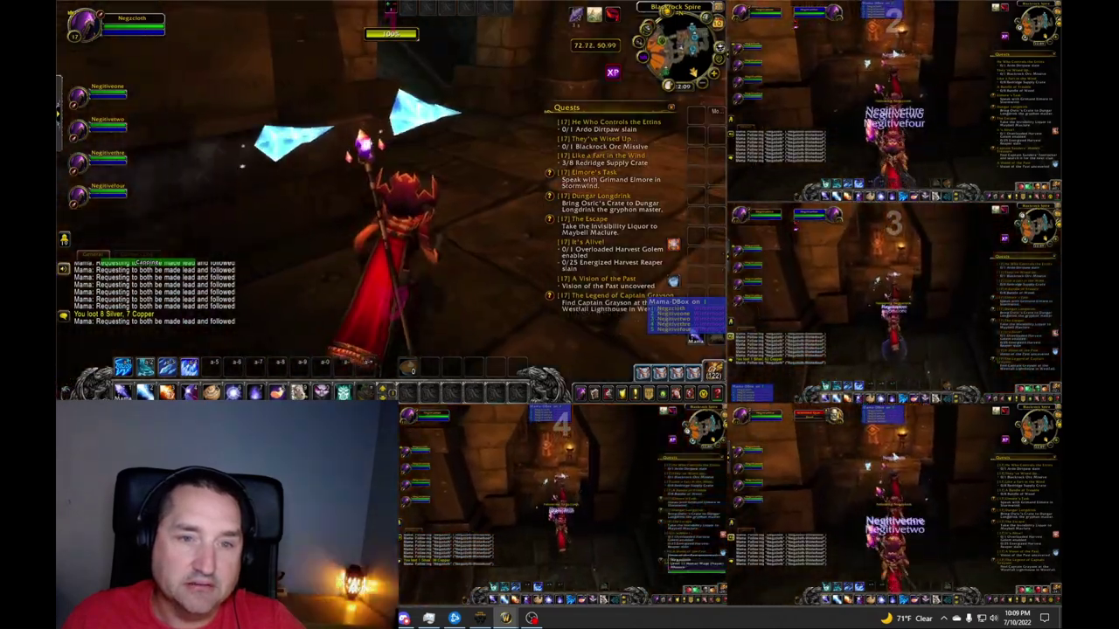
pyautogui.scroll(-5, 414, 236)
pyautogui.press('w')
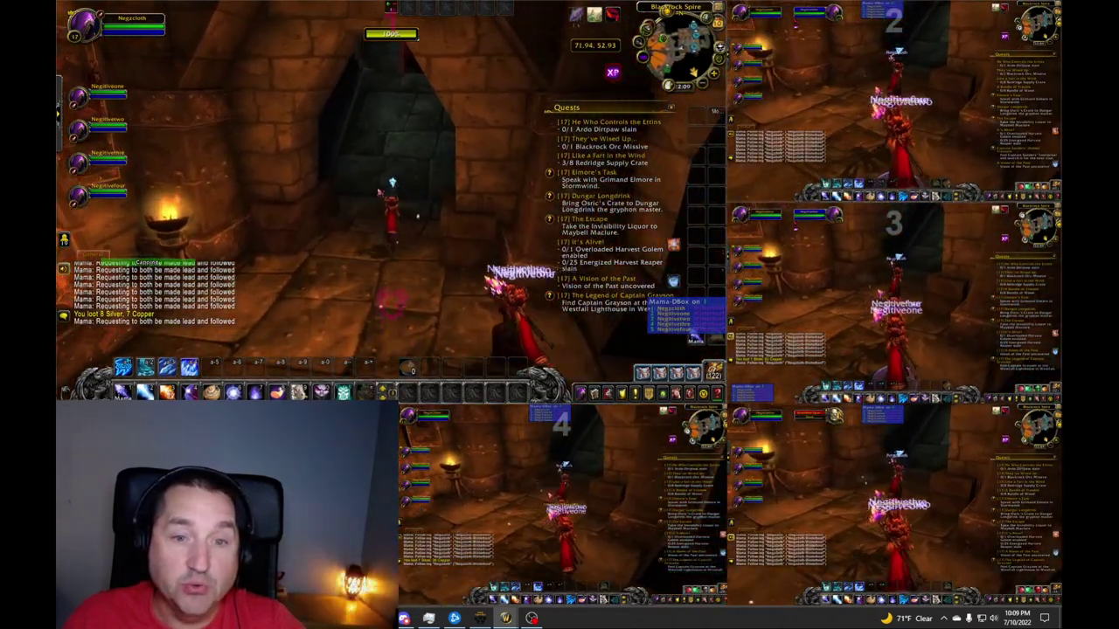
pyautogui.press('w')
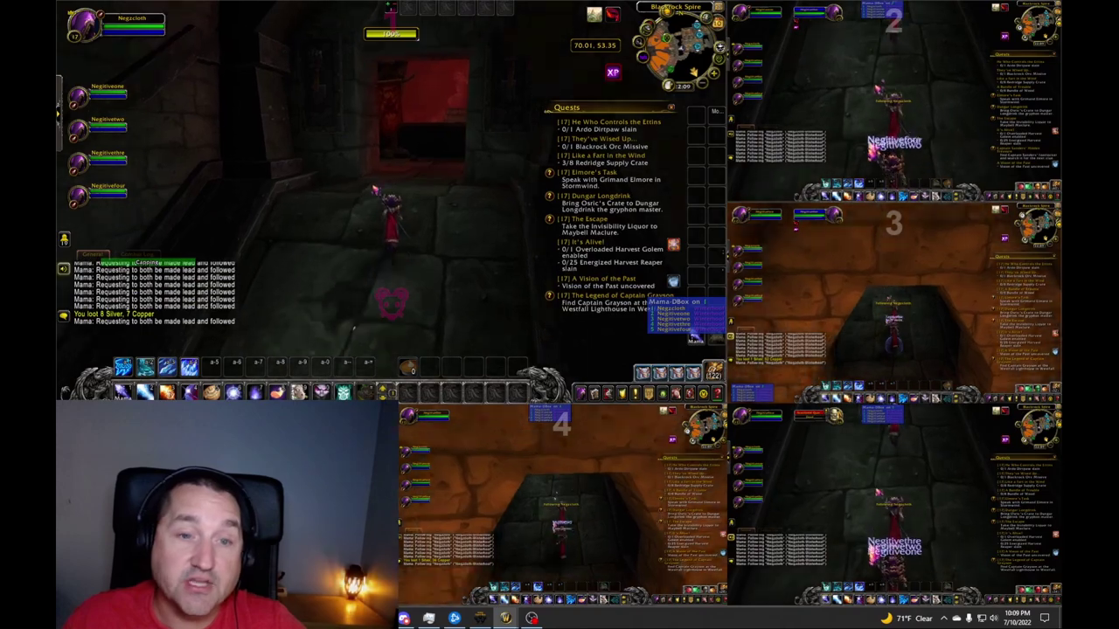
# Step: Guide the party through the red-lit room and the doorway beyond it into the dark chamber
pyautogui.press('w')
pyautogui.scroll(5, 413, 236)
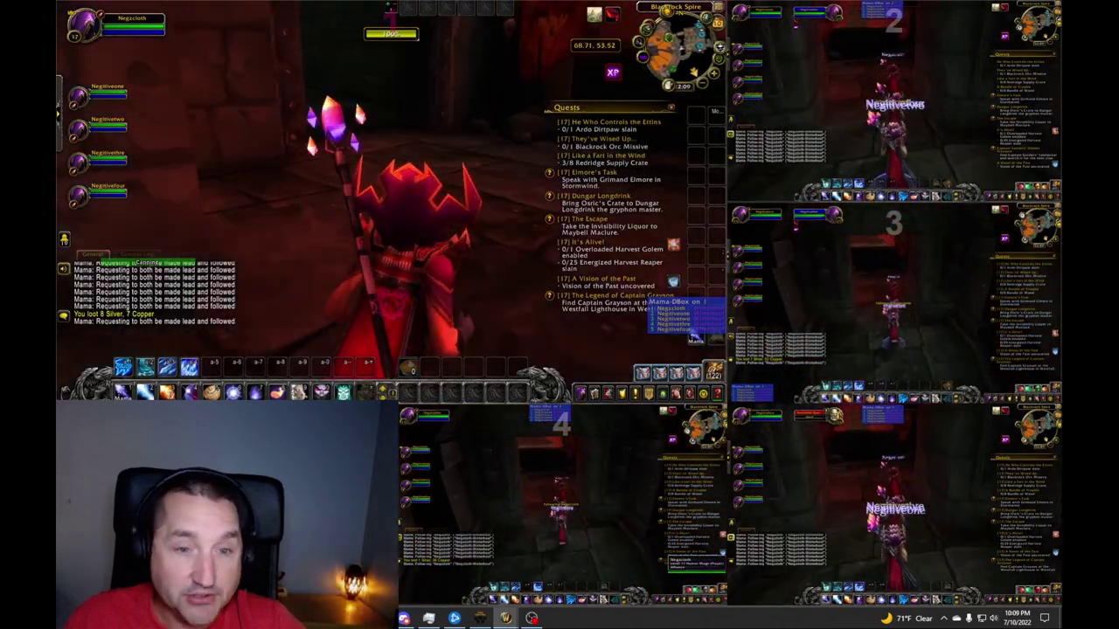
pyautogui.scroll(-5, 414, 236)
pyautogui.press('w')
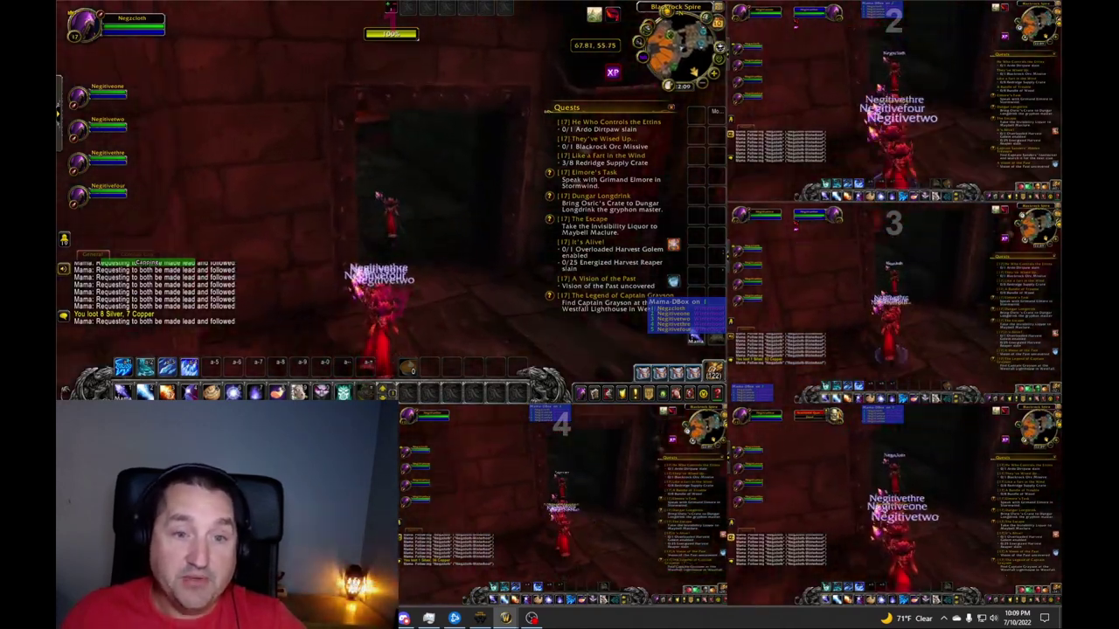
pyautogui.press('w')
pyautogui.scroll(5, 389, 236)
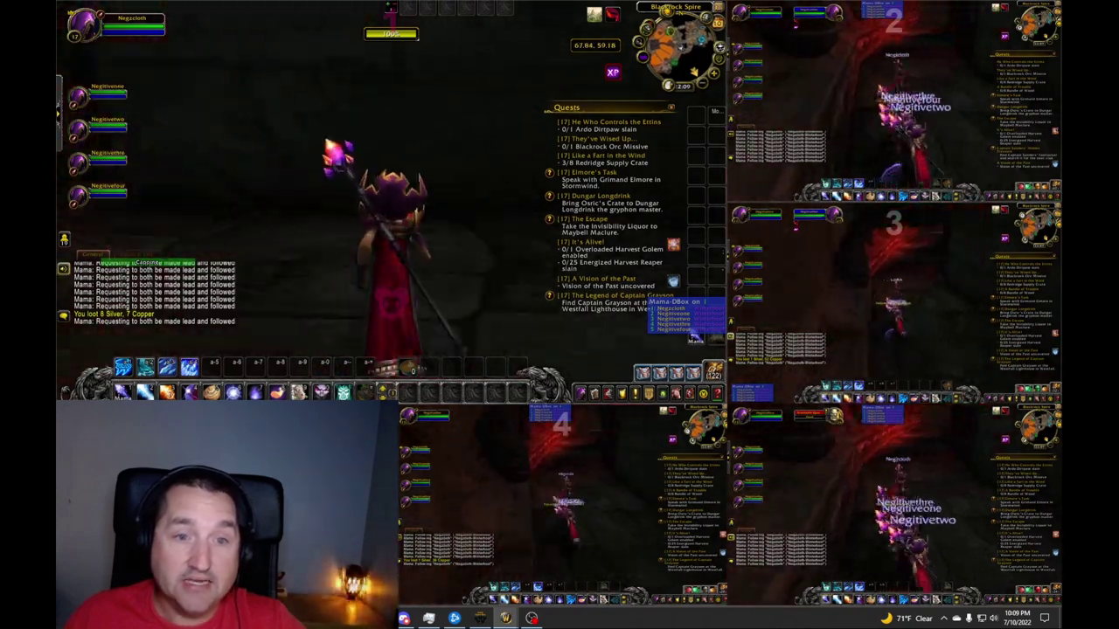
# Step: Turn the party back through the red-lit room and stop in the dark passage facing the Scarshield Quartermaster
pyautogui.scroll(-5, 388, 236)
pyautogui.press('w')
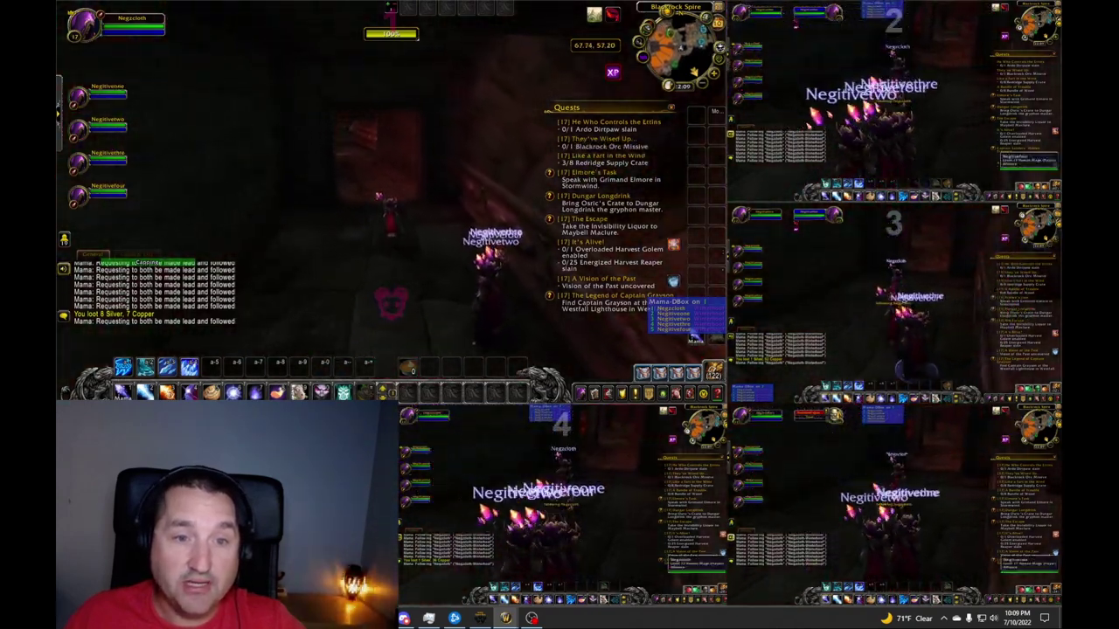
pyautogui.press('w')
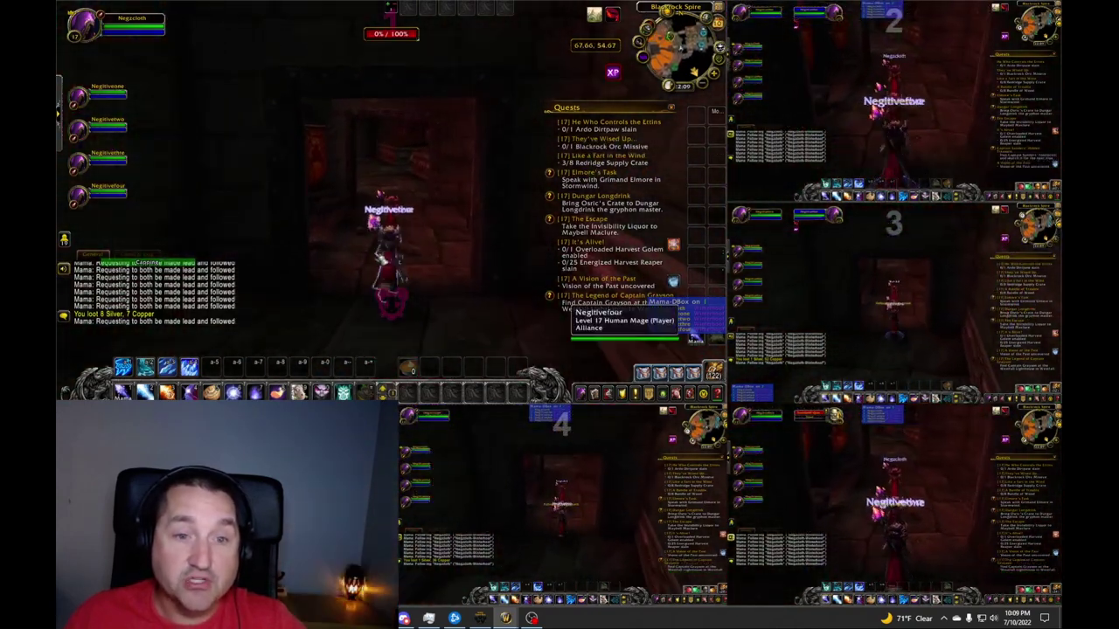
pyautogui.press('1')
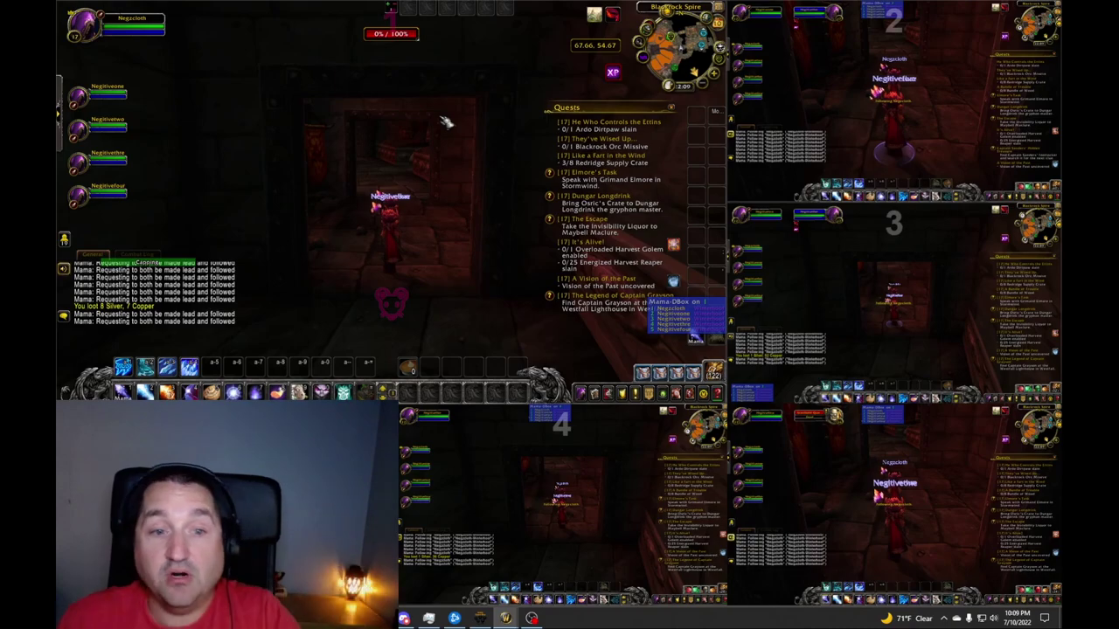
pyautogui.rightClick(404, 141)
pyautogui.press('w')
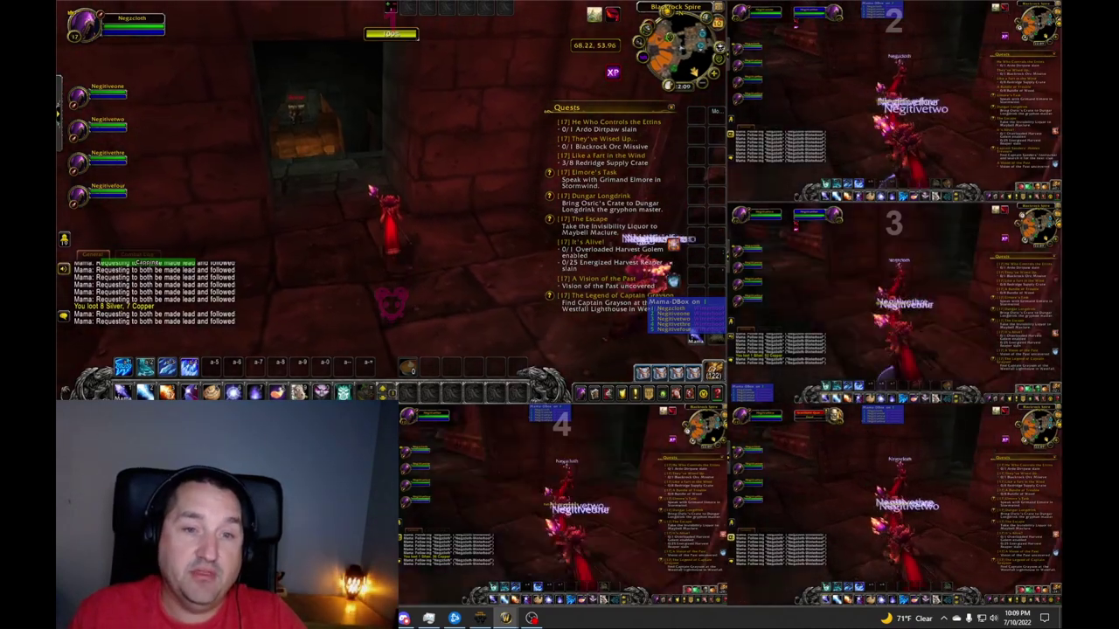
pyautogui.press('w')
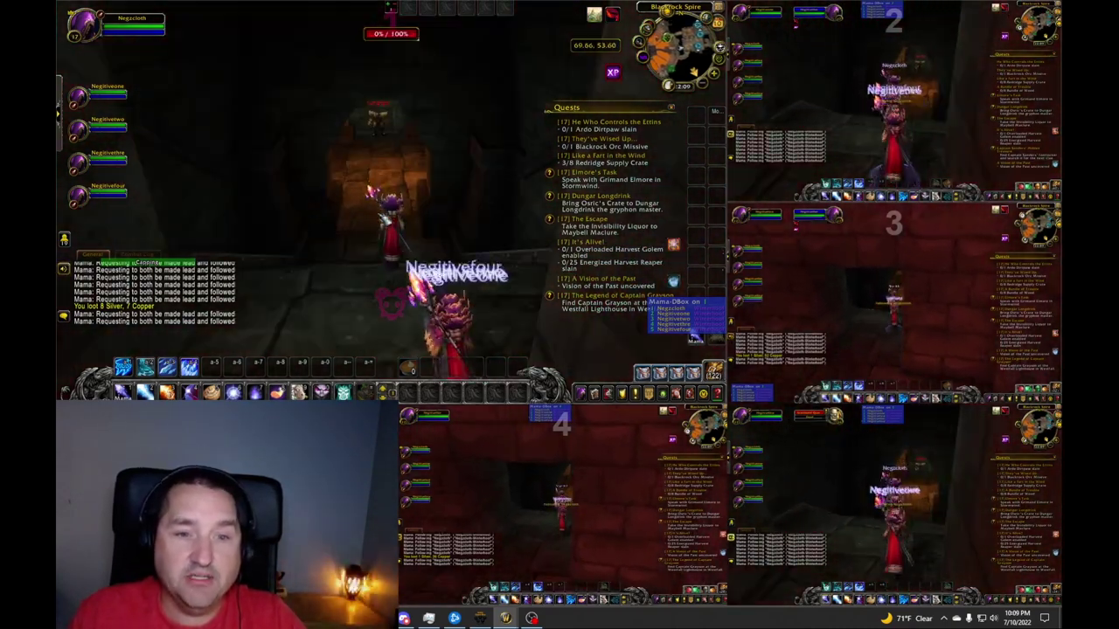
pyautogui.press('w')
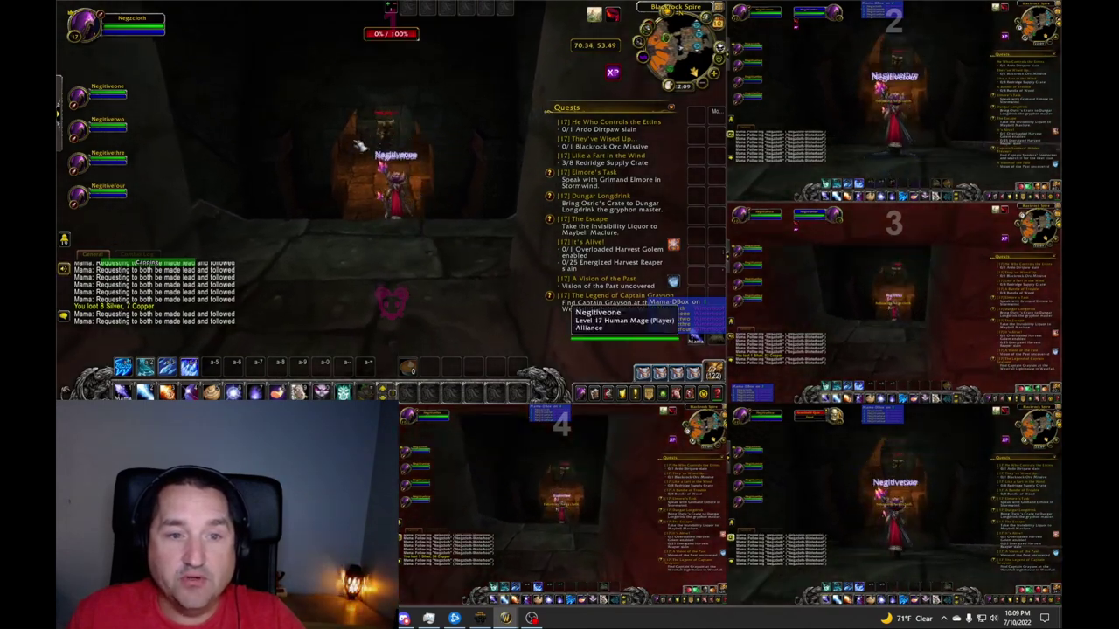
# Step: Target the Scarshield Quartermaster and kill it with repeated Frostbolt casts and spell attacks from the mage party
pyautogui.click(393, 129)
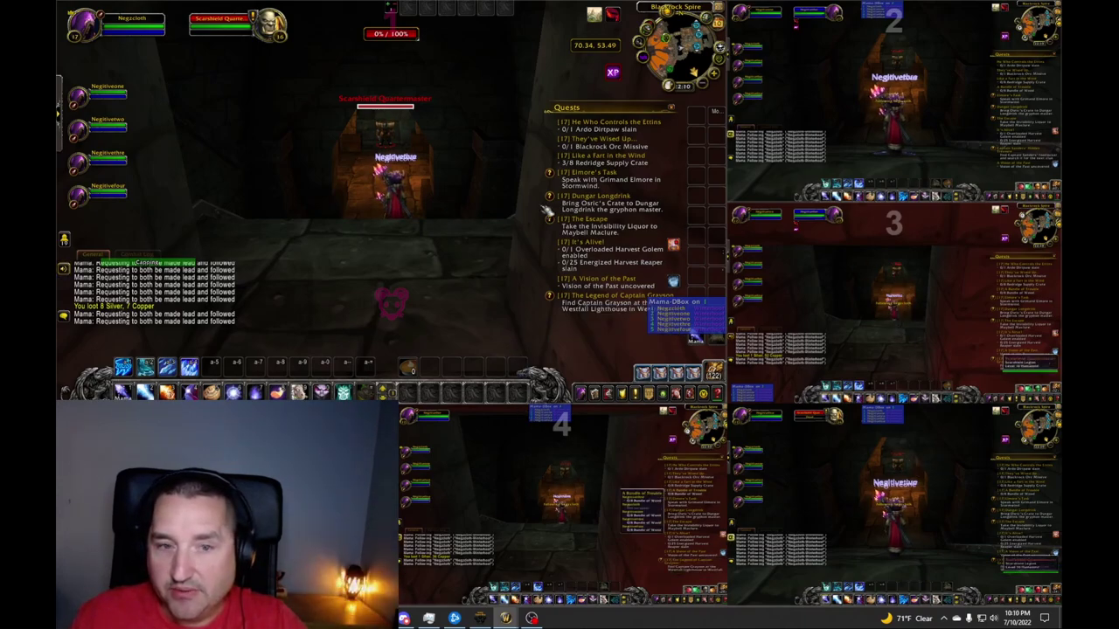
pyautogui.press('1')
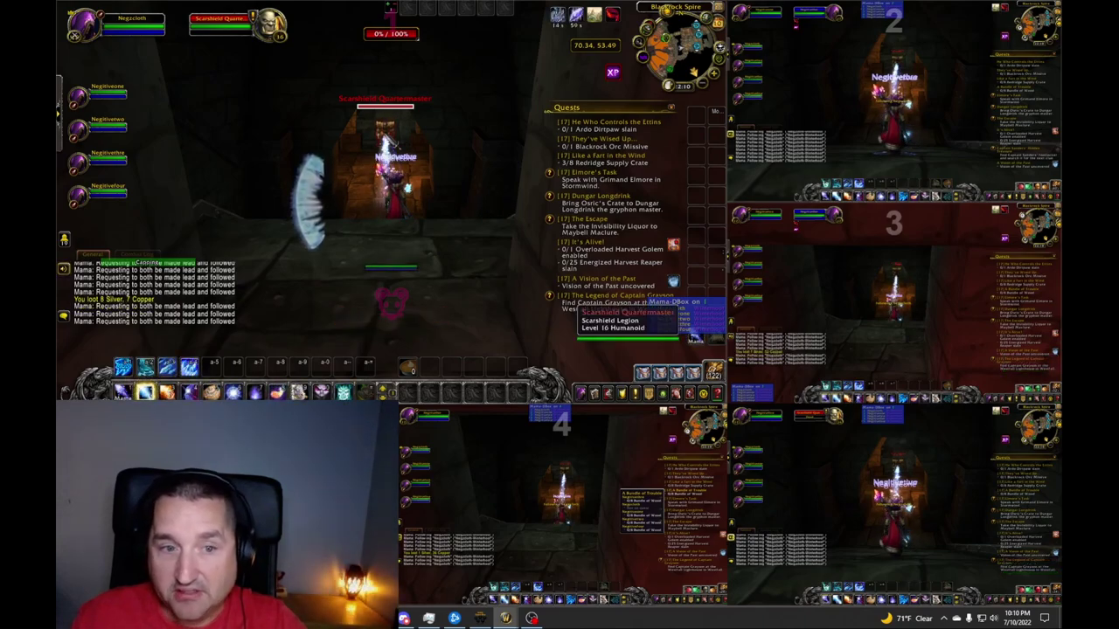
pyautogui.press('1')
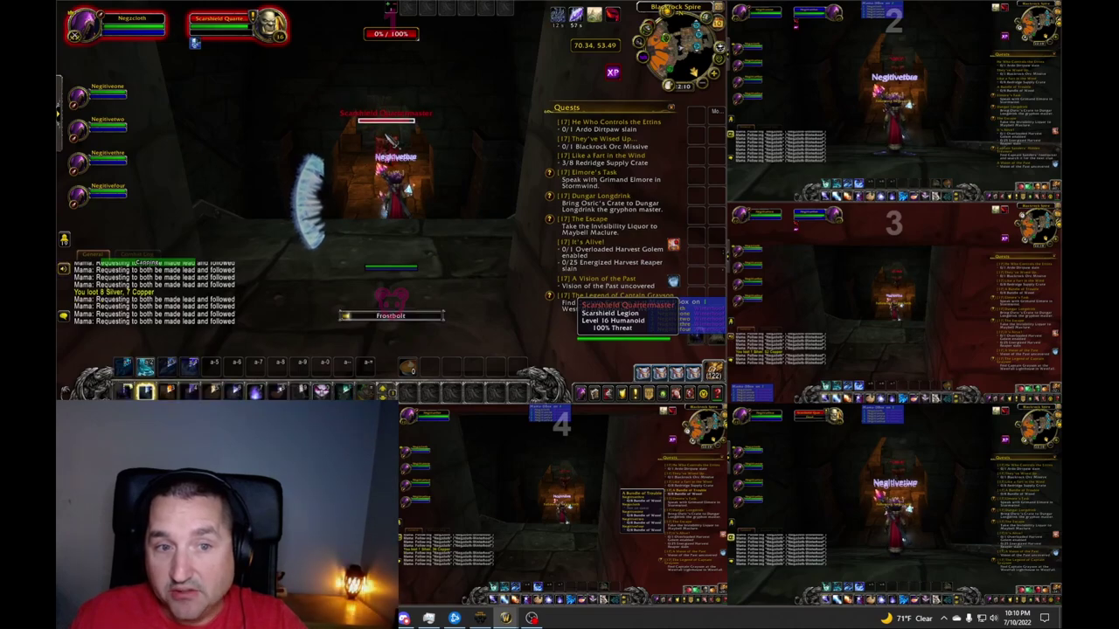
pyautogui.press('1')
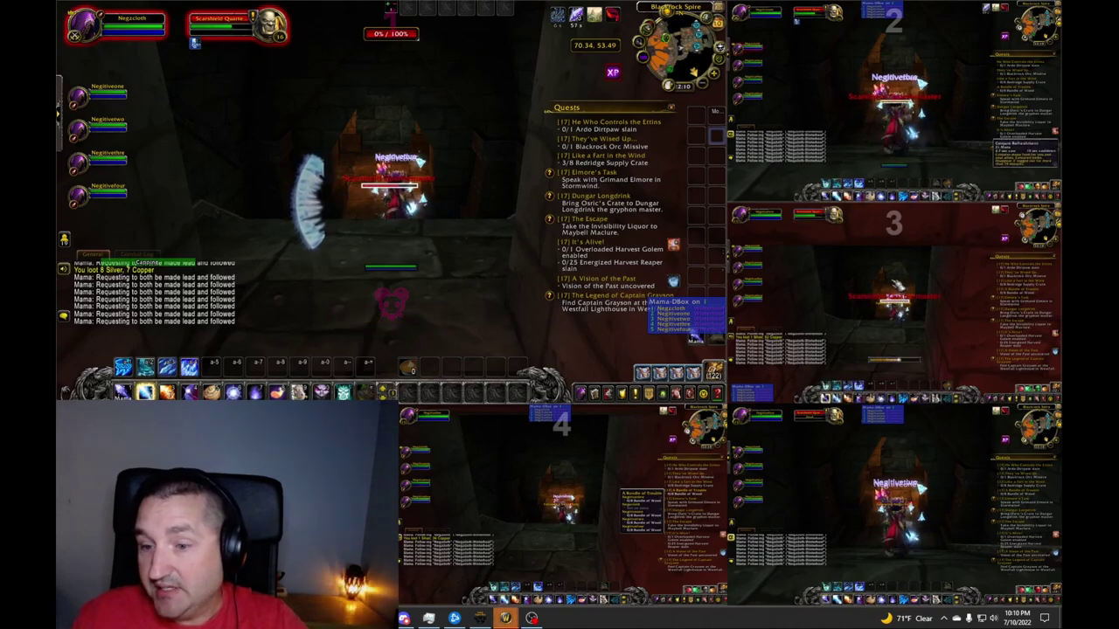
pyautogui.press('1')
pyautogui.press('1')
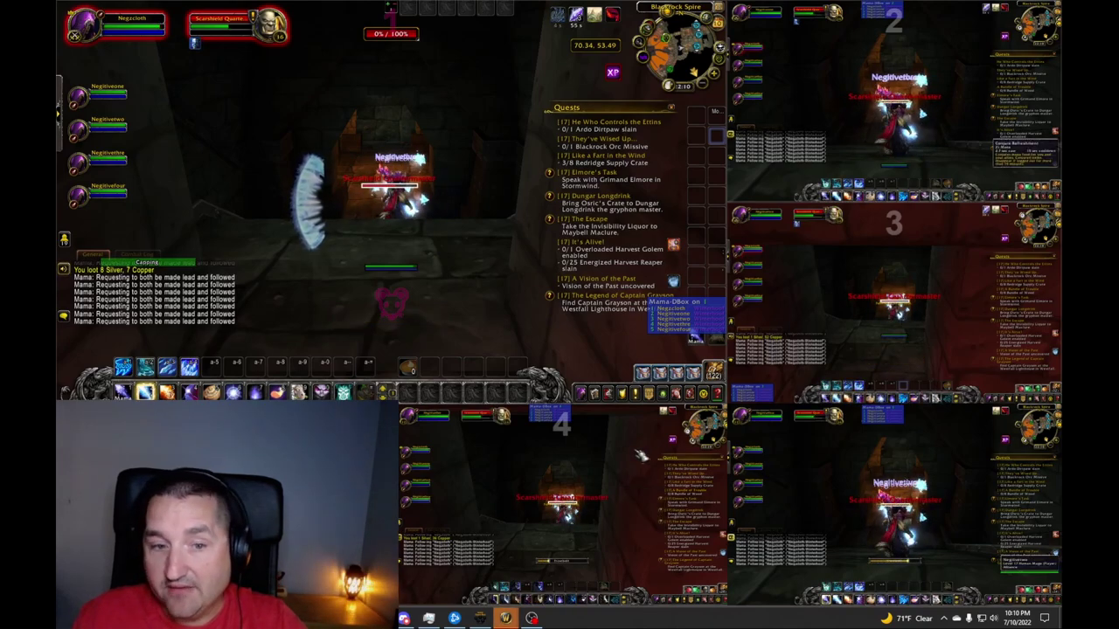
pyautogui.press('1')
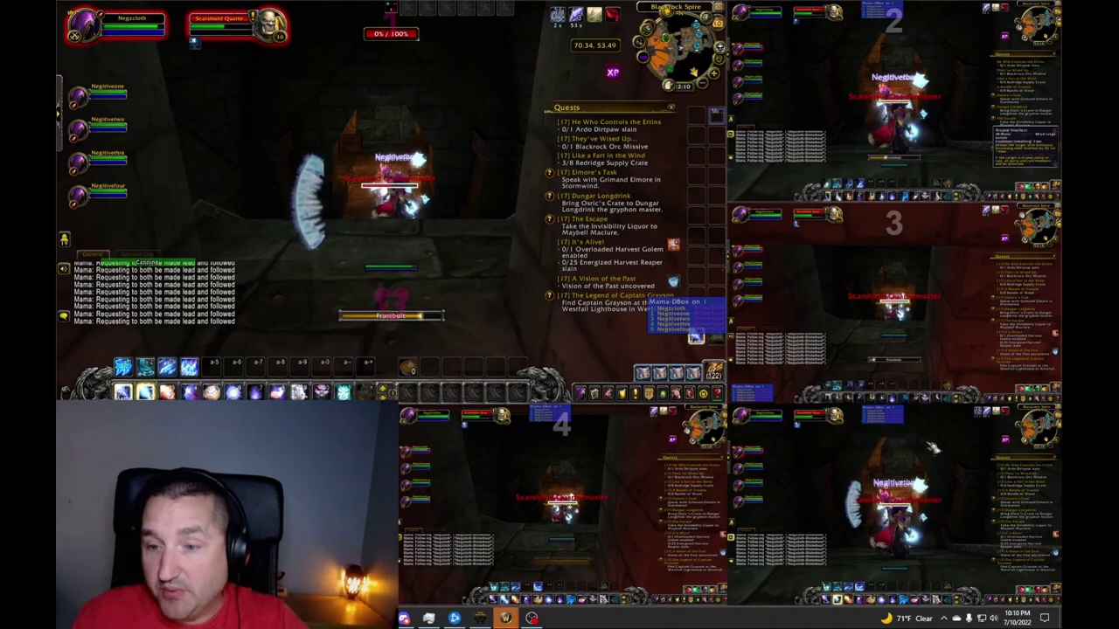
pyautogui.press('2')
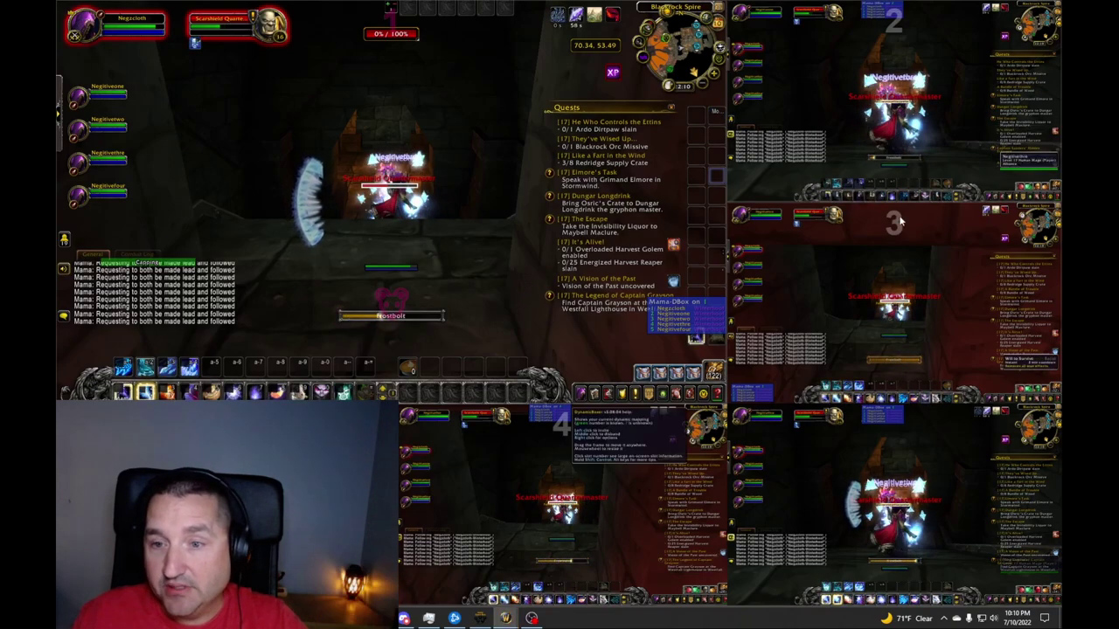
pyautogui.press('1')
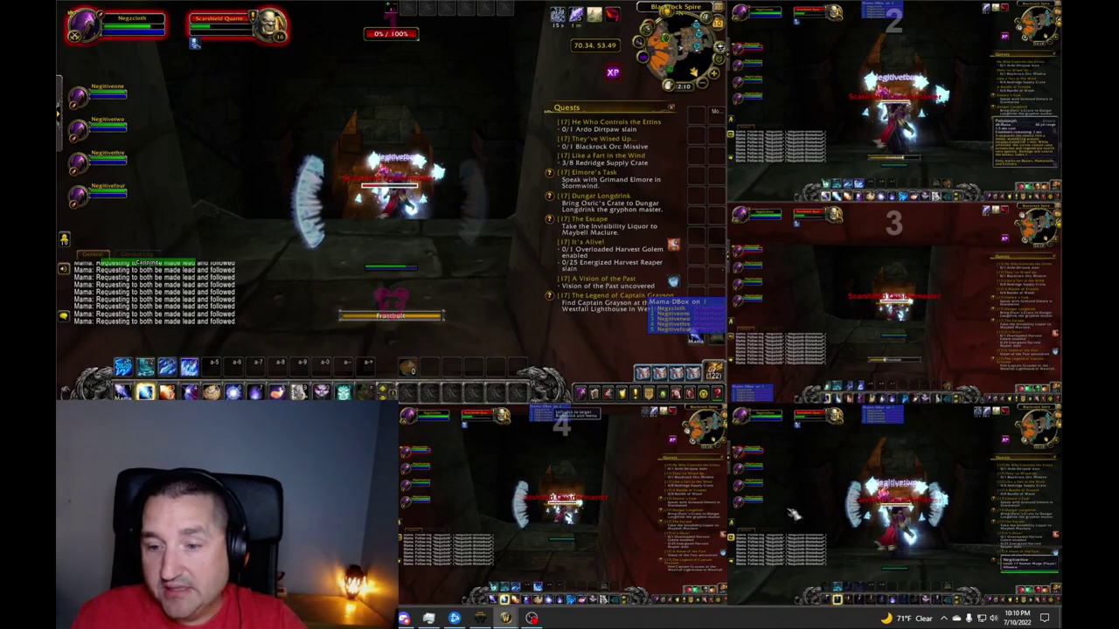
pyautogui.press('2')
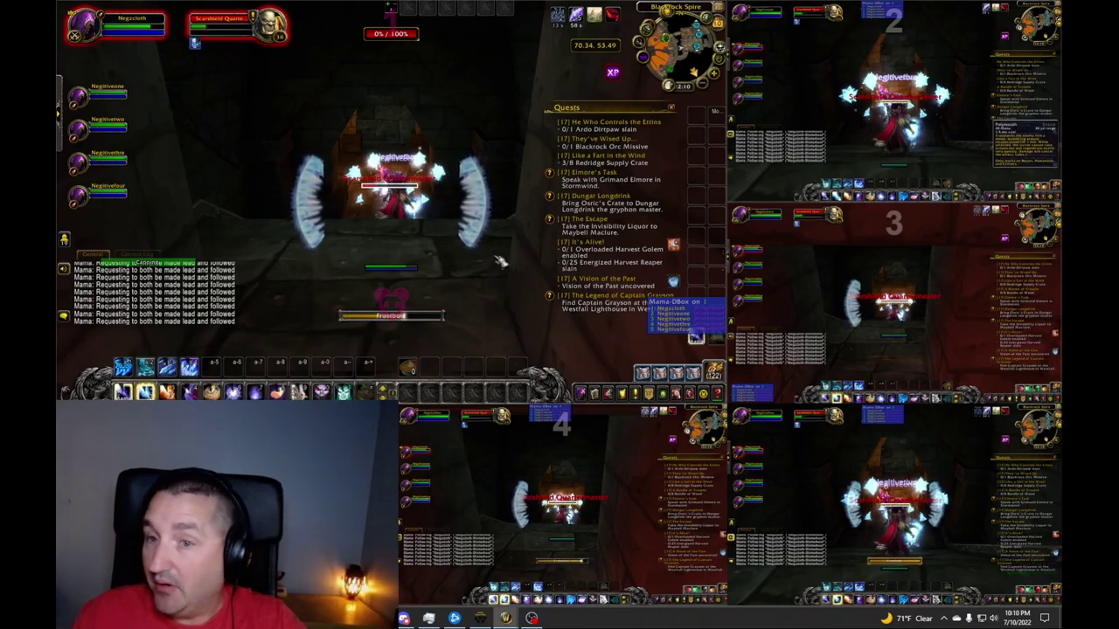
pyautogui.press('1')
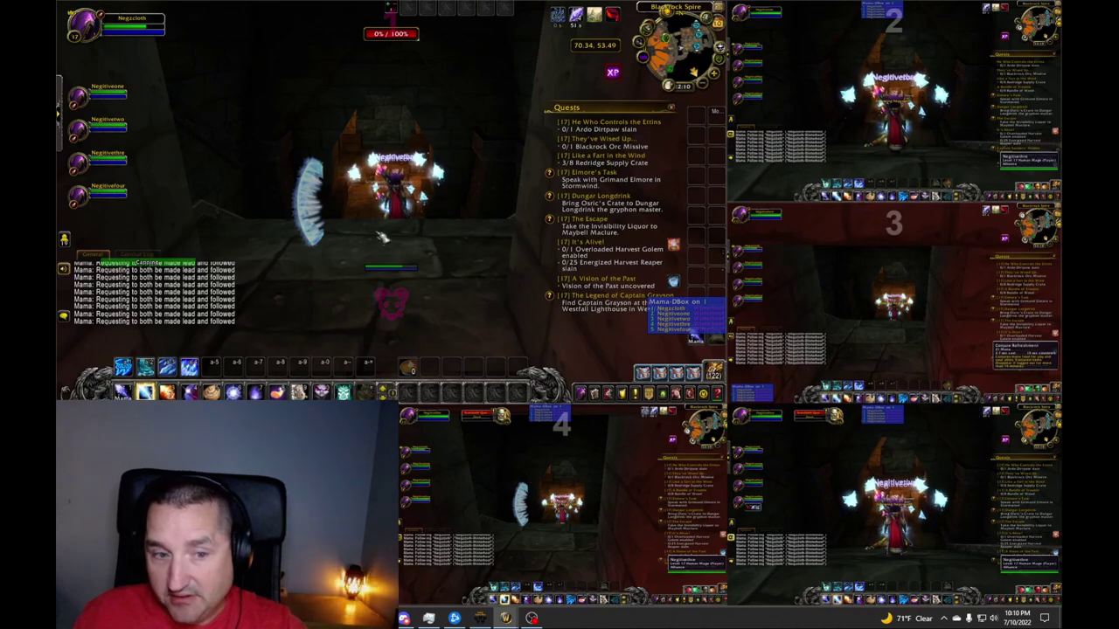
pyautogui.press('2')
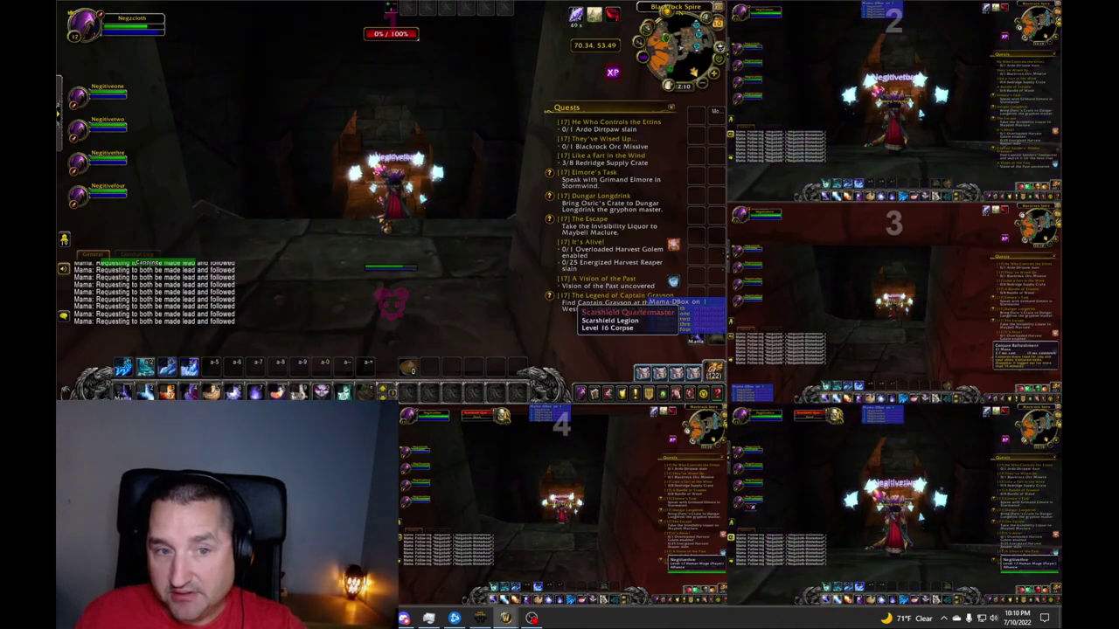
# Step: Cast the purple area-burst spell repeatedly with the mages around the party's position
pyautogui.press('6')
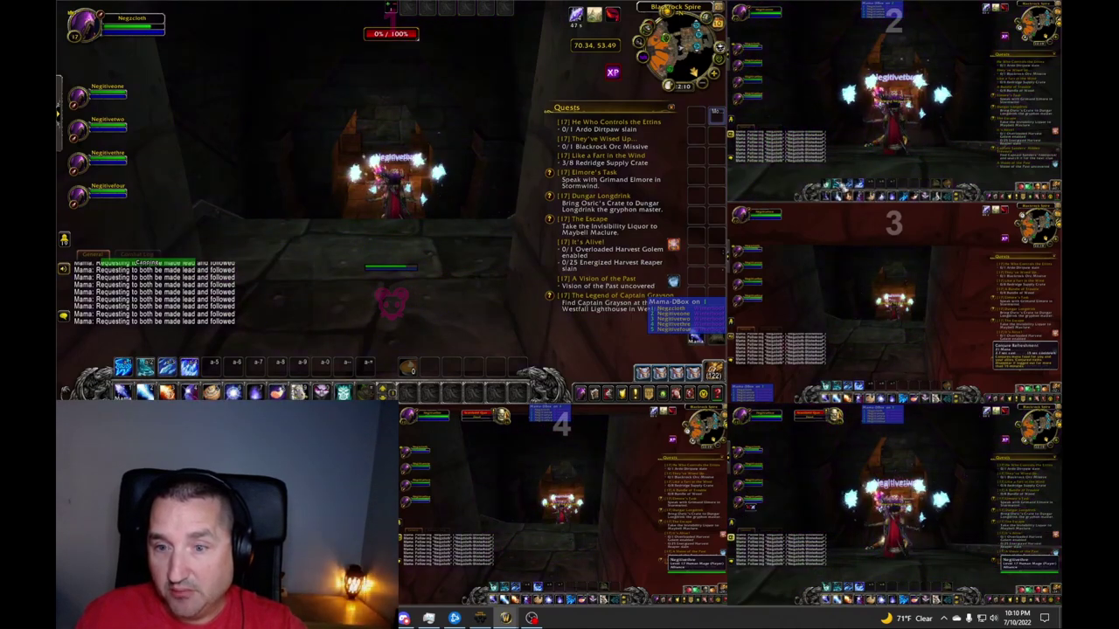
pyautogui.press('6')
pyautogui.press('6')
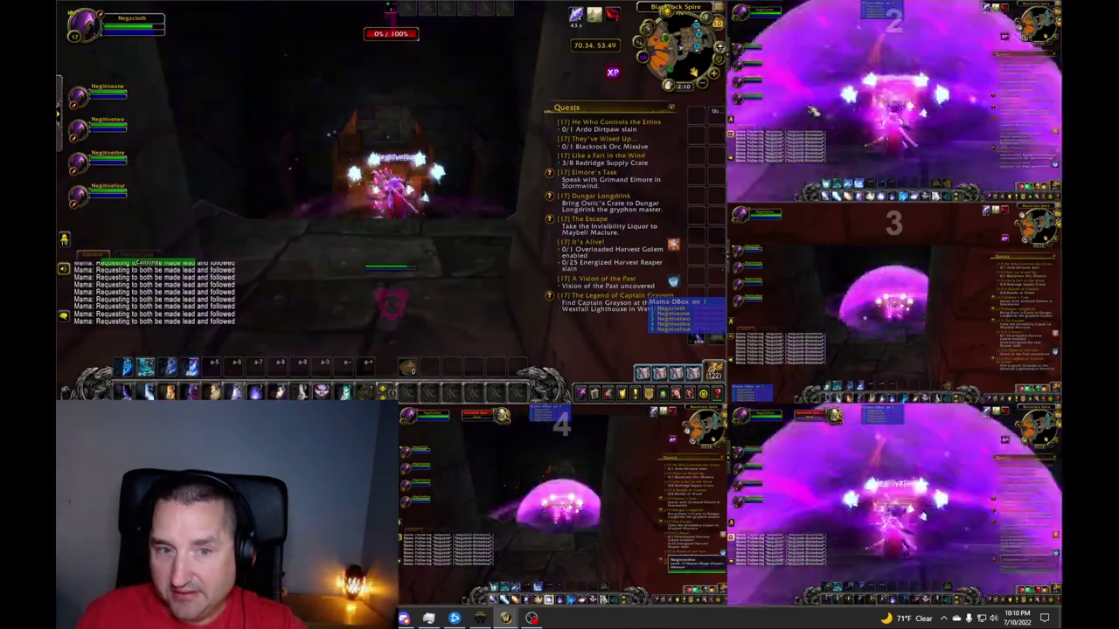
pyautogui.press('6')
pyautogui.press('6')
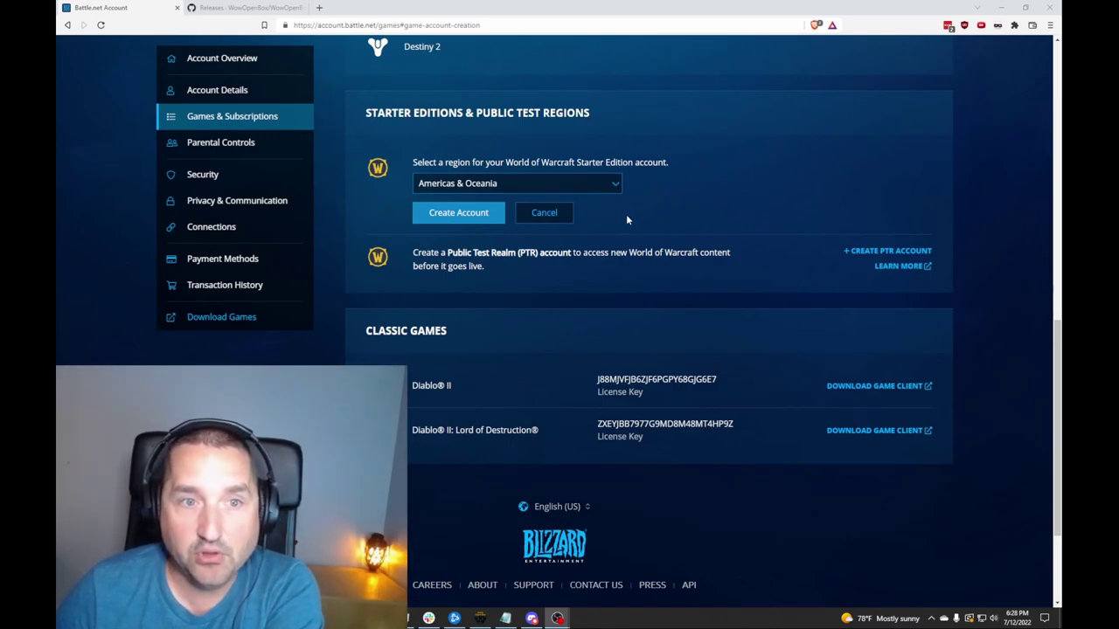
# Step: Review the World of Warcraft entries and their account status in the Battle.net game accounts list
pyautogui.scroll(5, 677, 226)
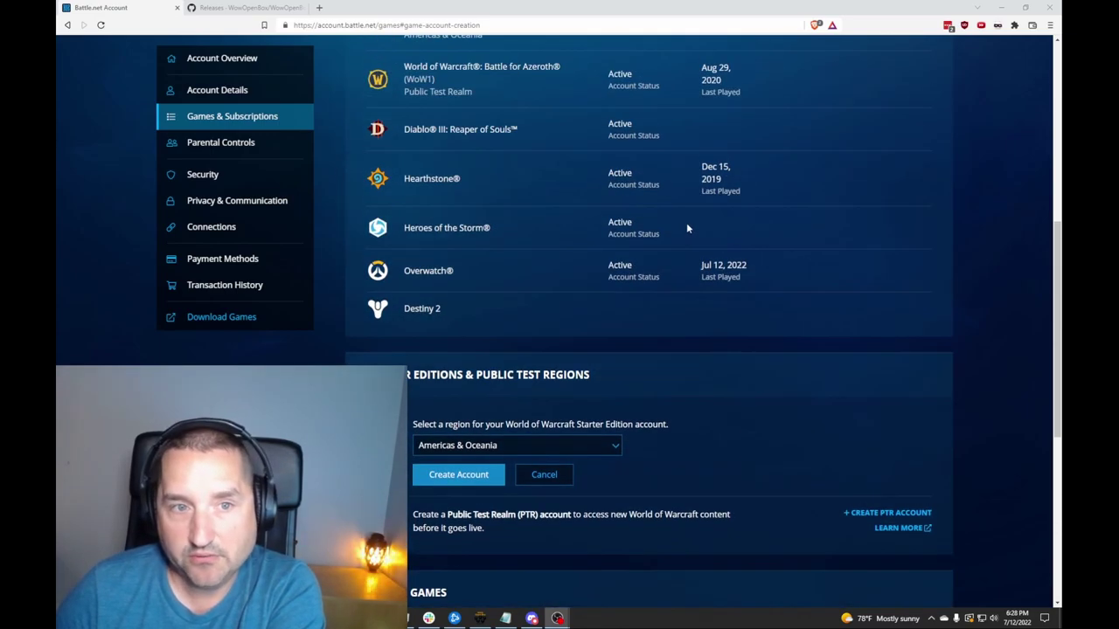
pyautogui.scroll(3, 648, 107)
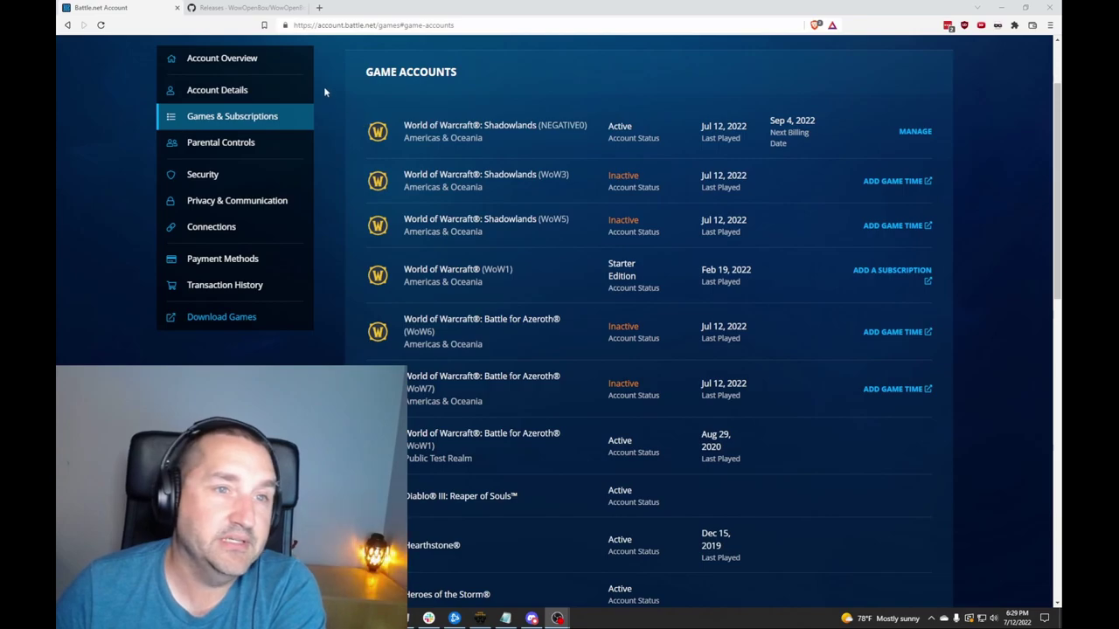
# Step: Open the WowOpenBox v4.6.8 release on GitHub, and return to the repository's README to read its introduction
pyautogui.click(254, 8)
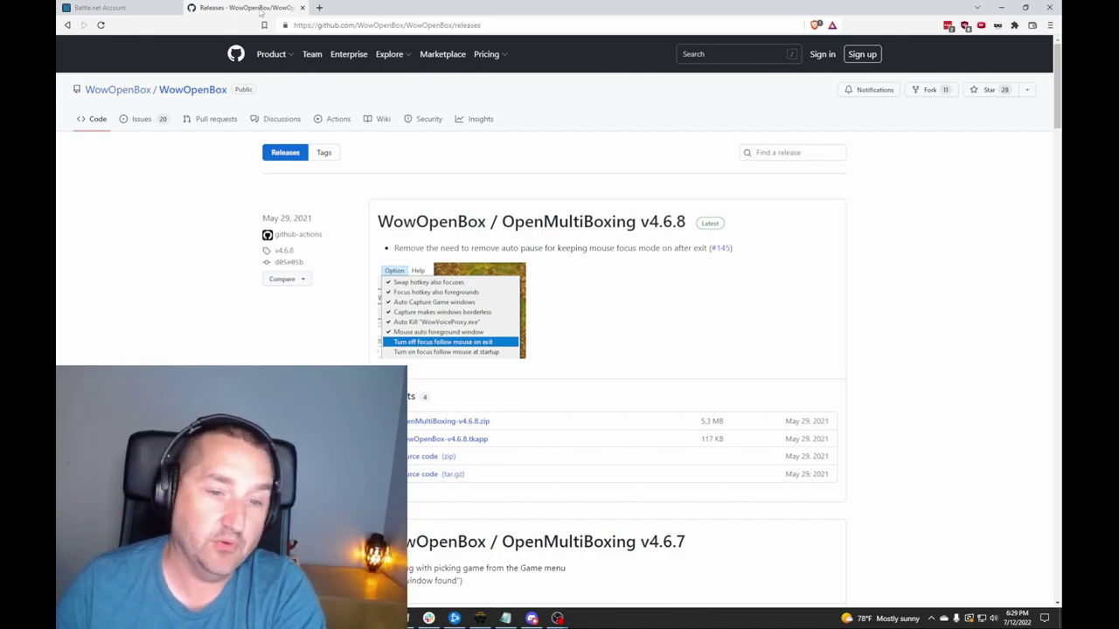
pyautogui.scroll(-1, 636, 236)
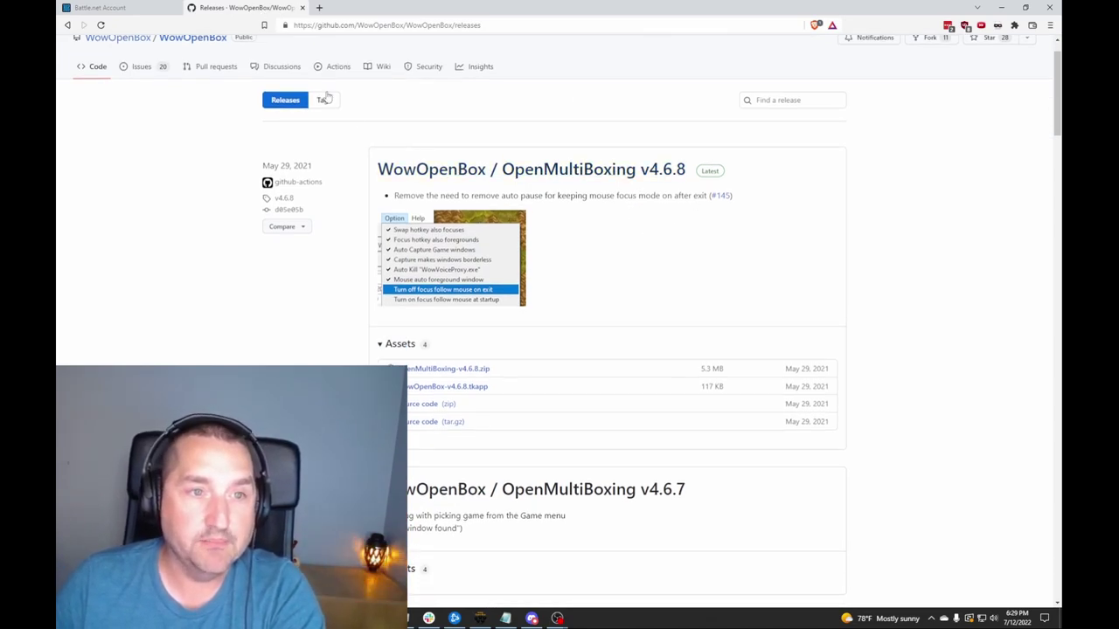
pyautogui.click(66, 24)
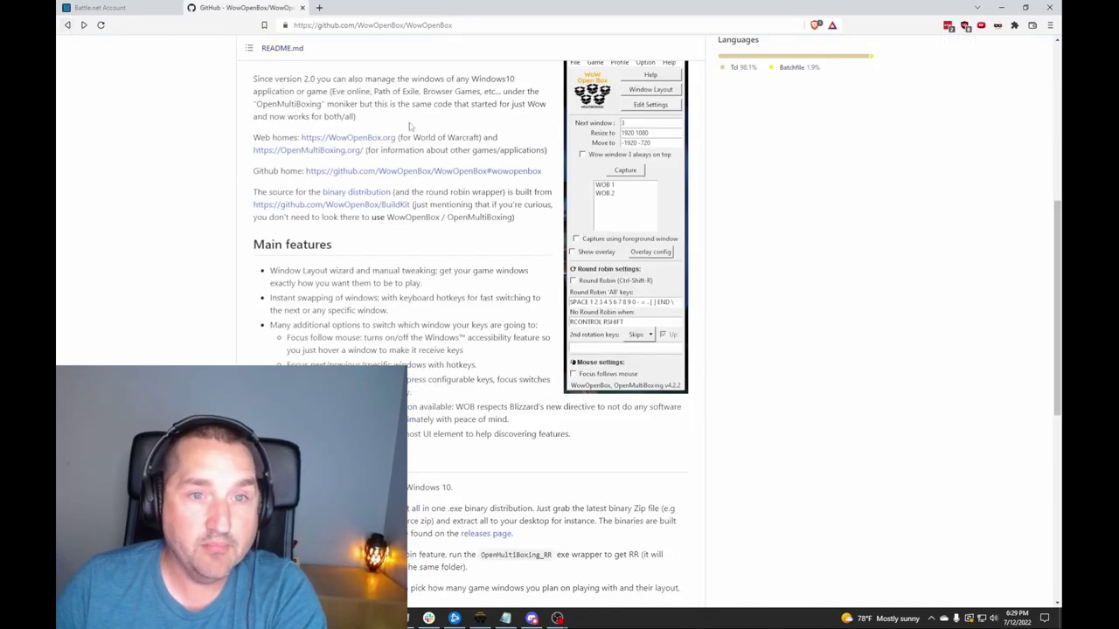
pyautogui.scroll(3, 449, 142)
pyautogui.scroll(-2, 562, 170)
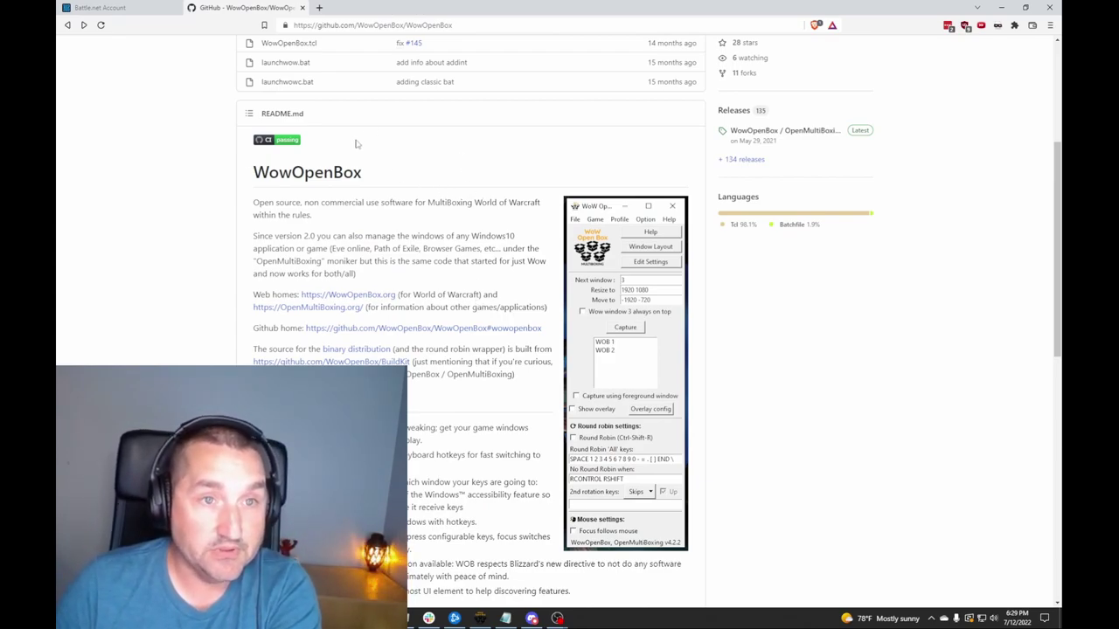
# Step: Open the DynamicBoxer addon page on CurseForge, and follow its link to the MAMA multiboxing addon page
pyautogui.click(319, 9)
pyautogui.write('cur')
pyautogui.press('Down')
pyautogui.press('Down')
pyautogui.press('Return')
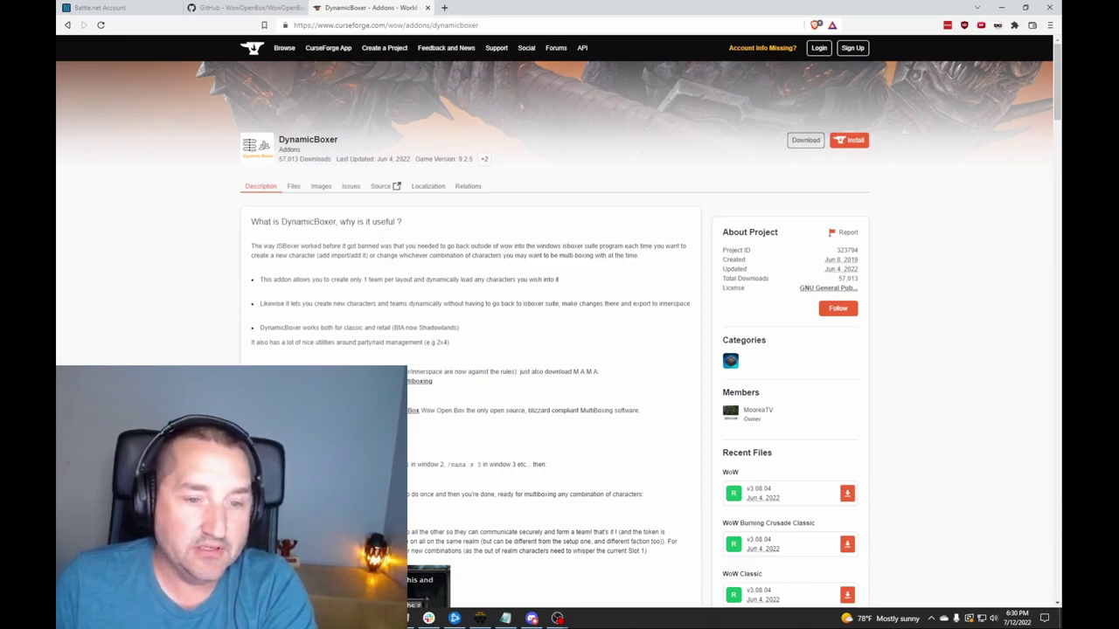
pyautogui.click(418, 381)
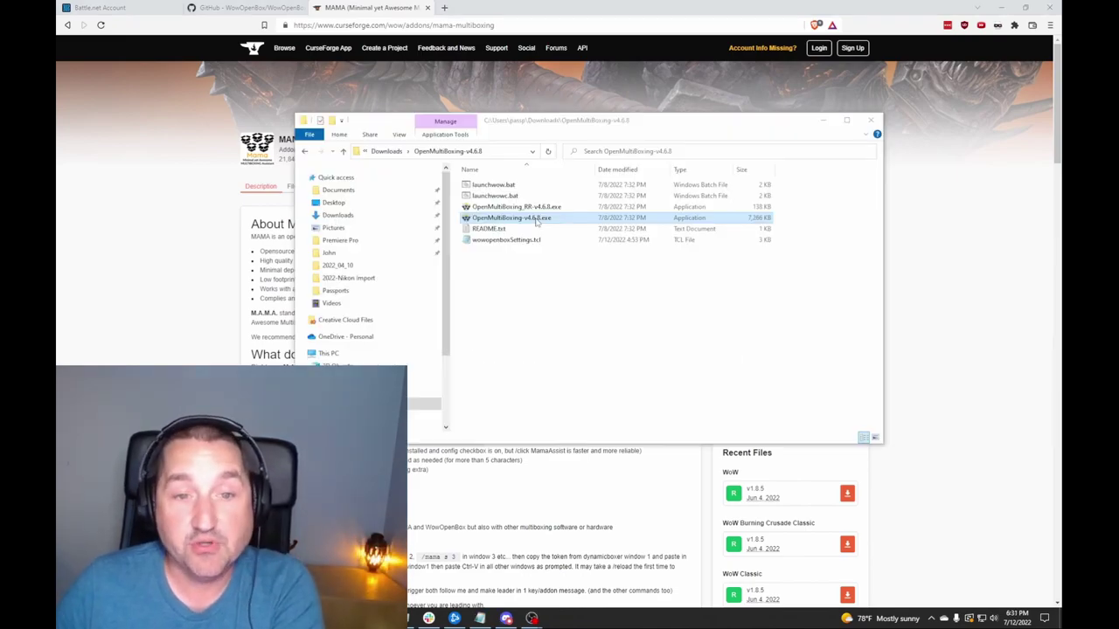
# Step: Run OpenMultiBoxing-v4.6.8.exe from its download folder, and open the window layout editor with its list of excluded displays
pyautogui.doubleClick(537, 218)
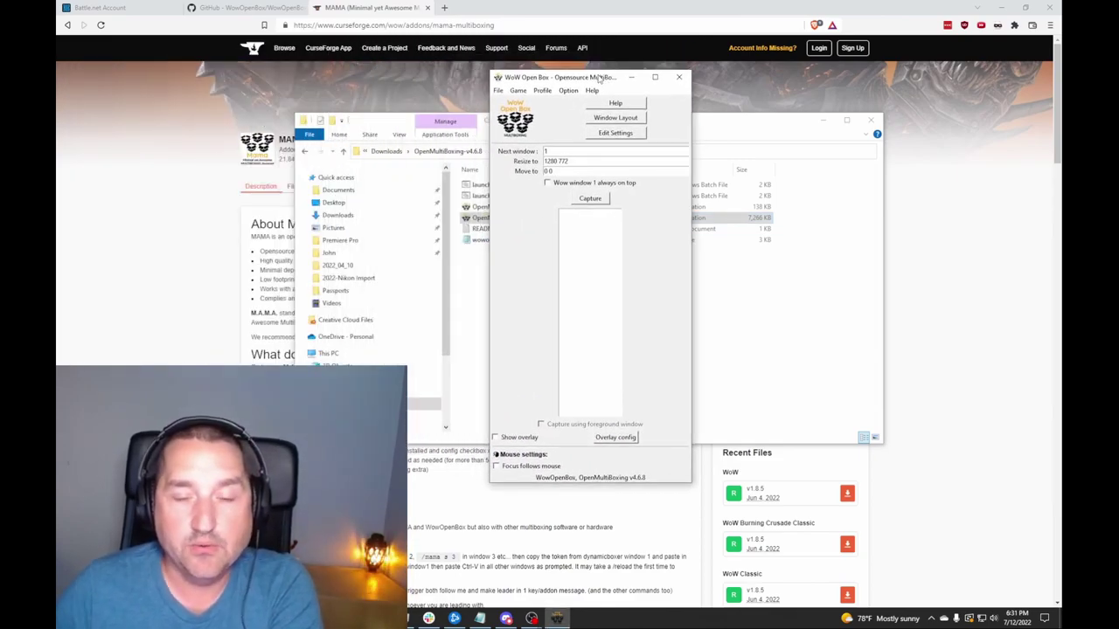
pyautogui.click(607, 121)
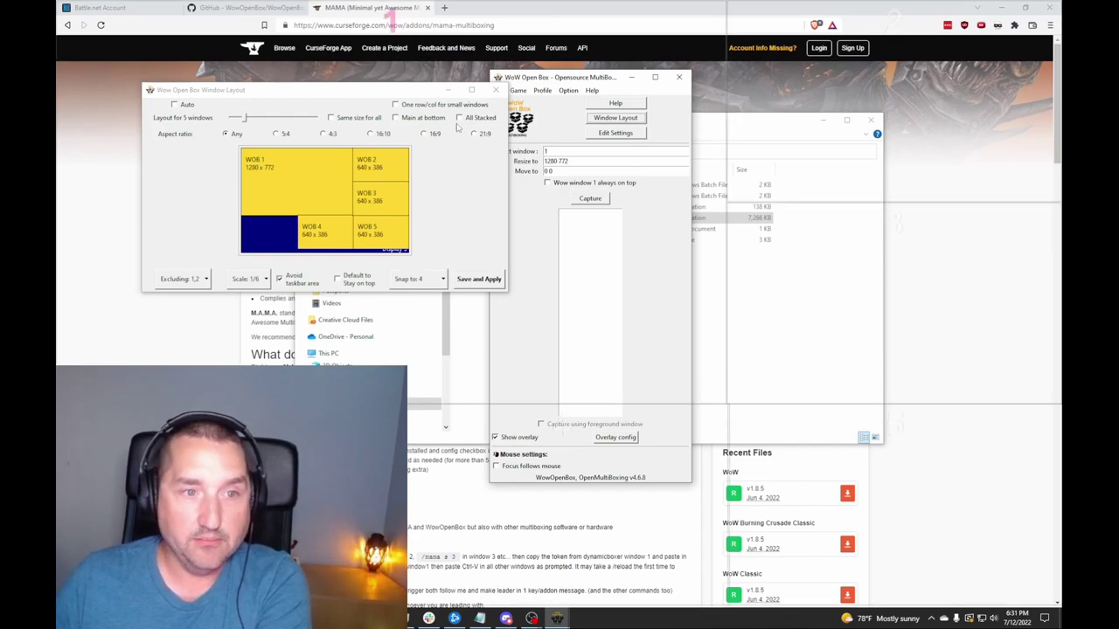
pyautogui.click(417, 185)
pyautogui.click(187, 279)
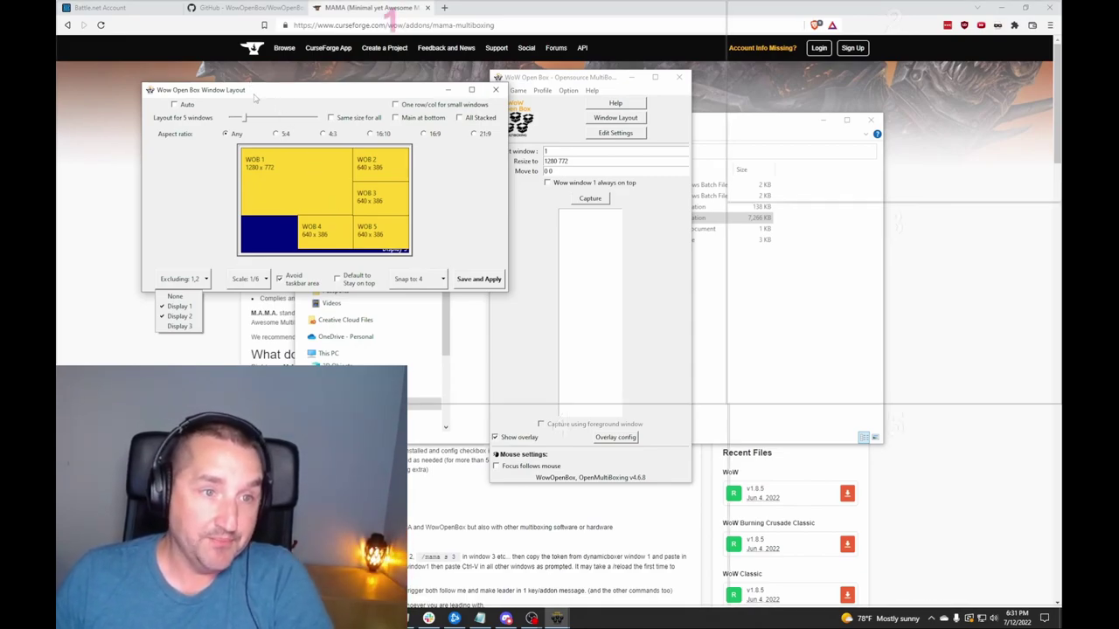
# Step: Try the automatic arrangement with 28 windows and with 5 windows, and turn automatic arrangement off
pyautogui.moveTo(246, 118); pyautogui.dragTo(306, 120)
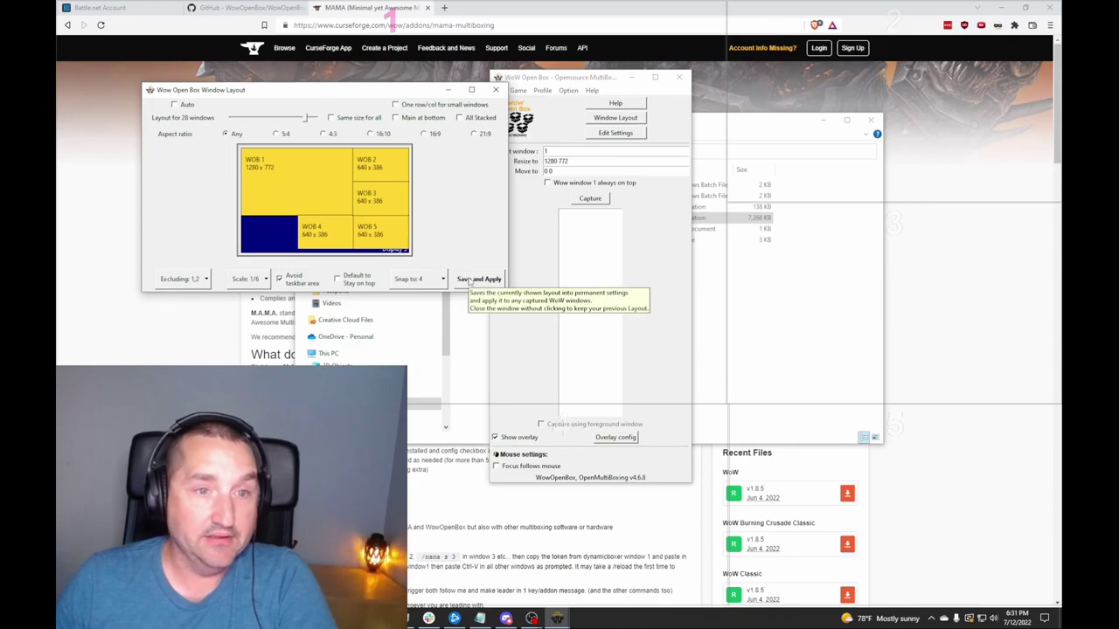
pyautogui.click(186, 108)
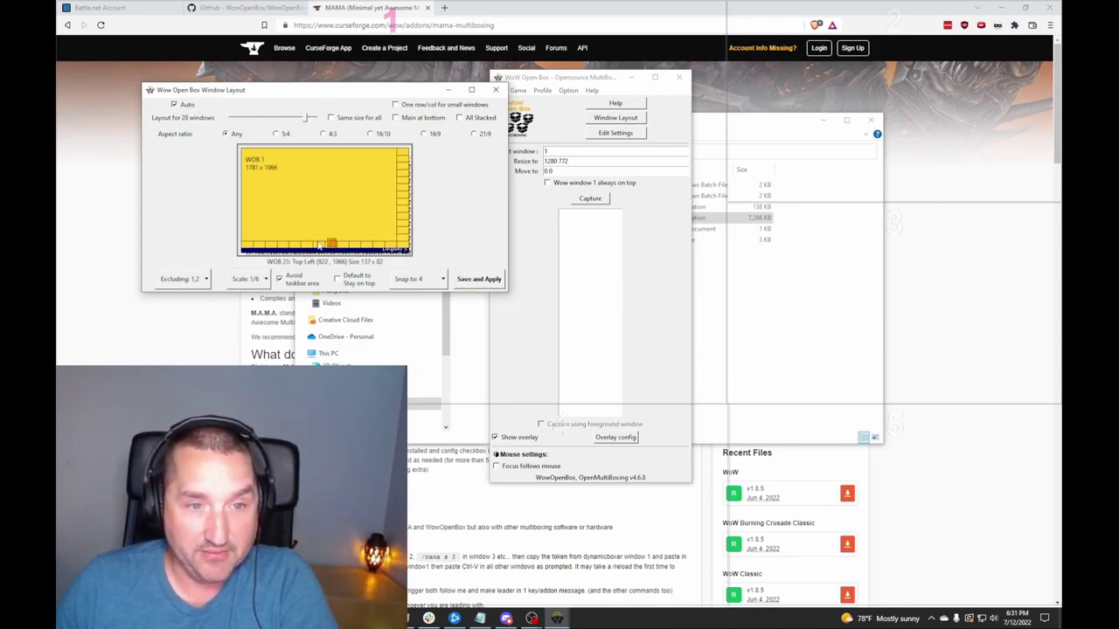
pyautogui.moveTo(305, 122); pyautogui.dragTo(246, 125)
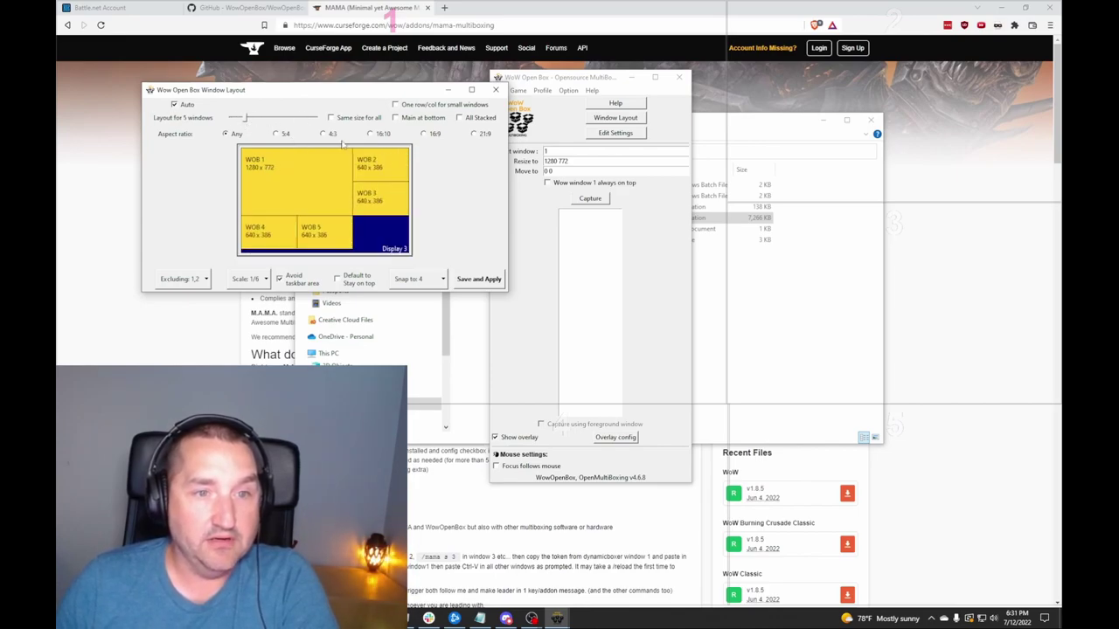
pyautogui.click(186, 104)
# Step: Place WOB 5 in the lower-right corner of the layout and WOB 4 directly beside it, with WOB 4 on top
pyautogui.moveTo(324, 232); pyautogui.dragTo(368, 237)
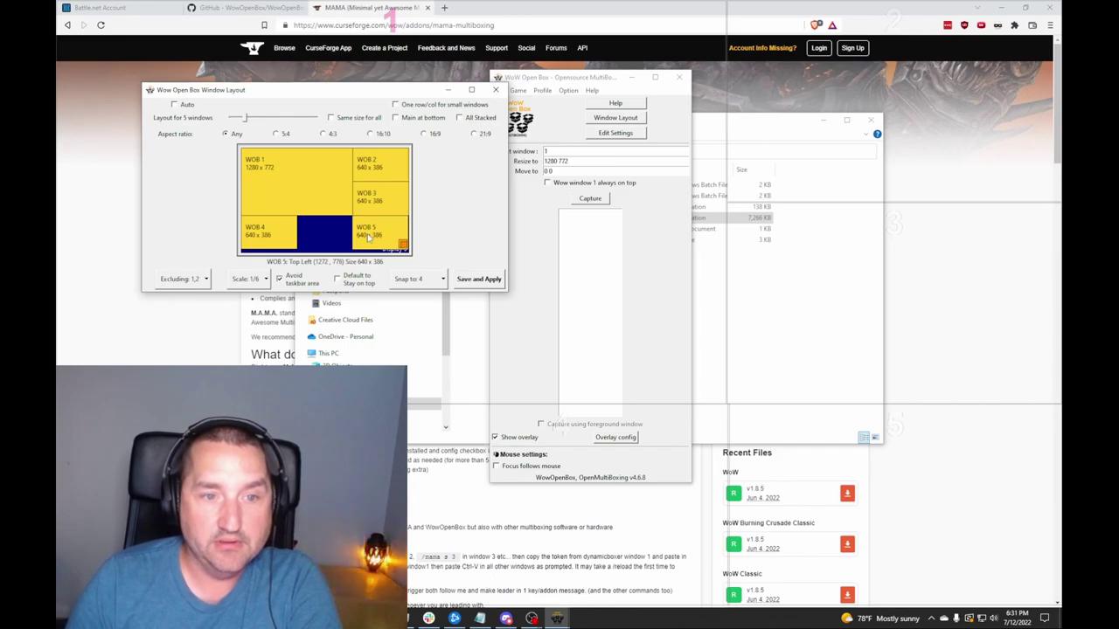
pyautogui.click(253, 229)
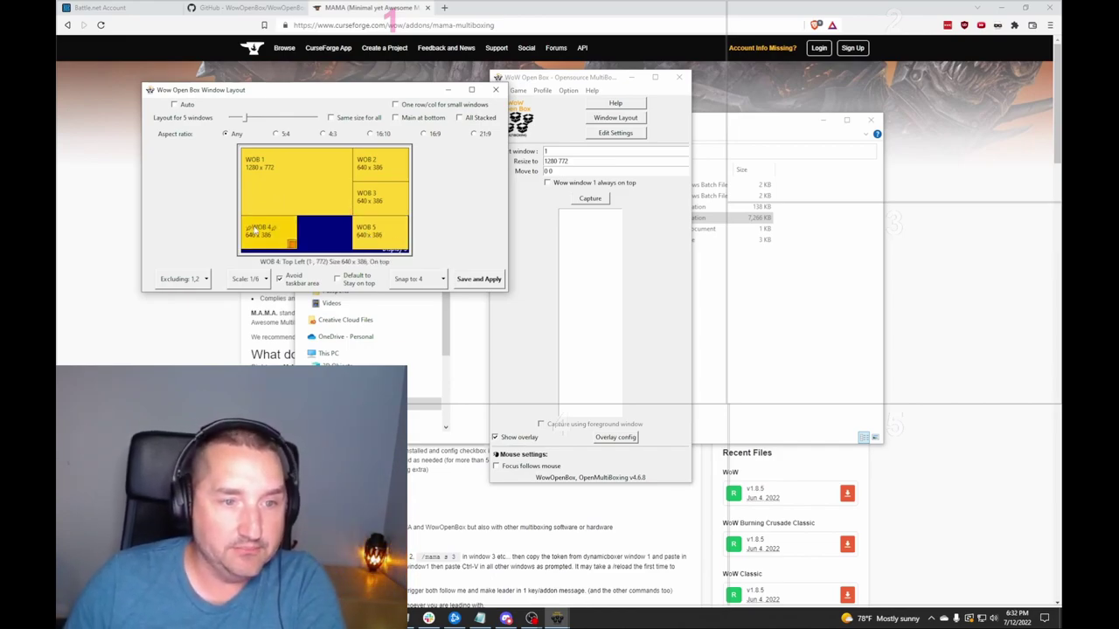
pyautogui.moveTo(254, 228); pyautogui.dragTo(323, 226)
pyautogui.click(255, 230)
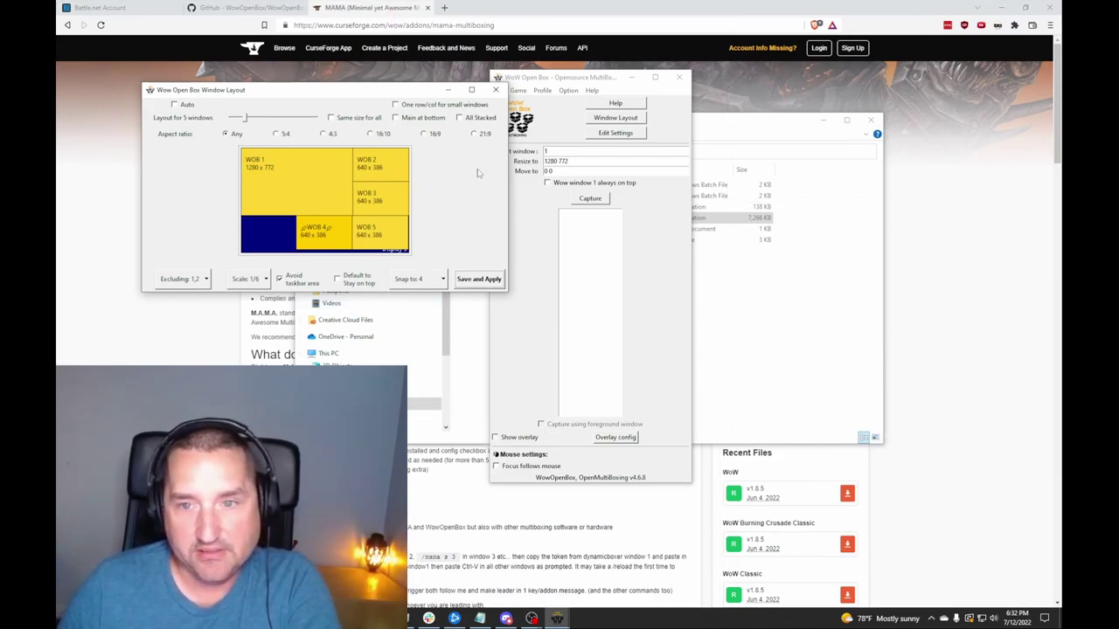
# Step: Minimize the browser, File Explorer and Battle.net windows, and close the window layout editor
pyautogui.click(495, 89)
pyautogui.click(1002, 8)
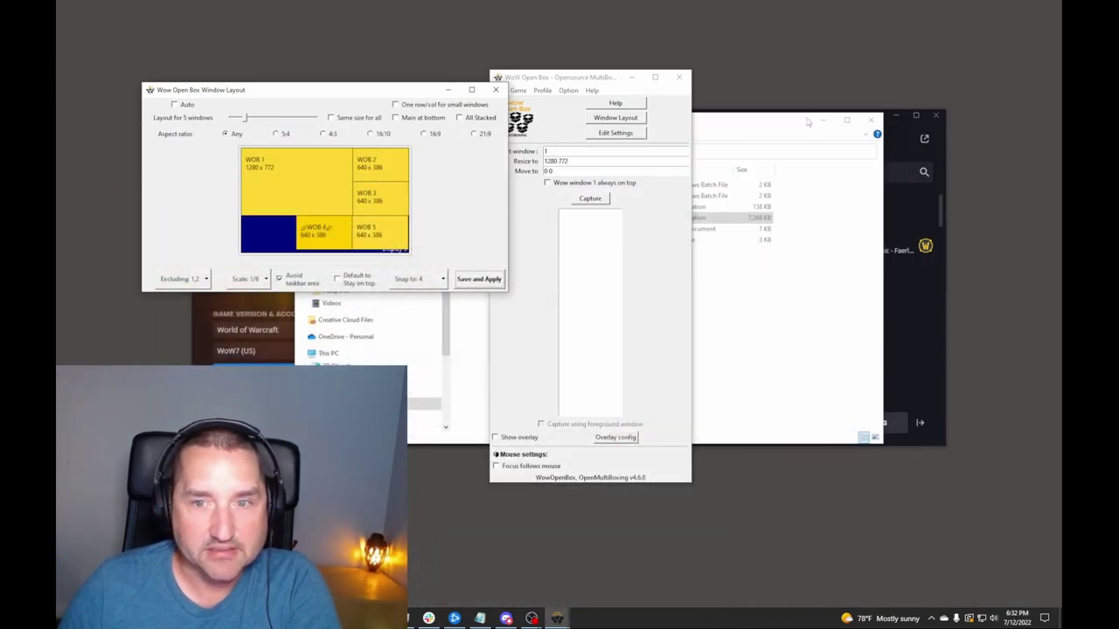
pyautogui.click(822, 119)
pyautogui.click(908, 113)
pyautogui.click(895, 114)
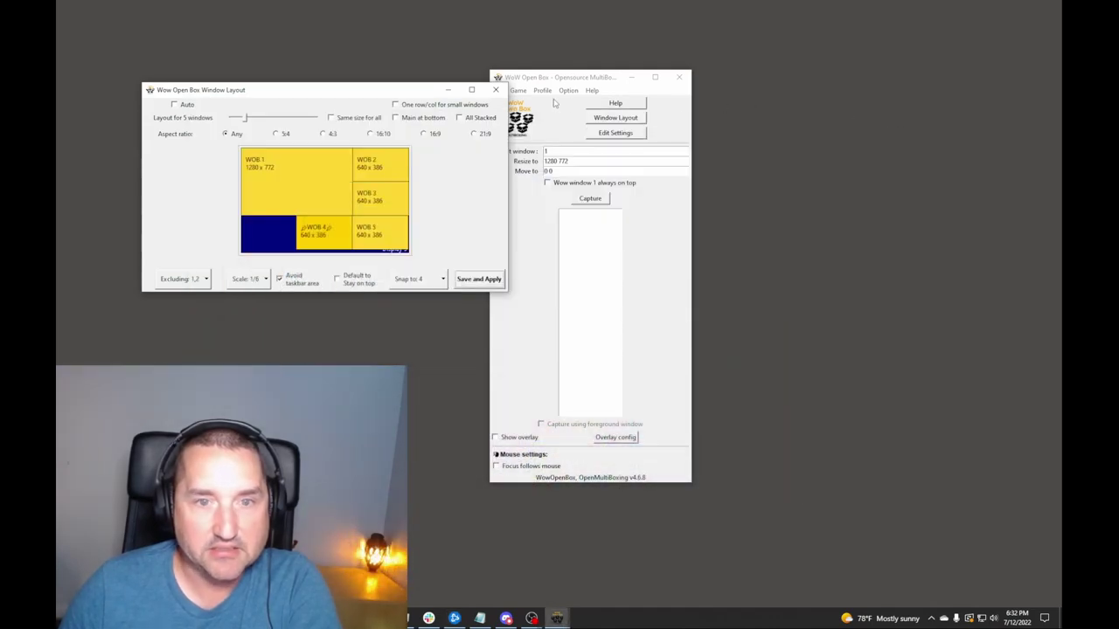
pyautogui.moveTo(572, 77); pyautogui.dragTo(697, 77)
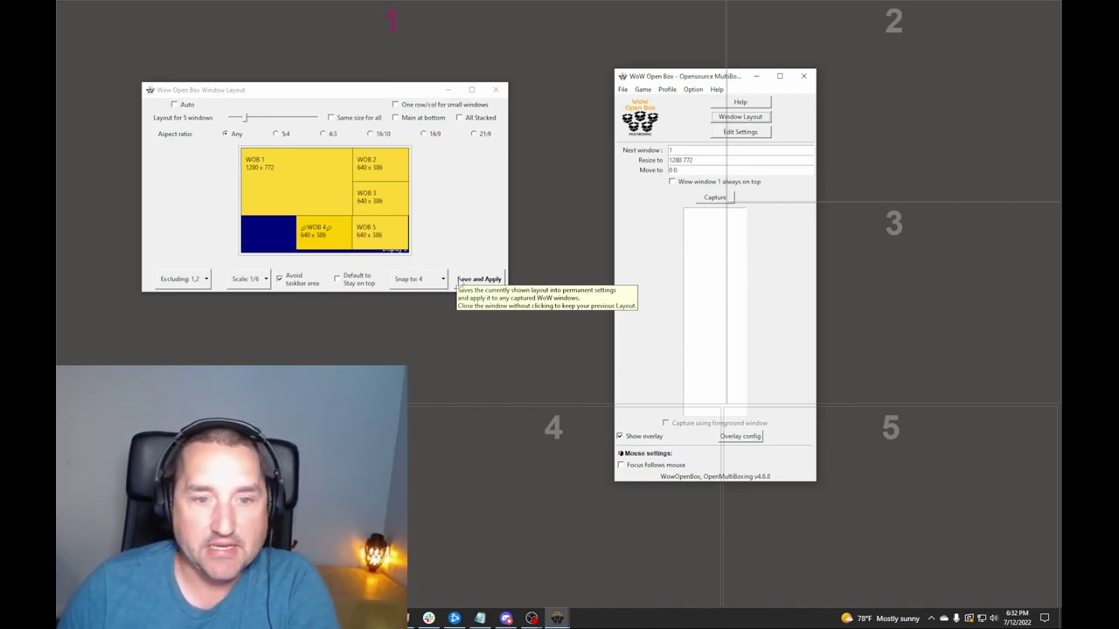
pyautogui.click(495, 89)
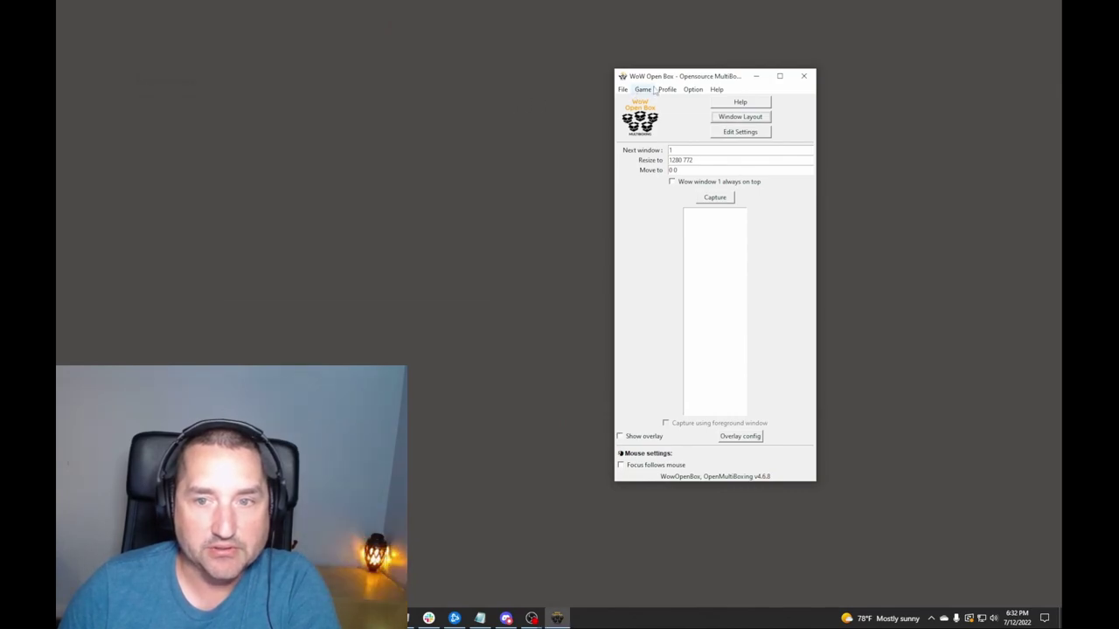
# Step: Open the raw settings file, examine the position and size entries of the five game windows, and close it
pyautogui.moveTo(664, 76); pyautogui.dragTo(548, 55)
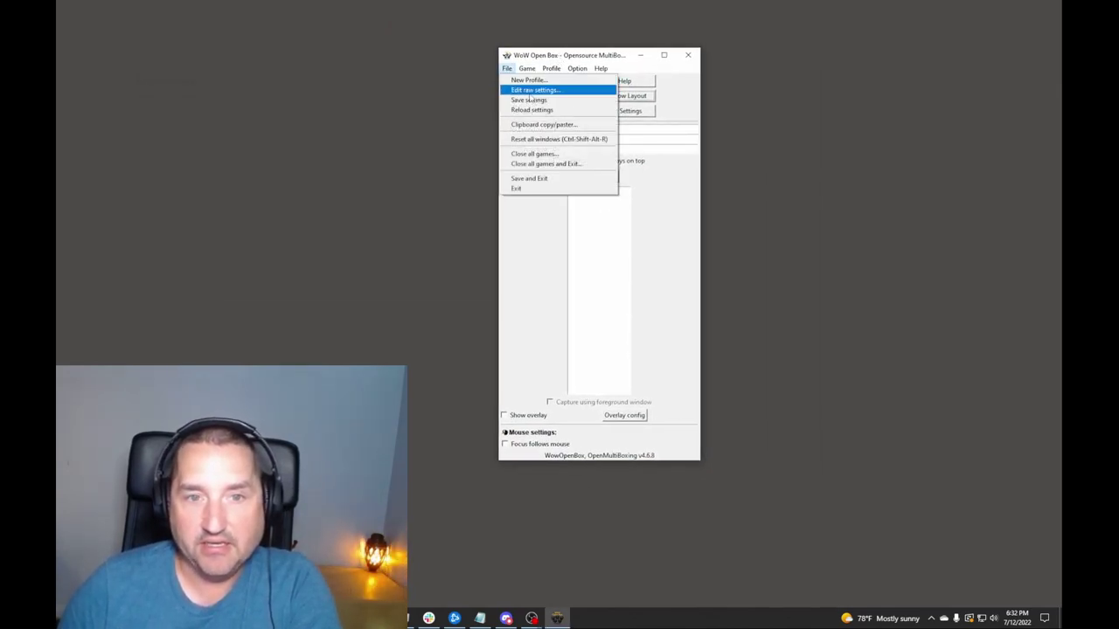
pyautogui.click(535, 91)
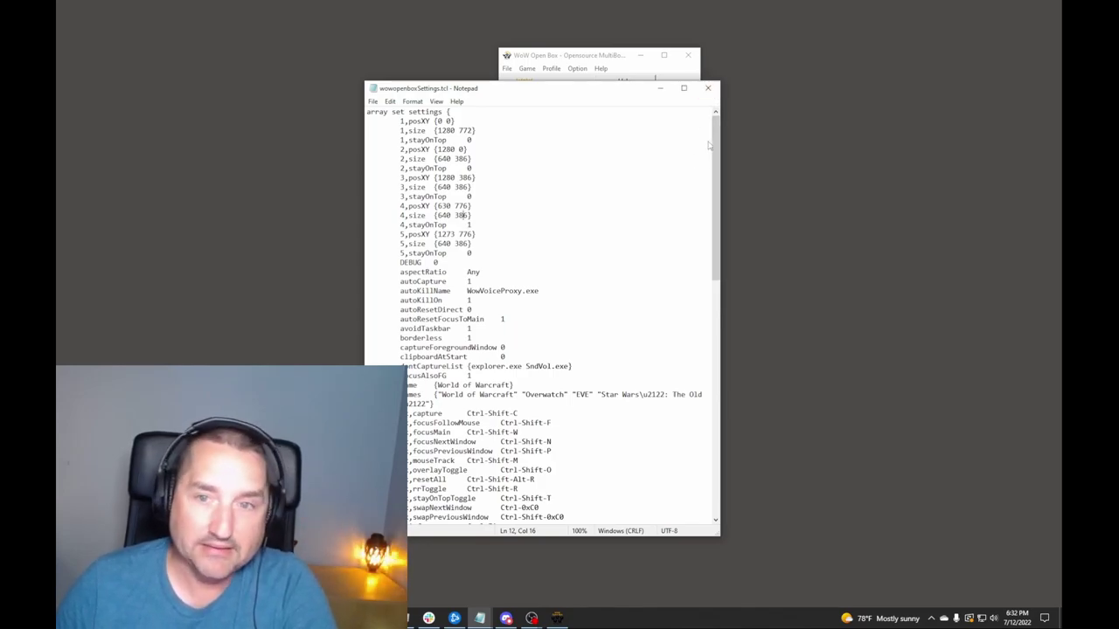
pyautogui.moveTo(713, 147)
pyautogui.mouseDown()
pyautogui.moveTo(715, 381)
pyautogui.moveTo(725, 133)
pyautogui.mouseUp()
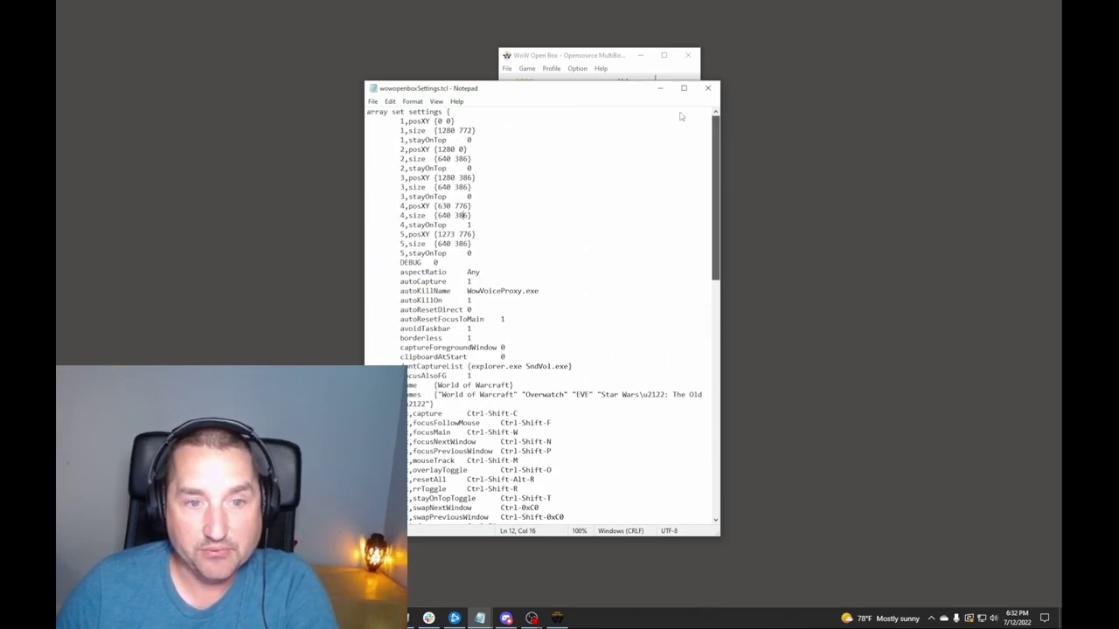
pyautogui.click(445, 206)
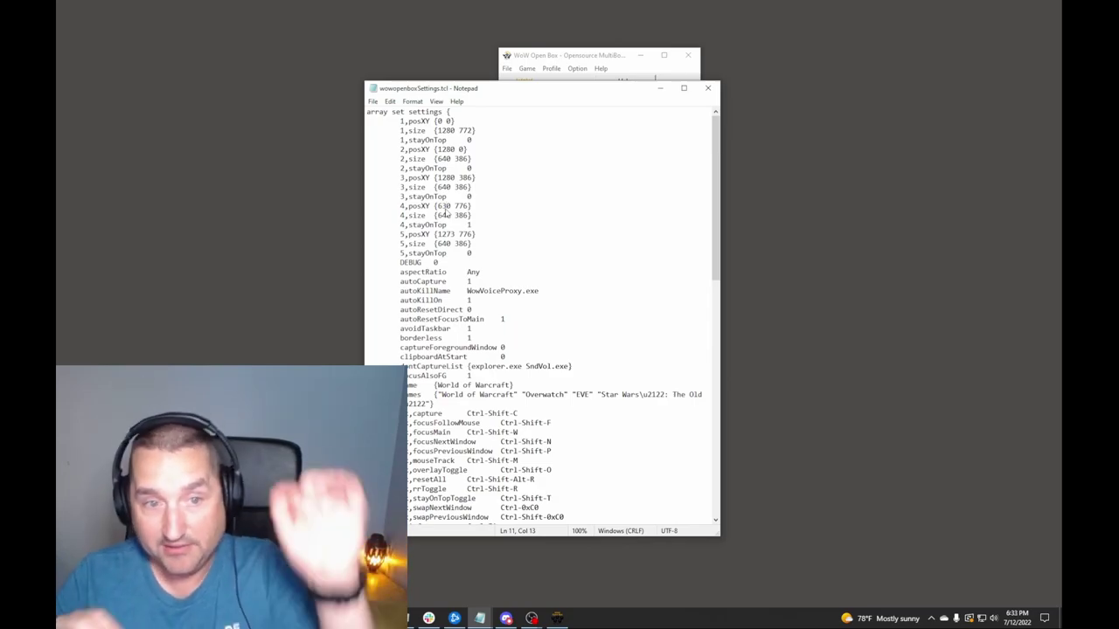
pyautogui.click(707, 88)
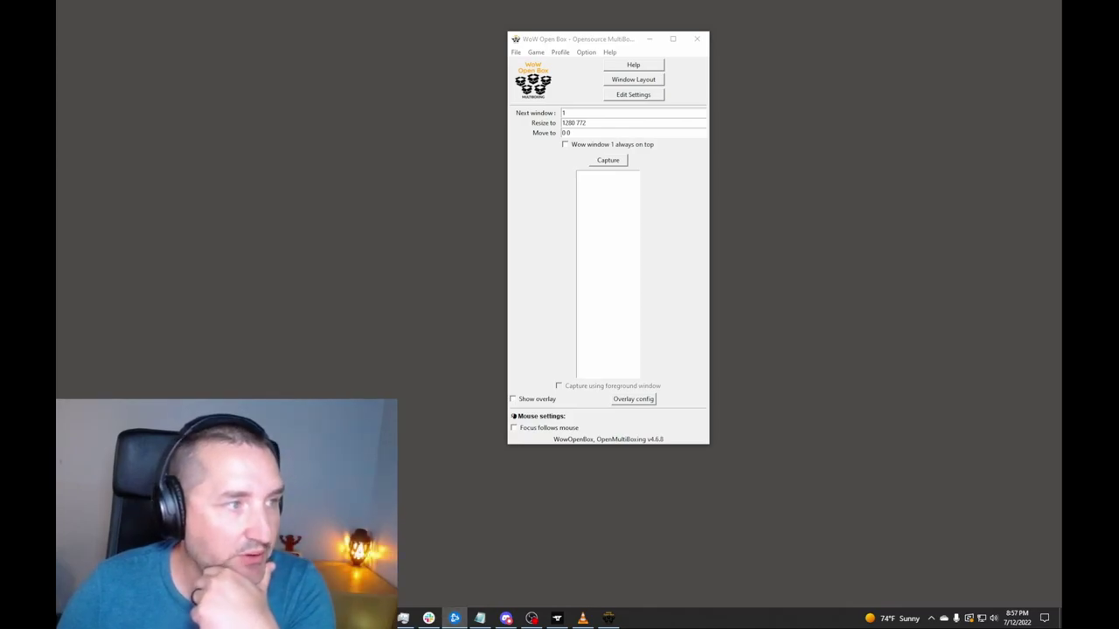
# Step: Switch to Battle.net, select World of Warcraft with the first Shadowlands account in the list, and launch the game
pyautogui.click(454, 618)
pyautogui.moveTo(223, 117); pyautogui.dragTo(650, 141)
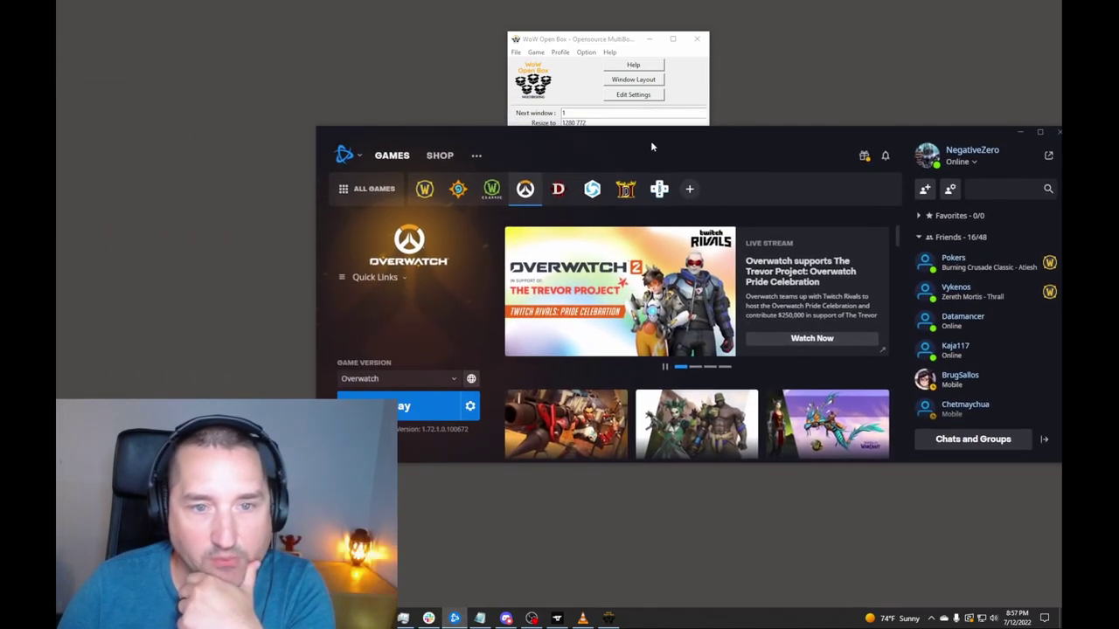
pyautogui.click(425, 192)
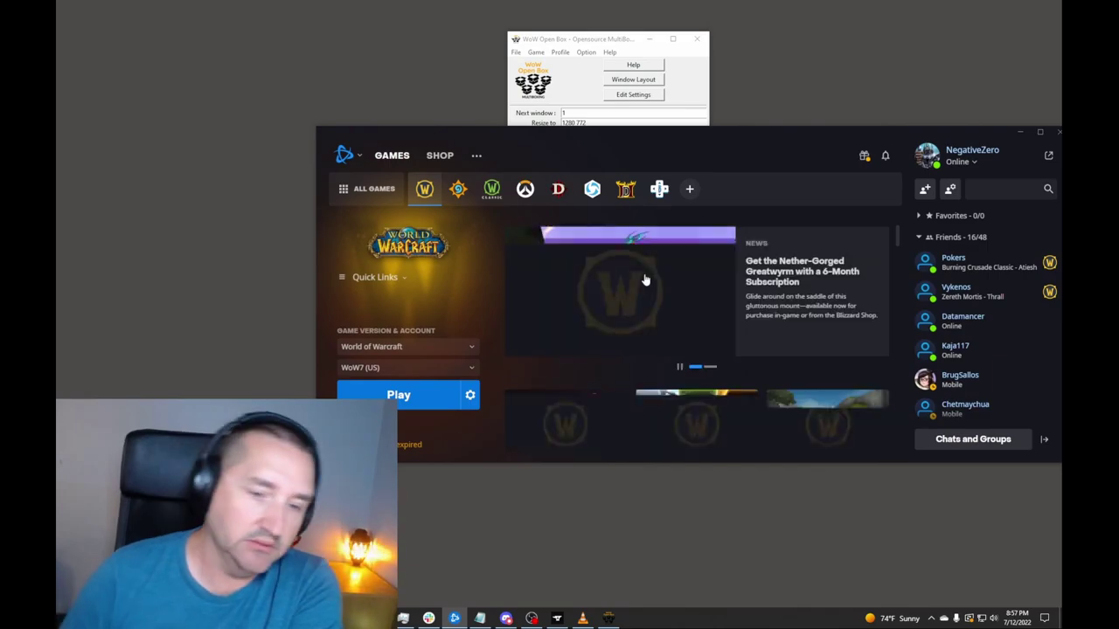
pyautogui.click(560, 43)
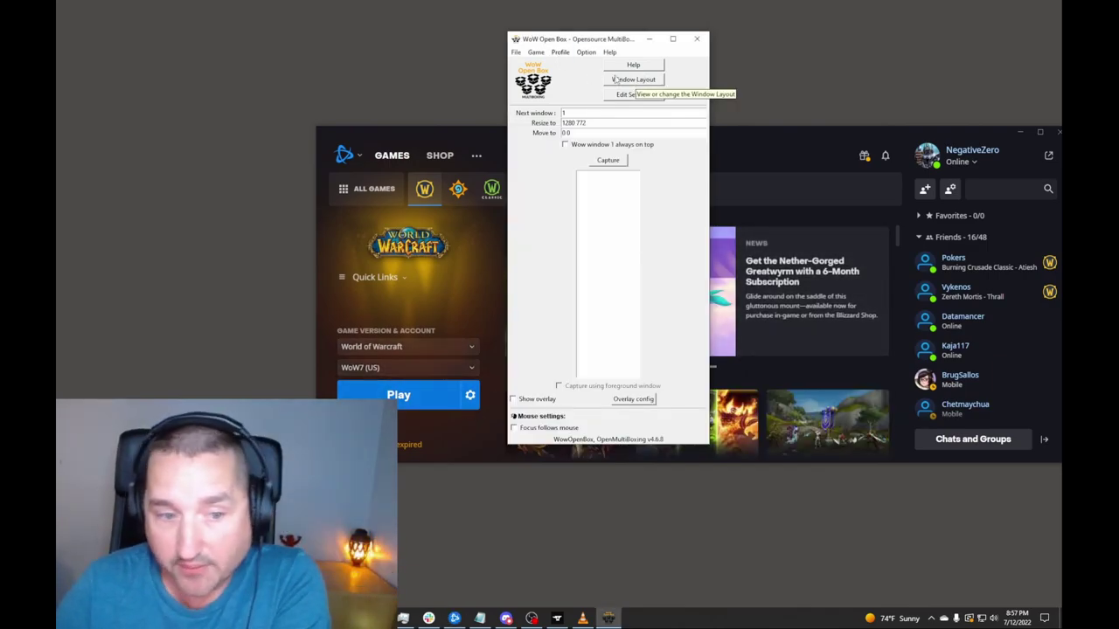
pyautogui.click(454, 367)
pyautogui.click(416, 261)
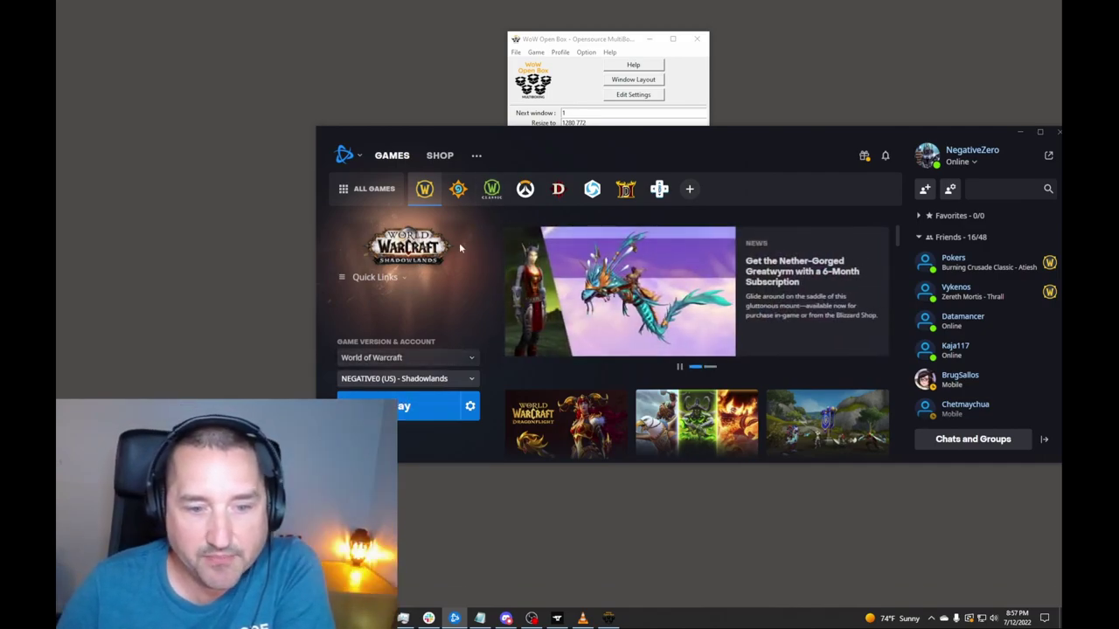
pyautogui.click(428, 410)
# Step: Turn on the layout overlay in WoW Open Box, lower the Battle.net window on the desktop, and minimize WoW Open Box
pyautogui.click(583, 44)
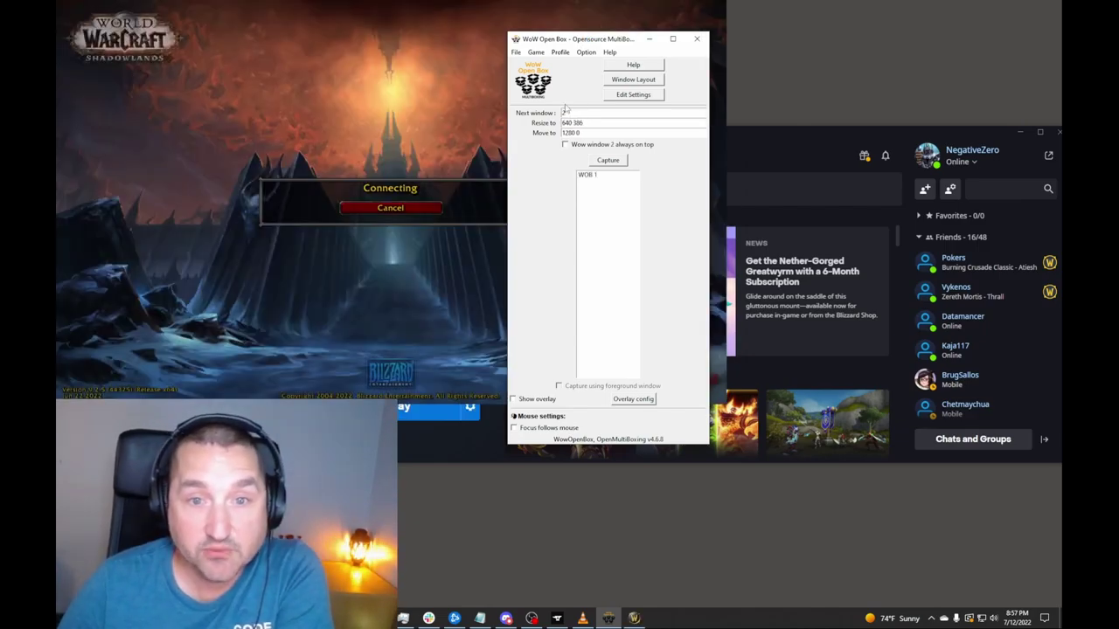
pyautogui.click(512, 399)
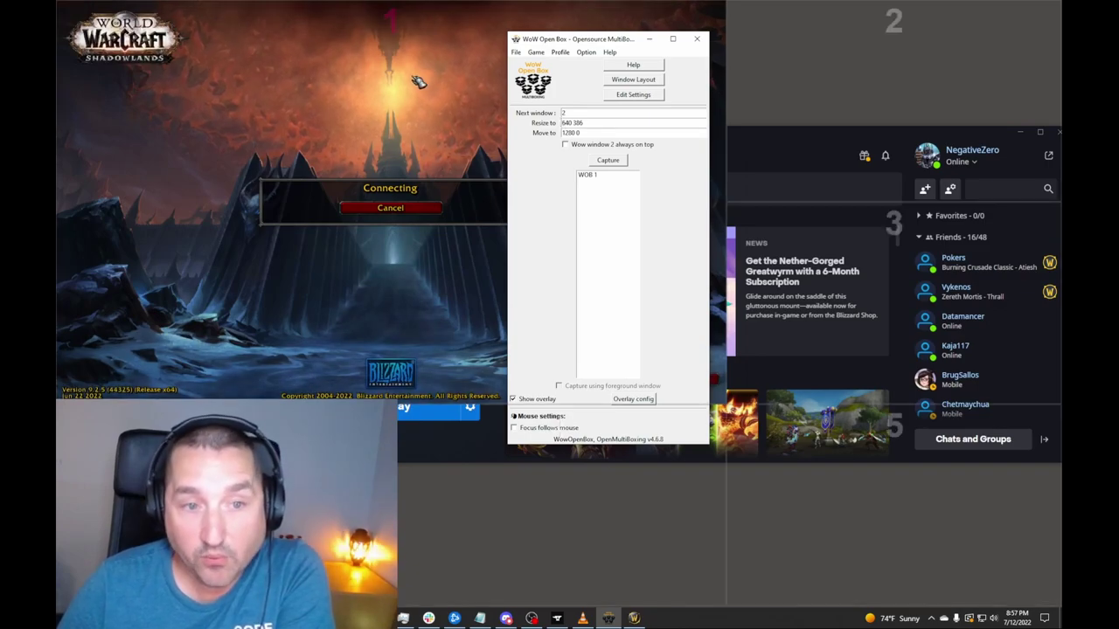
pyautogui.click(766, 152)
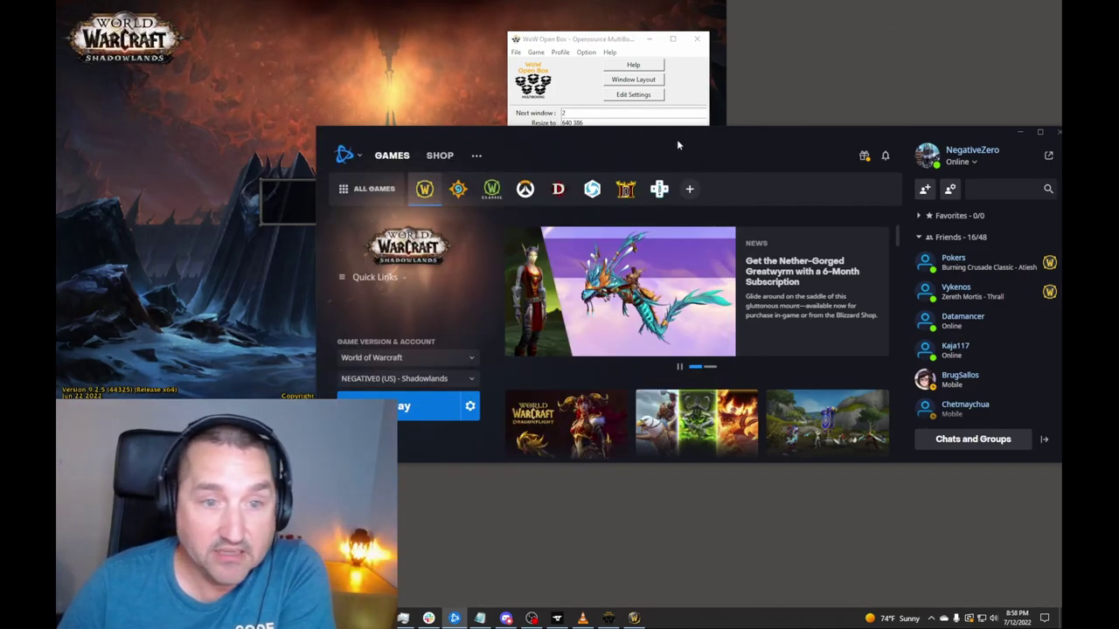
pyautogui.moveTo(569, 142); pyautogui.dragTo(562, 334)
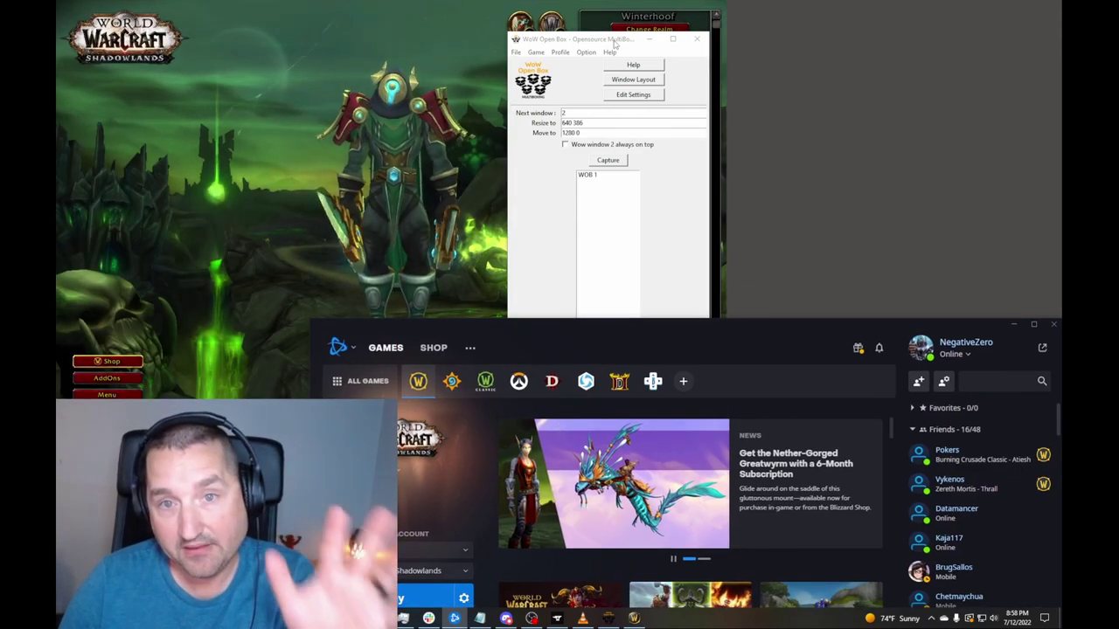
pyautogui.click(650, 40)
# Step: Select the level 17 mage Negitiveziro in the first game window's character list and enter the world
pyautogui.scroll(-3, 624, 137)
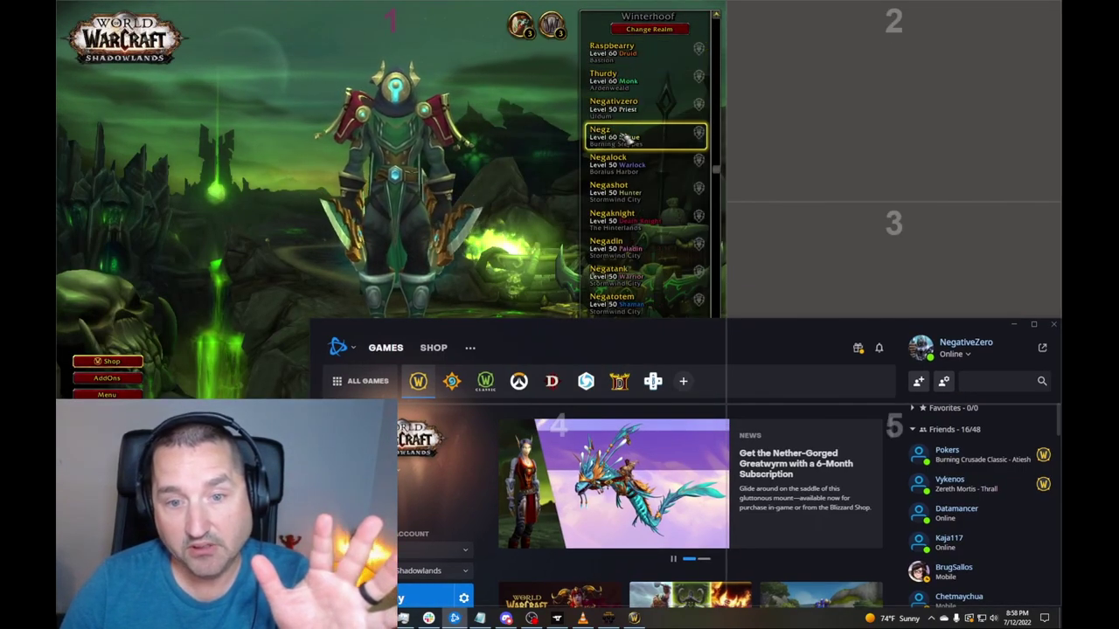
pyautogui.scroll(-3, 627, 138)
pyautogui.click(638, 275)
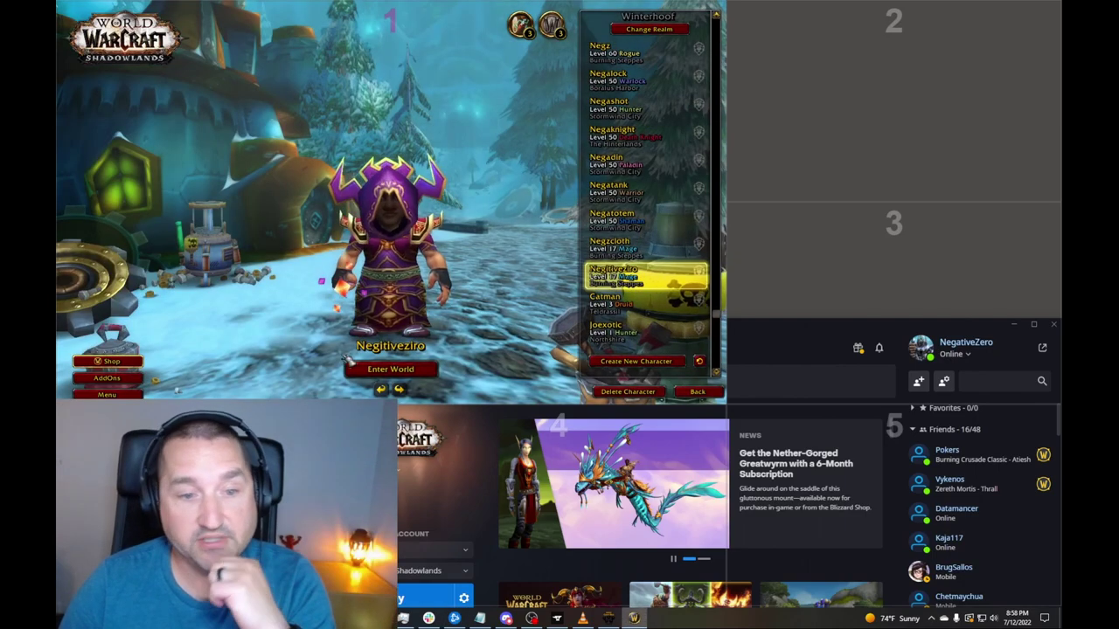
pyautogui.click(391, 369)
# Step: Launch two more World of Warcraft clients from Battle.net with the WoW3 (US) and WoW5 (US) Shadowlands accounts
pyautogui.click(765, 357)
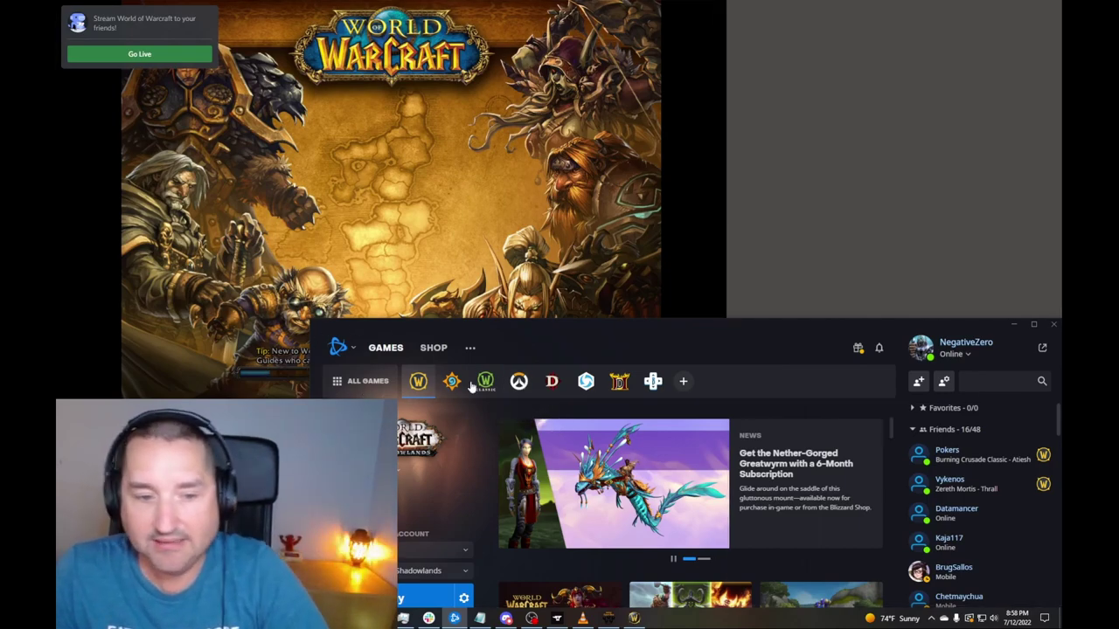
pyautogui.moveTo(491, 328); pyautogui.dragTo(484, 166)
pyautogui.click(389, 405)
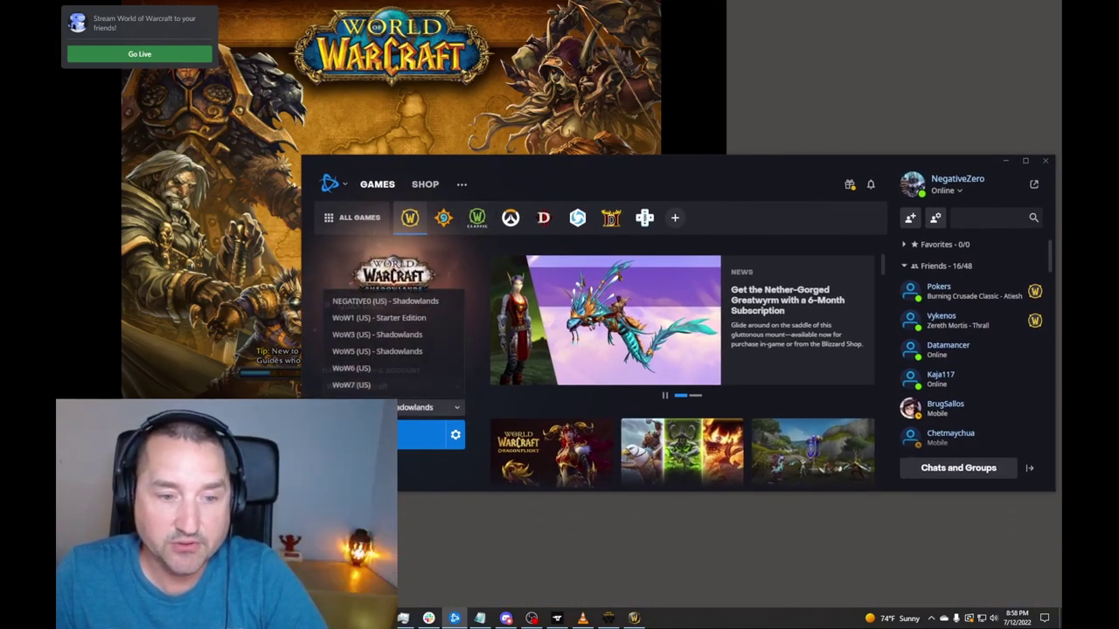
pyautogui.click(380, 335)
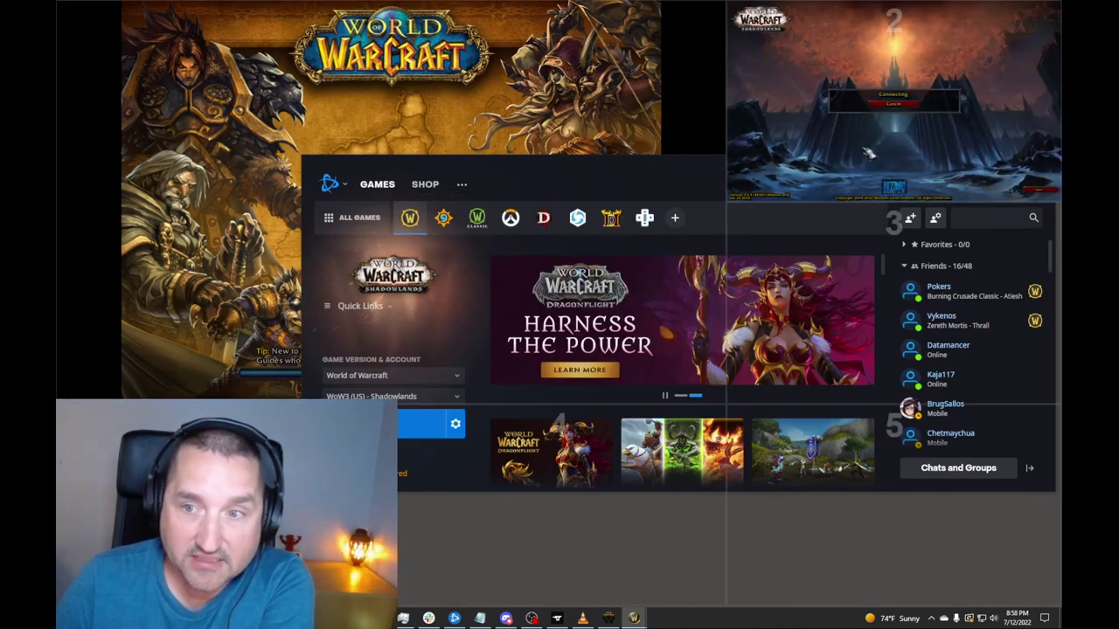
pyautogui.click(371, 396)
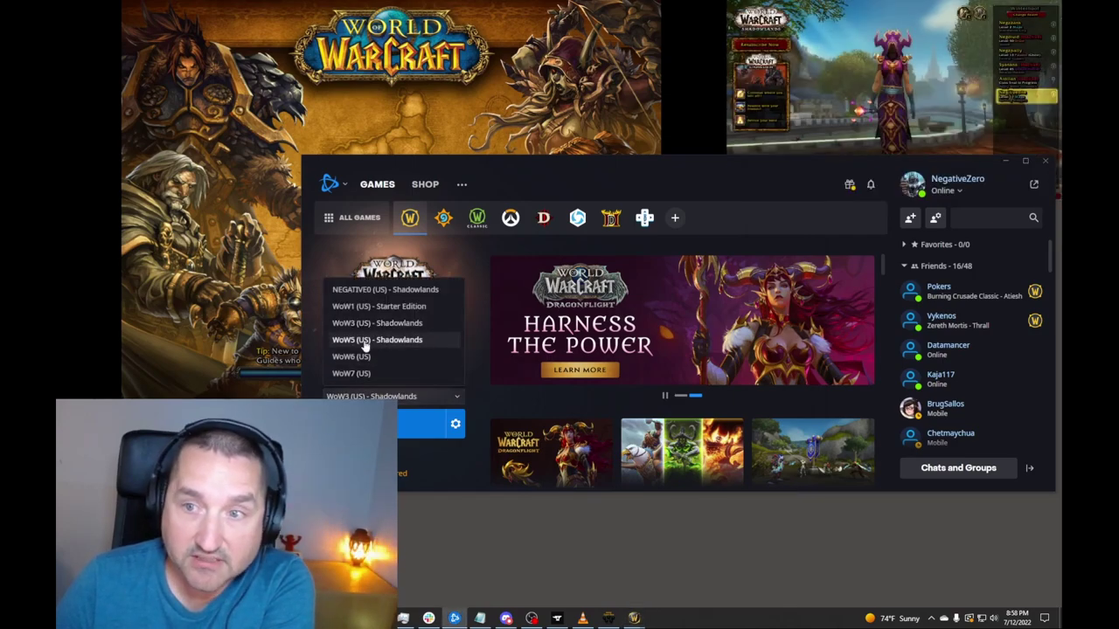
pyautogui.click(367, 340)
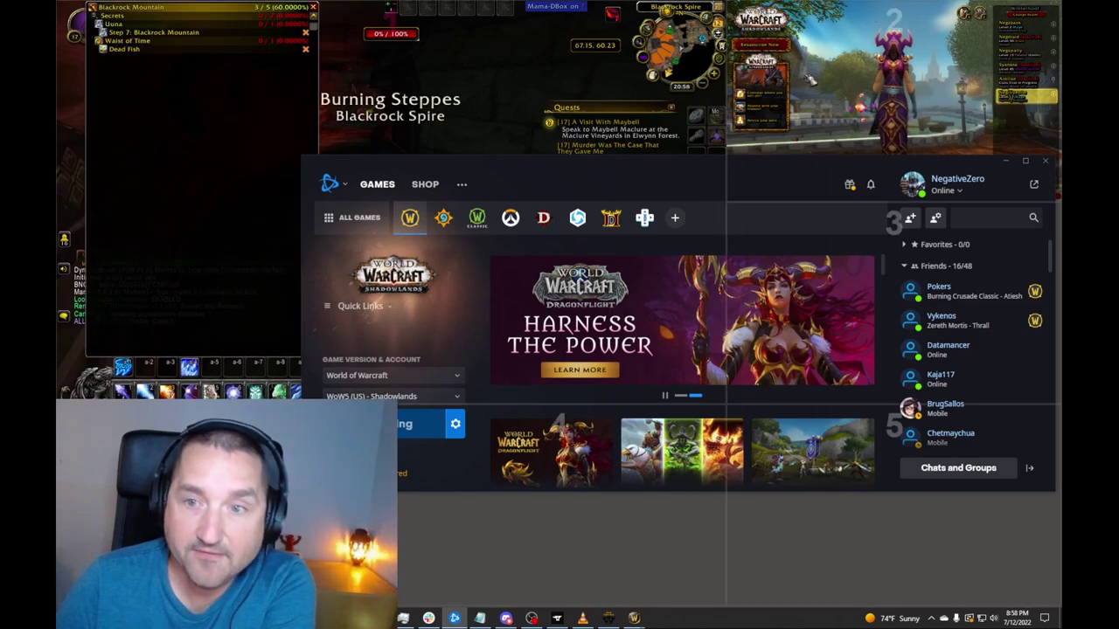
# Step: Enter the world with the selected mage in the second game window, and launch another client from Battle.net with the WoW6 (US) account
pyautogui.doubleClick(1031, 99)
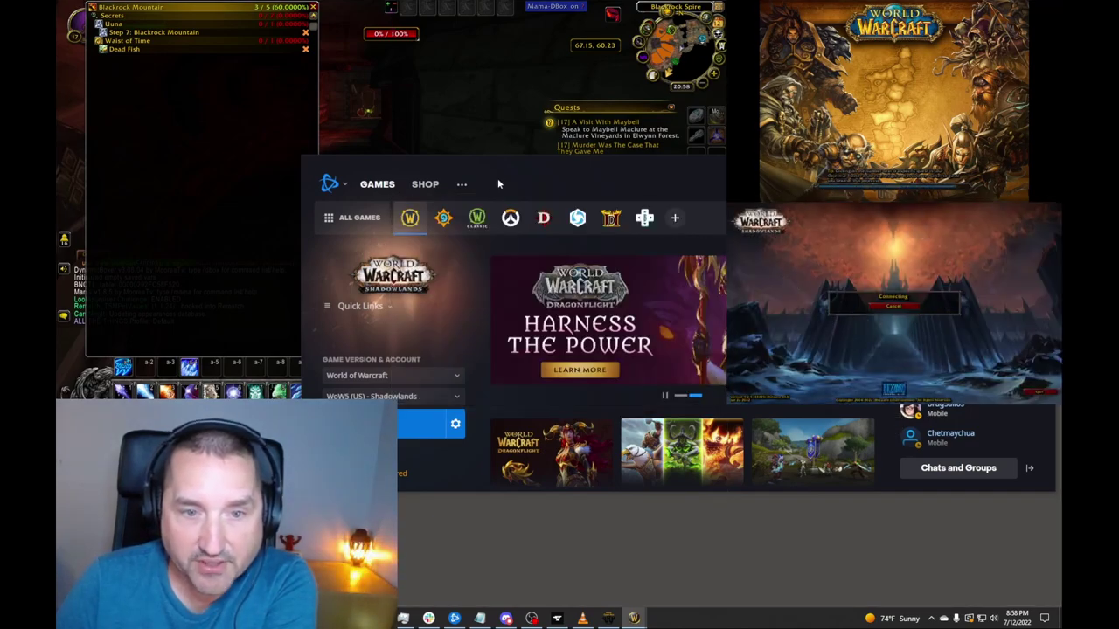
pyautogui.click(384, 396)
pyautogui.click(378, 363)
pyautogui.click(400, 427)
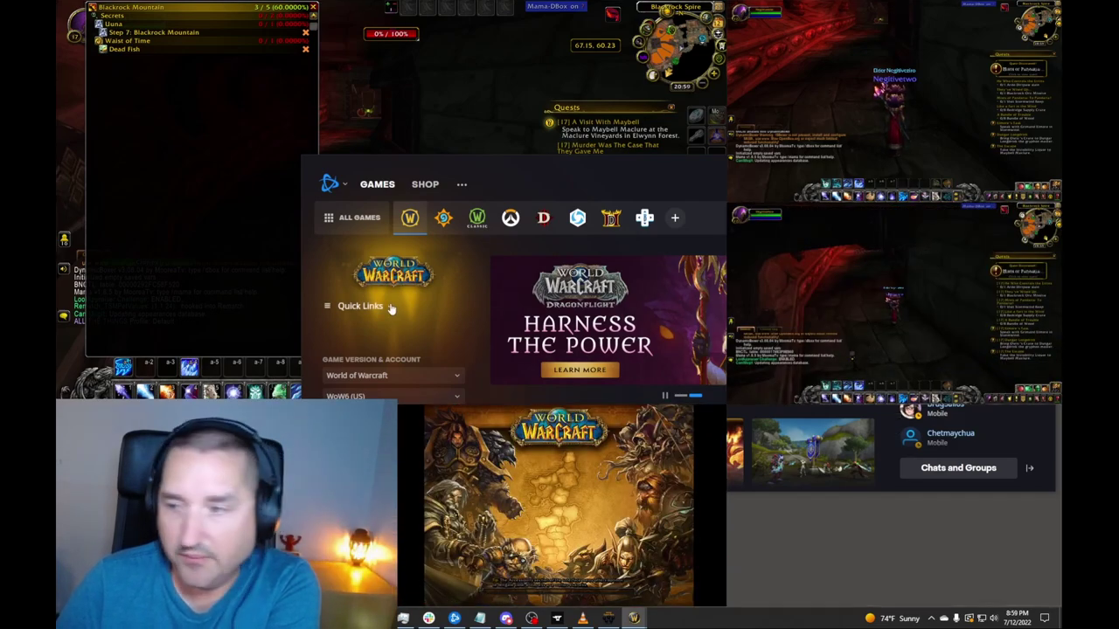
# Step: Collapse the quest list in the main game window and launch the fifth client from Battle.net with the WoW7 (US) account
pyautogui.click(672, 108)
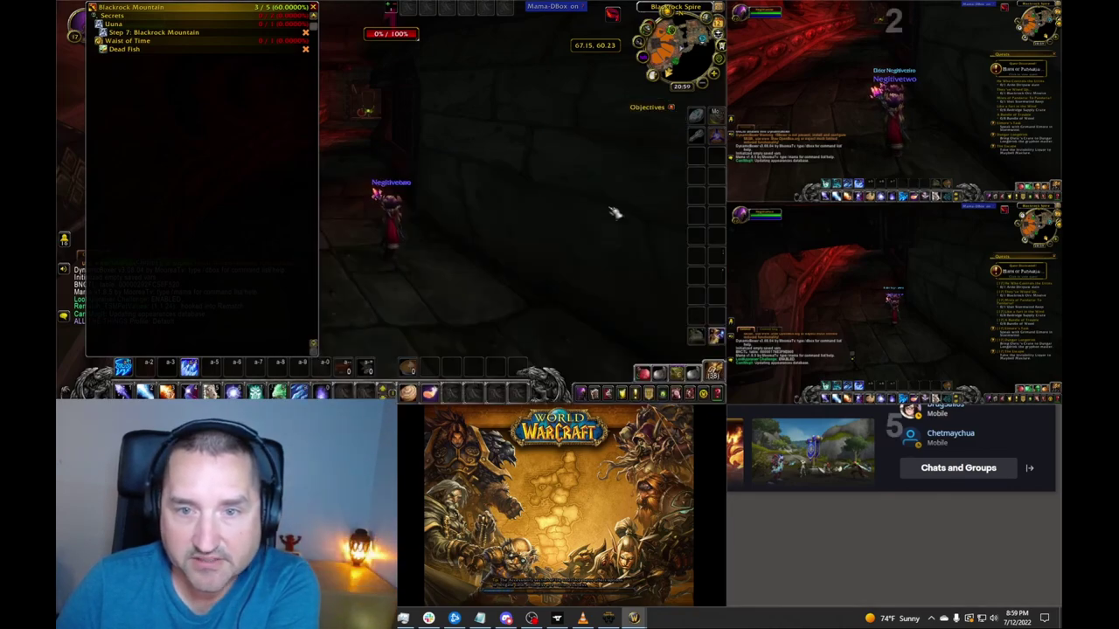
pyautogui.click(454, 617)
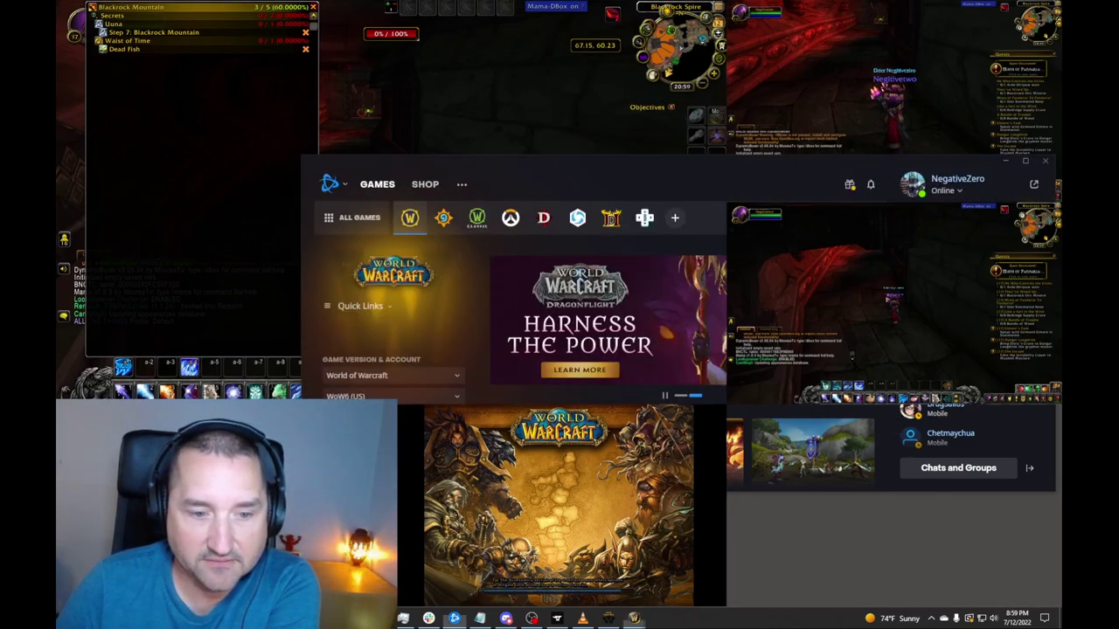
pyautogui.click(389, 396)
pyautogui.click(353, 374)
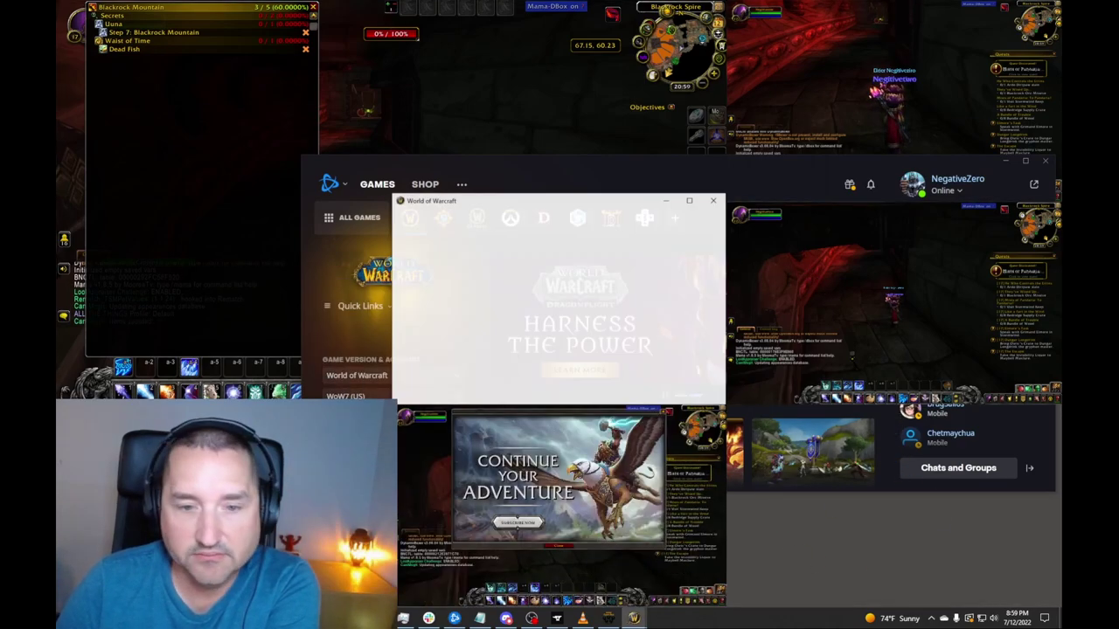
# Step: Dismiss the subscription offer in the fourth game window and close the Blackrock Mountain tracking list in the main window
pyautogui.click(855, 129)
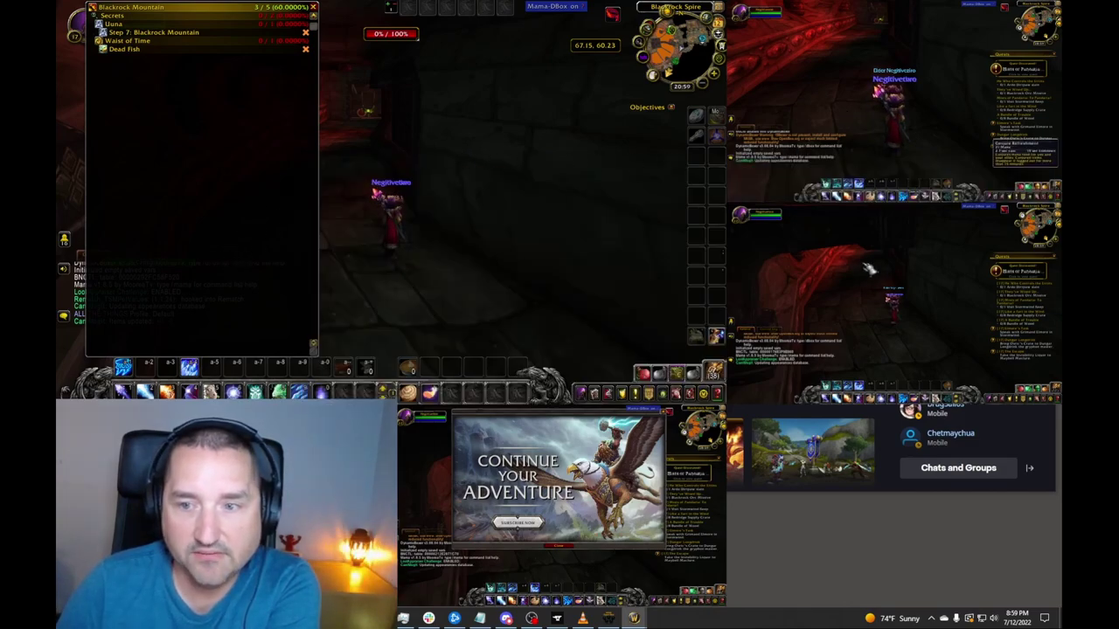
pyautogui.click(562, 547)
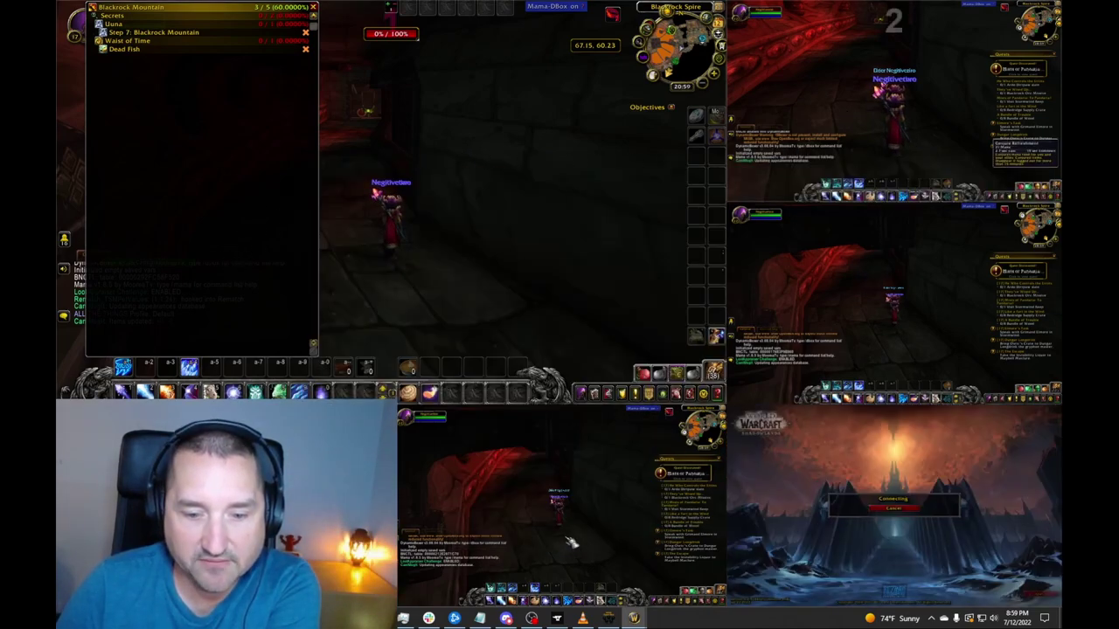
pyautogui.click(314, 7)
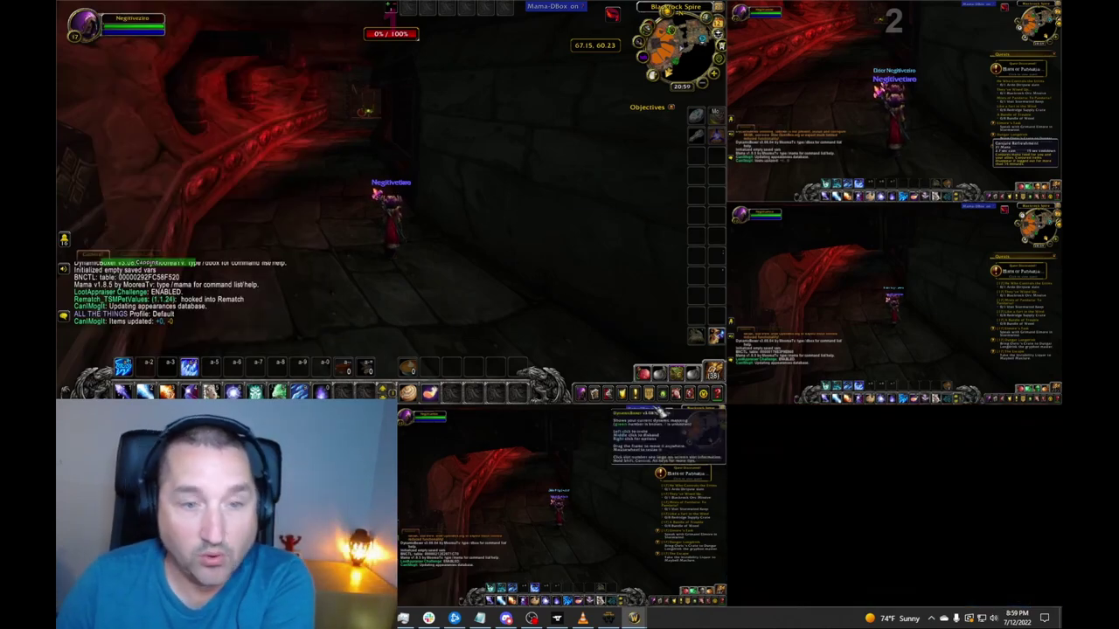
# Step: Enter the world with the fifth window's character and dismiss its subscription offer, walking the lead mage a short way forward
pyautogui.doubleClick(1020, 448)
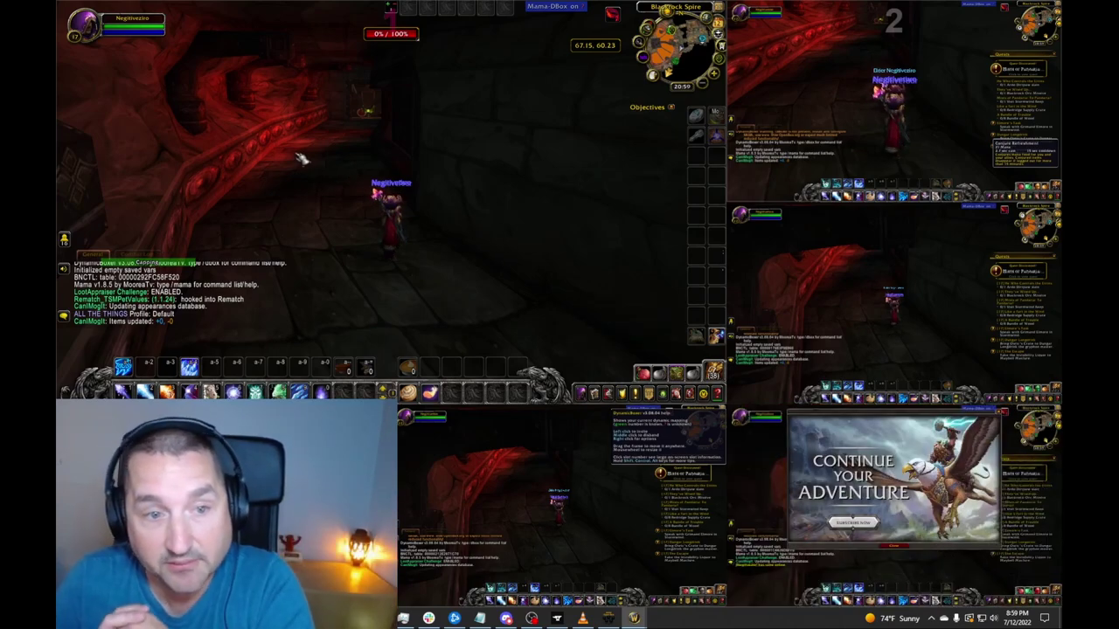
pyautogui.moveTo(454, 136)
pyautogui.mouseDown()
pyautogui.moveTo(400, 135)
pyautogui.moveTo(444, 138)
pyautogui.mouseUp()
pyautogui.press('w')
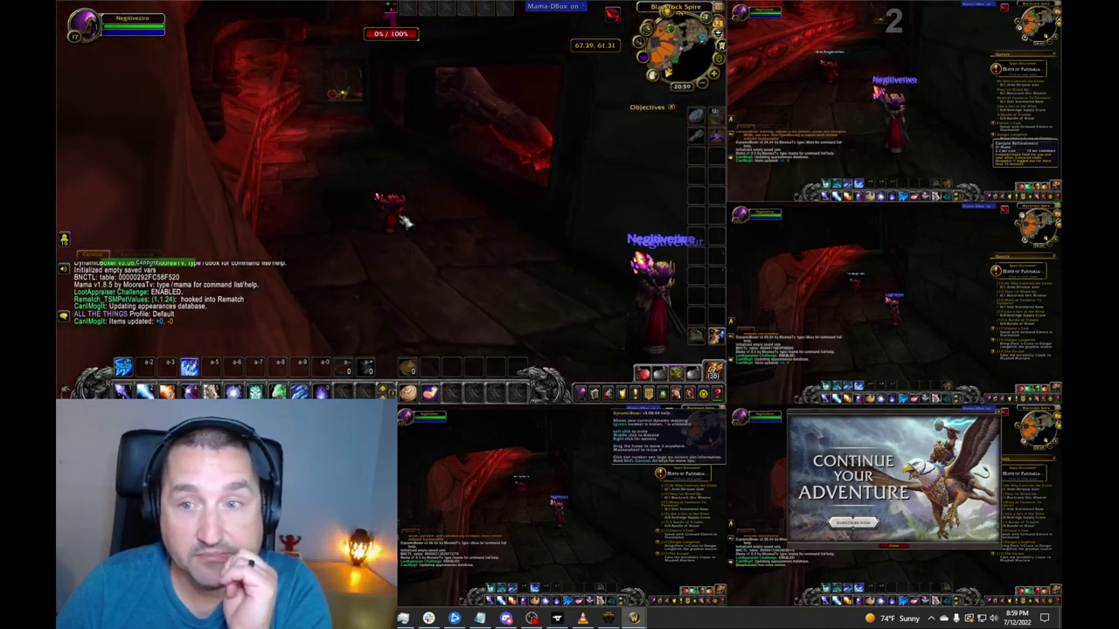
pyautogui.click(897, 548)
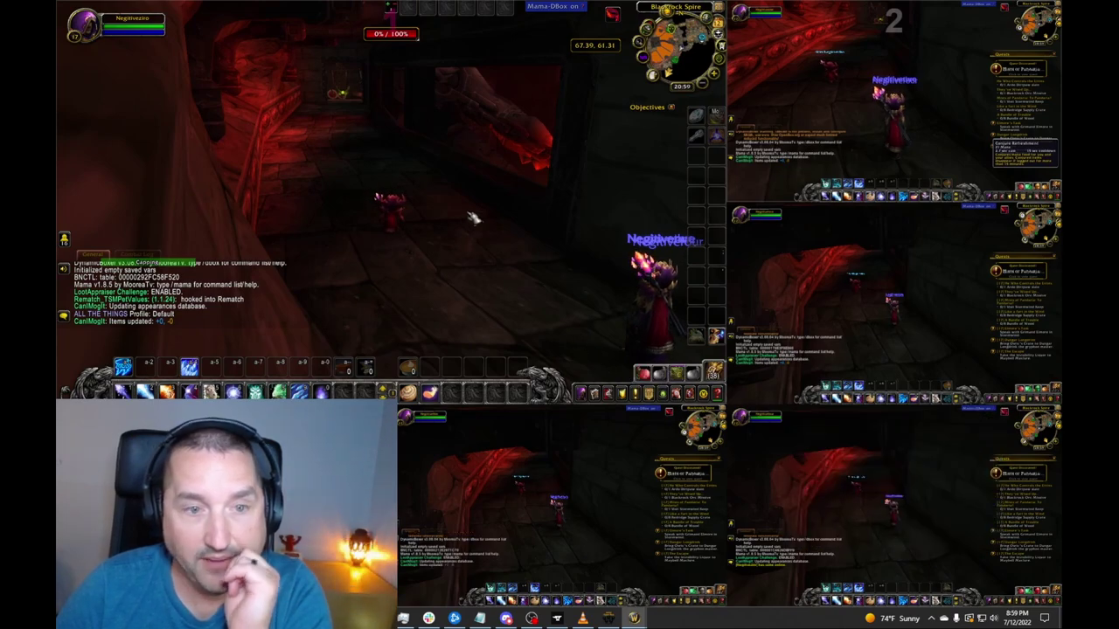
# Step: Run /mama slot 1 in the main window and /mama slot 2 in the second, sharing the DynamicBoxer setup token between them
pyautogui.write('/mama slot 1')
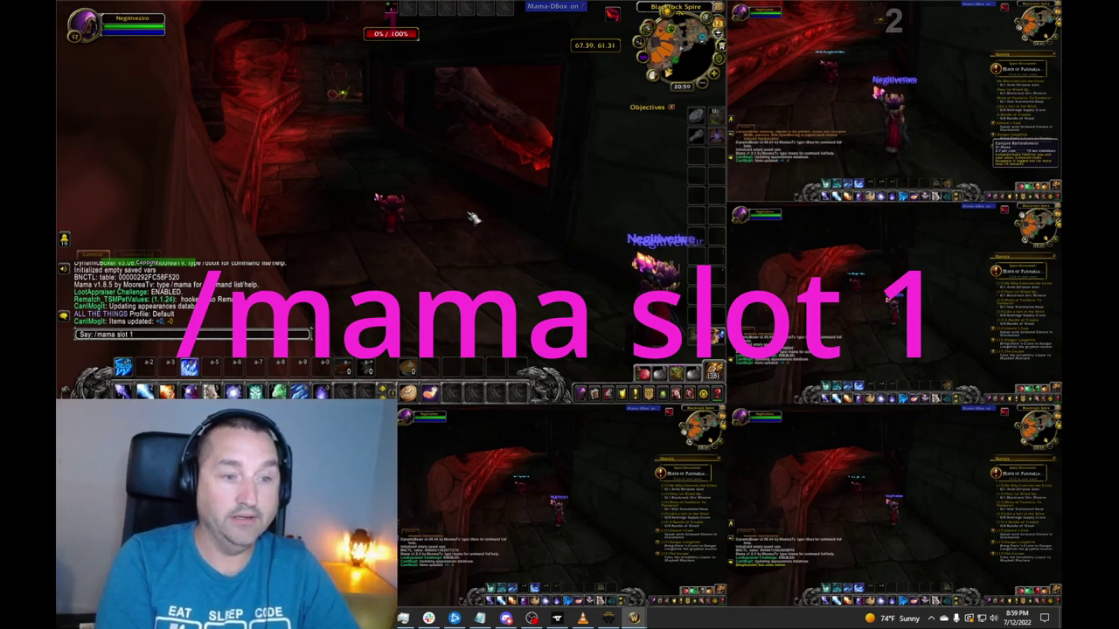
pyautogui.press('Return')
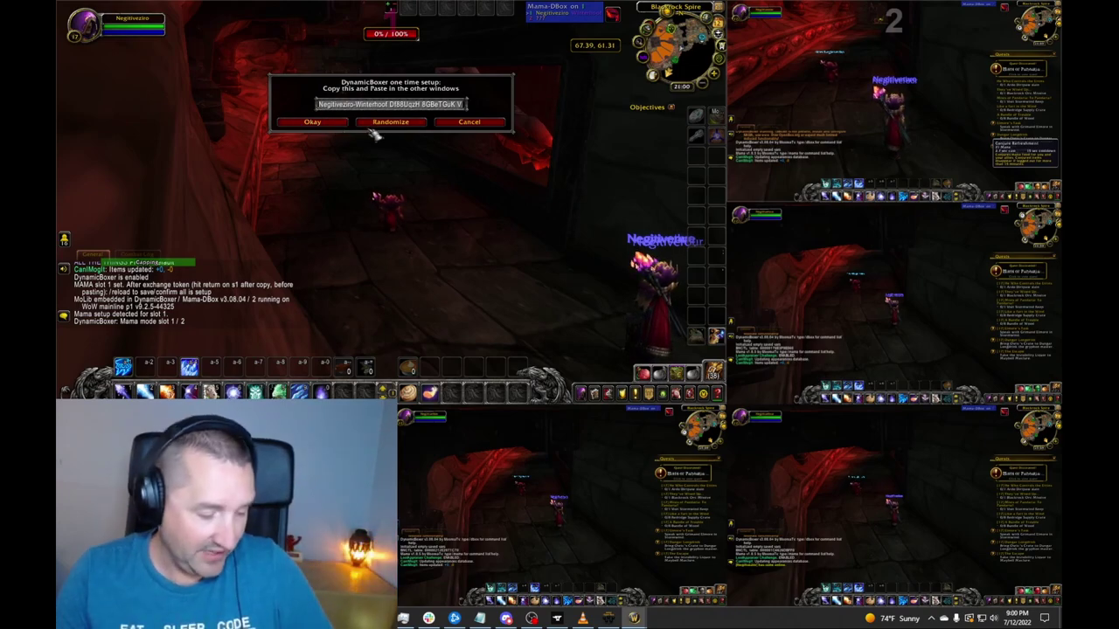
pyautogui.click(337, 128)
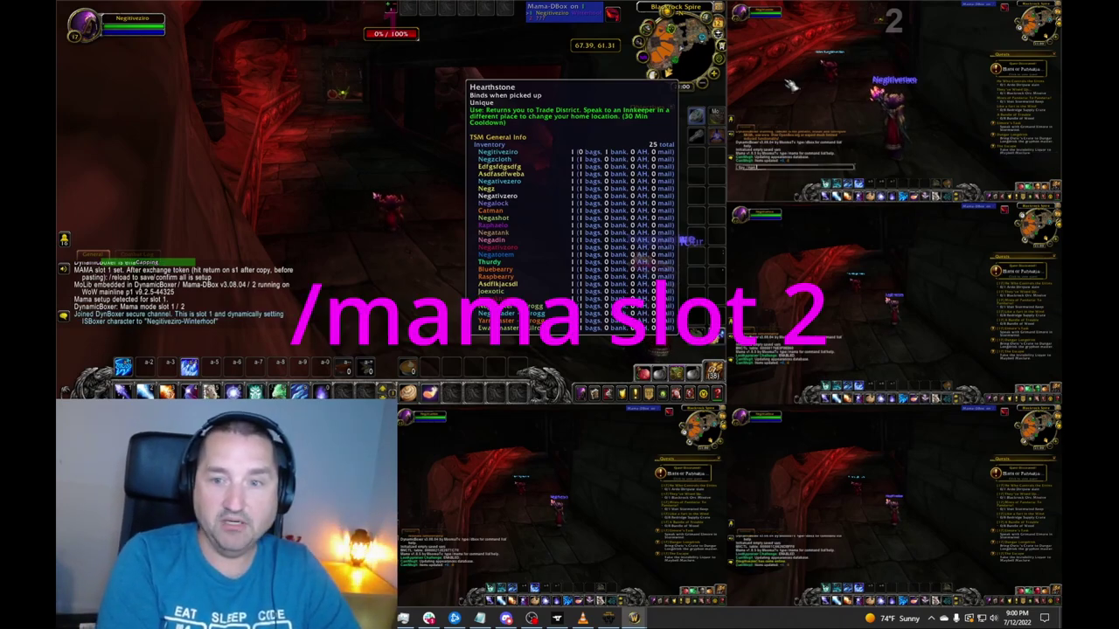
pyautogui.write('/mama slot 2')
pyautogui.press('Return')
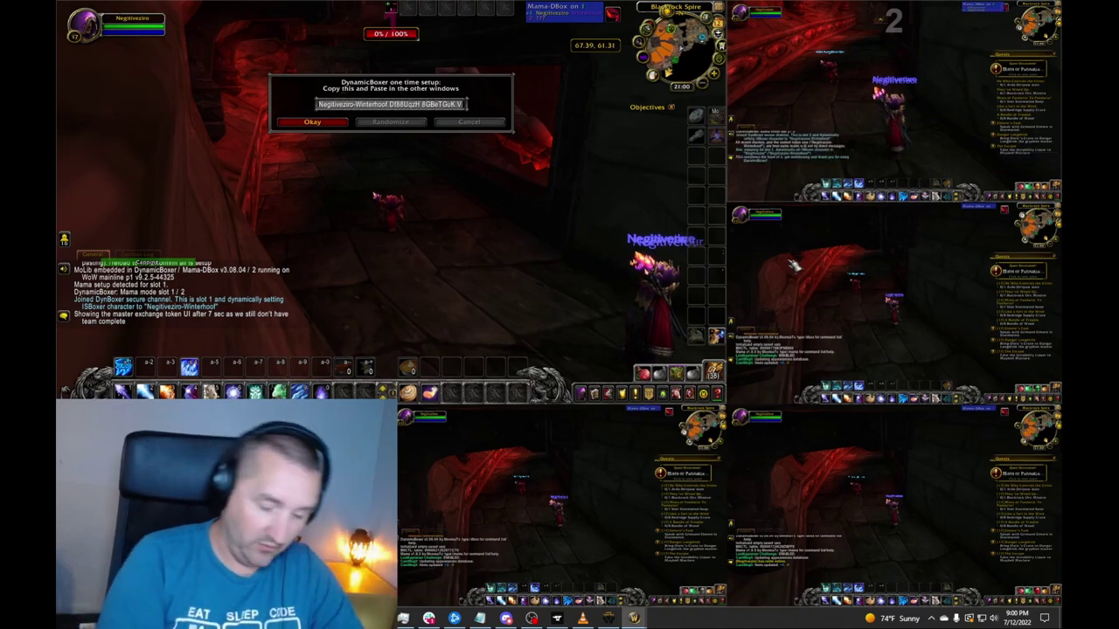
# Step: Assign the third game window to slot 3 with the /mama slot command and submit the DynamicBoxer setup token there
pyautogui.press('Return')
pyautogui.write('/mama')
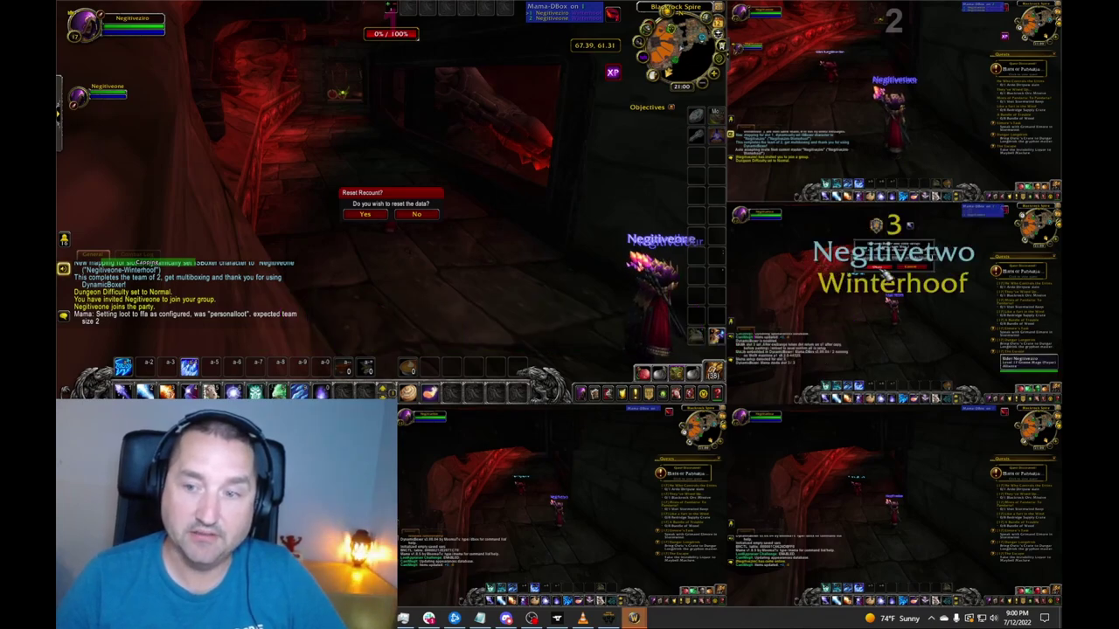
pyautogui.click(883, 269)
pyautogui.press('Return')
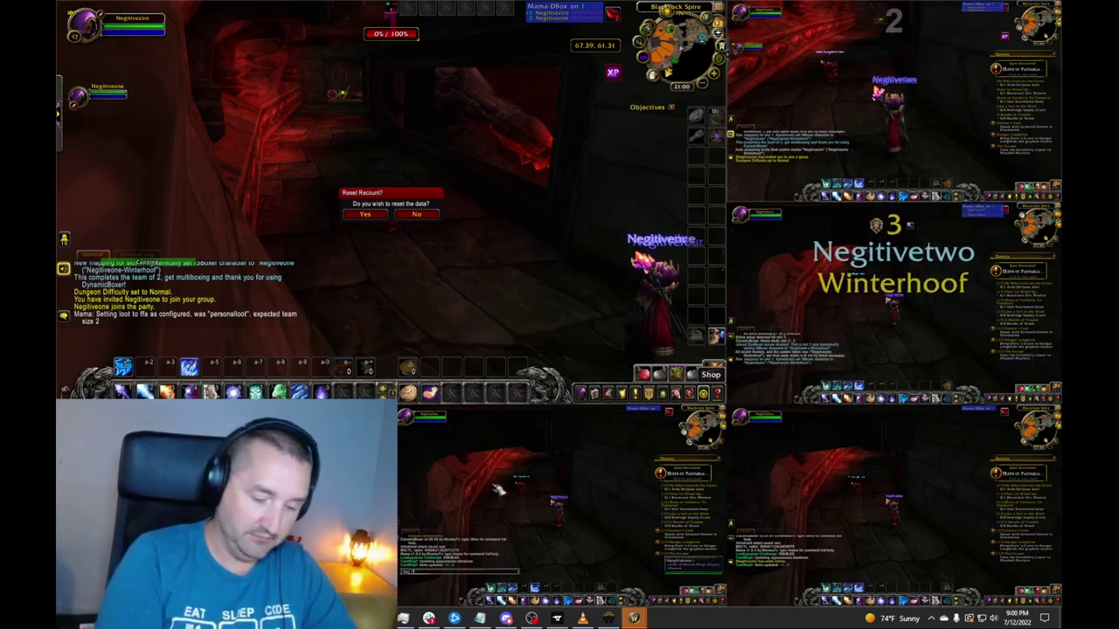
# Step: Run /mama slot 4 in the fourth game window and enter the DynamicBoxer setup token in its dialog
pyautogui.write('/mama slot 4')
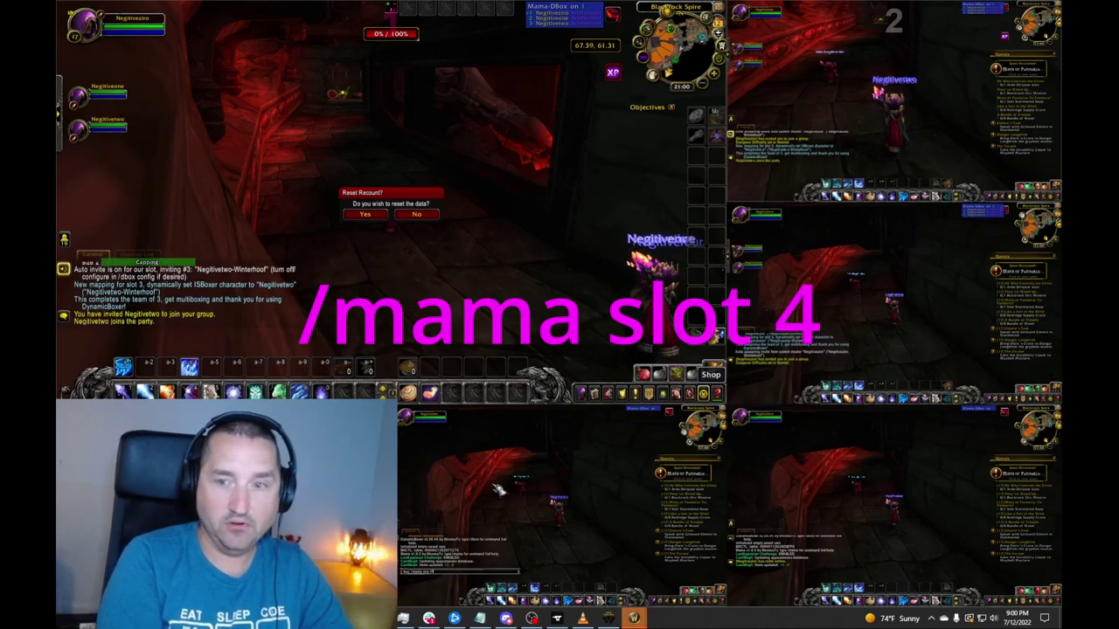
pyautogui.press('Return')
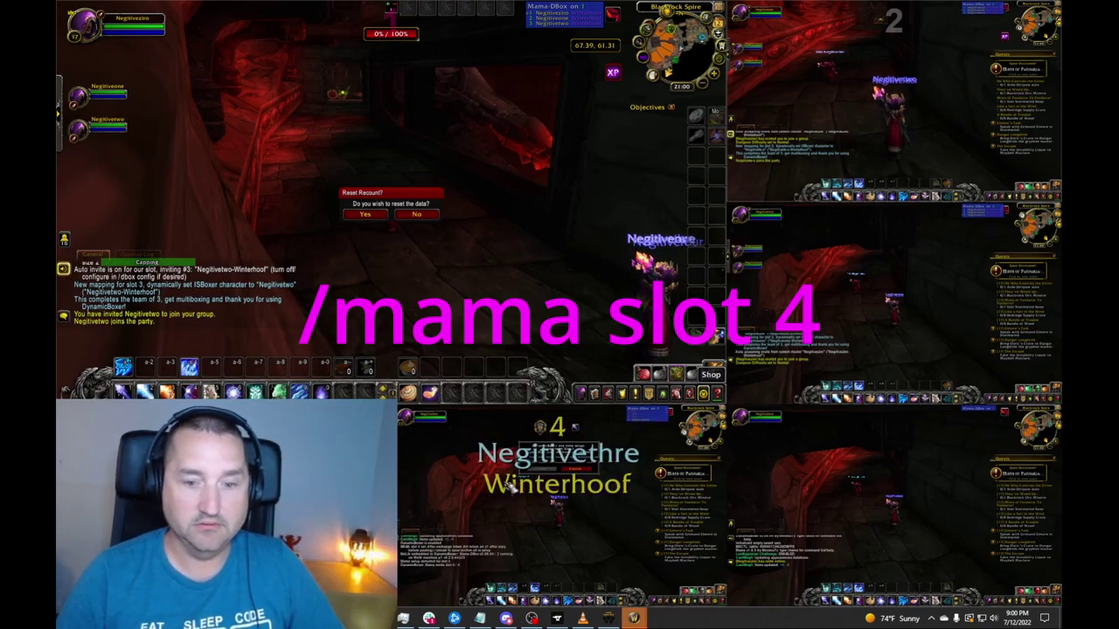
pyautogui.click(548, 471)
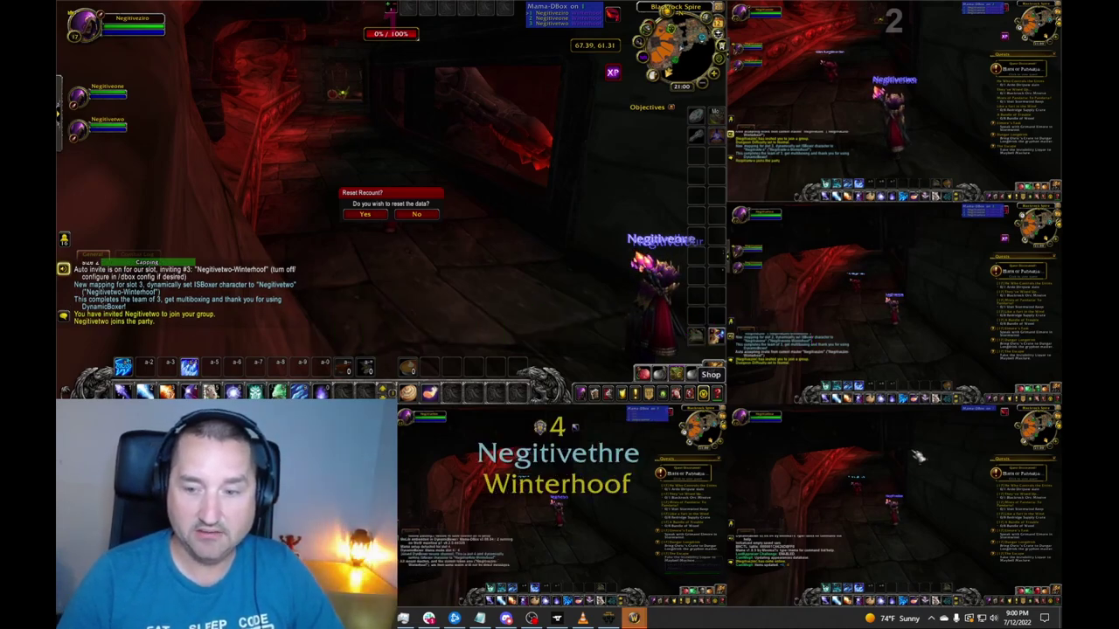
# Step: Run /mama slot 5 in the fifth game window and supply the DynamicBoxer setup token so its character joins the team
pyautogui.press('Return')
pyautogui.write('/mama slot 5')
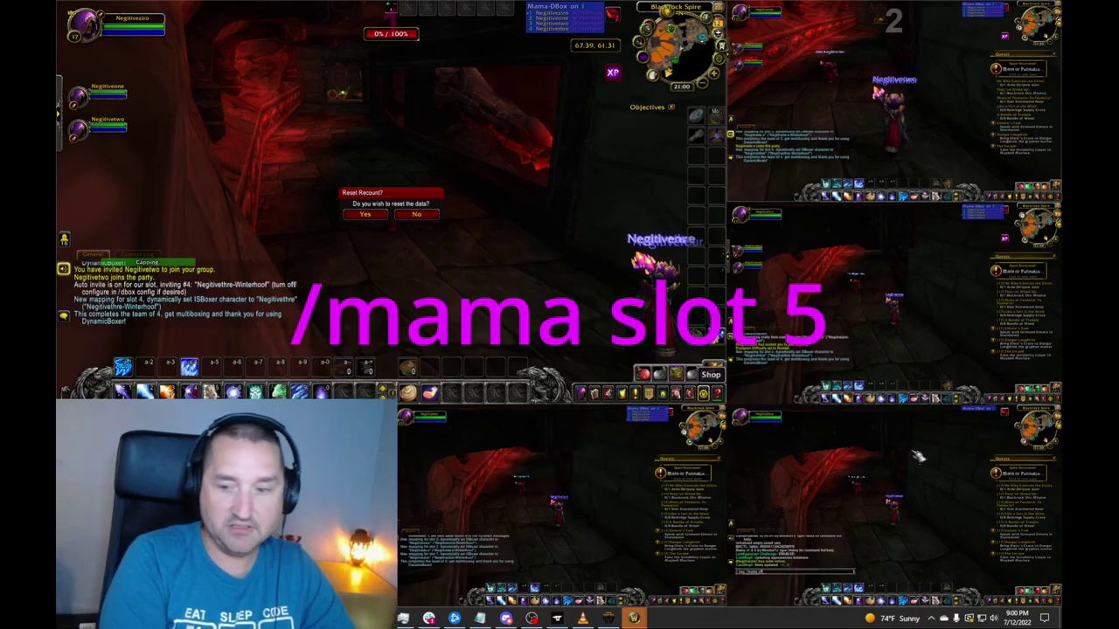
pyautogui.press('Return')
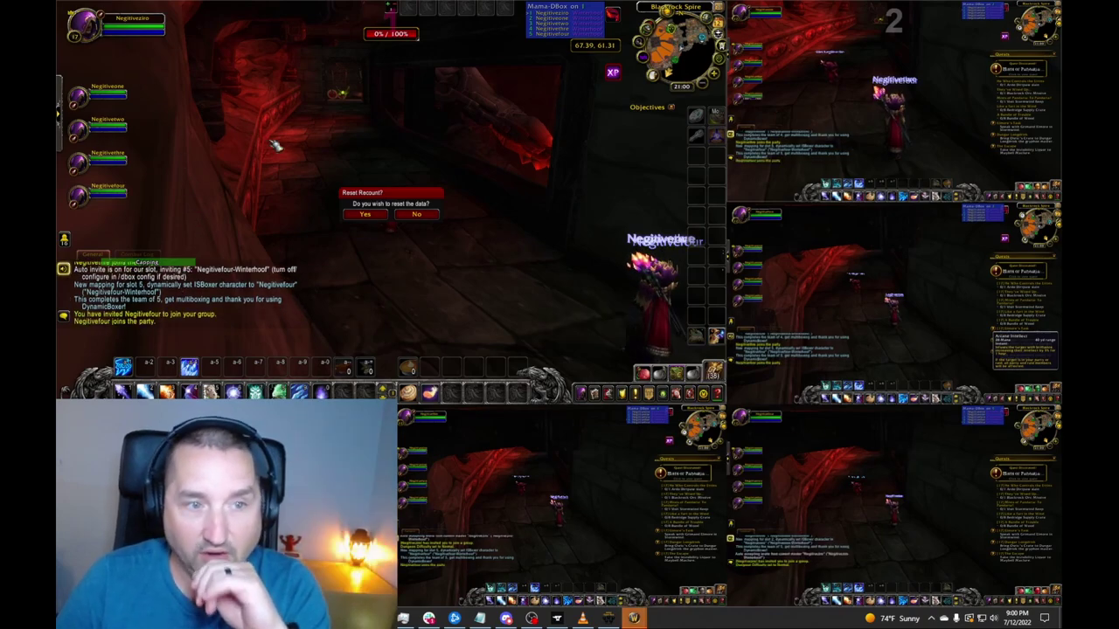
# Step: Decline the Recount data reset in the main window and walk the lead mage along the corridor
pyautogui.click(404, 215)
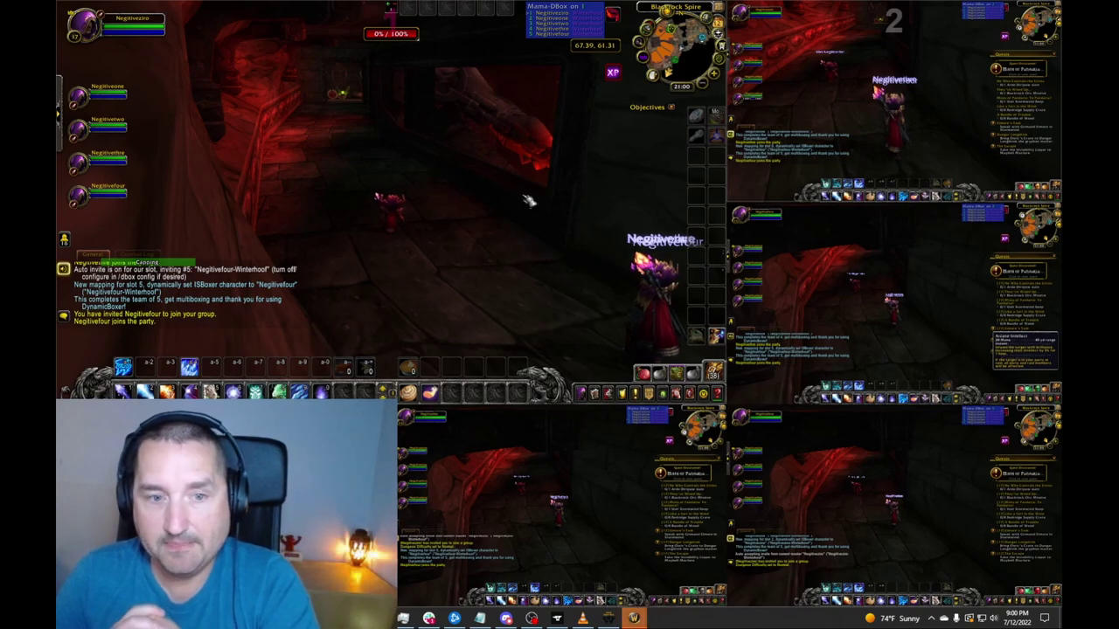
pyautogui.moveTo(445, 239); pyautogui.dragTo(444, 235)
pyautogui.press('w')
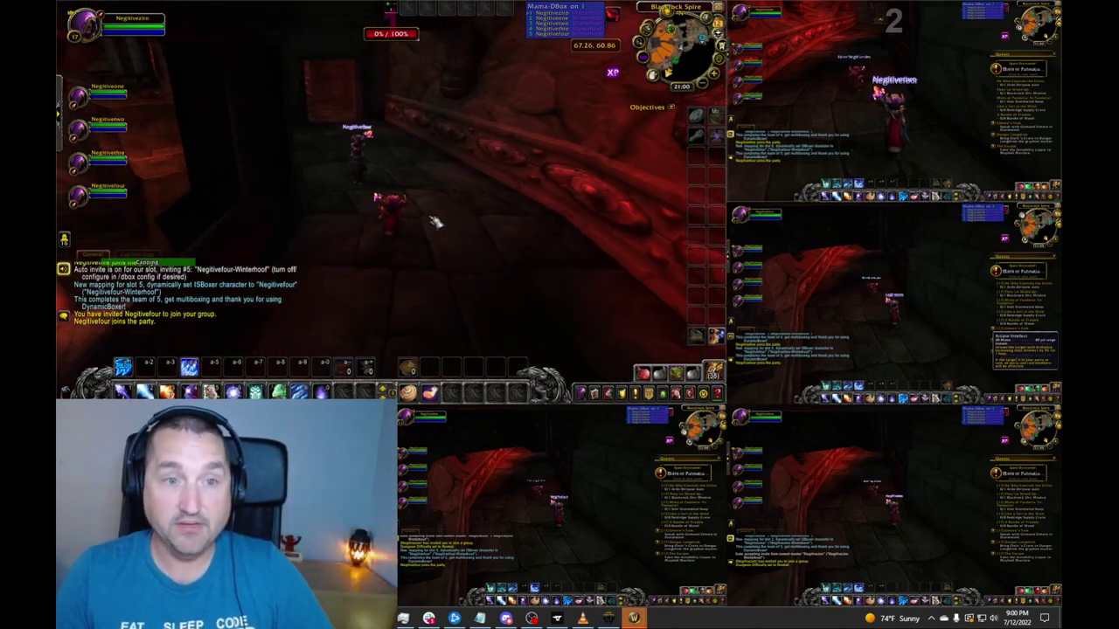
# Step: Examine the M.A.M.A options for looting, quest sharing, dialog selection and following, and leave them without saving
pyautogui.press('Return')
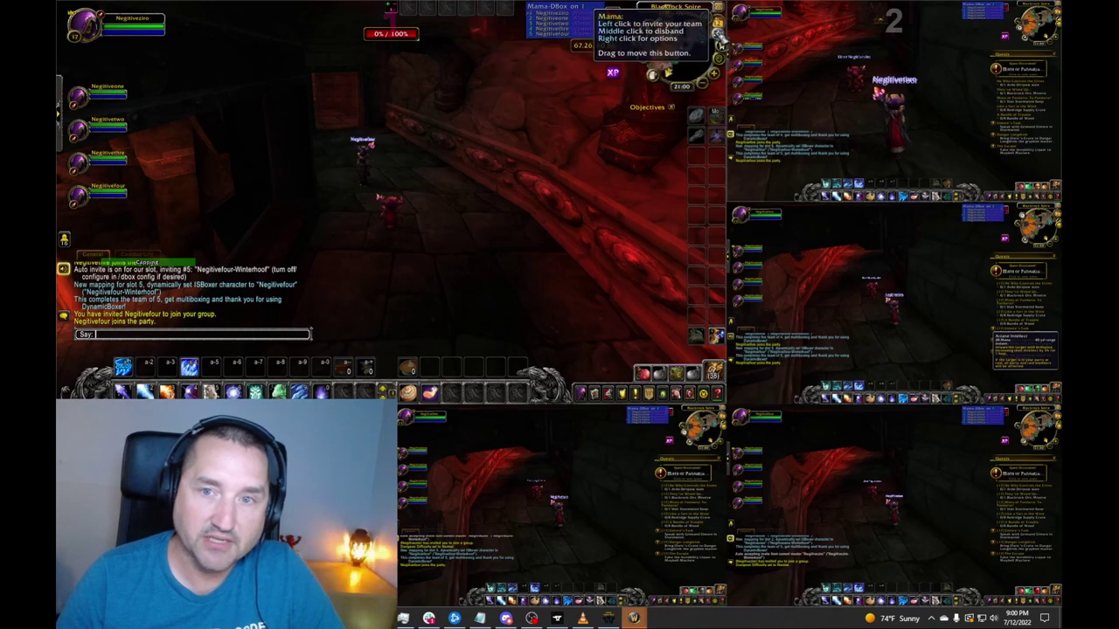
pyautogui.rightClick(719, 35)
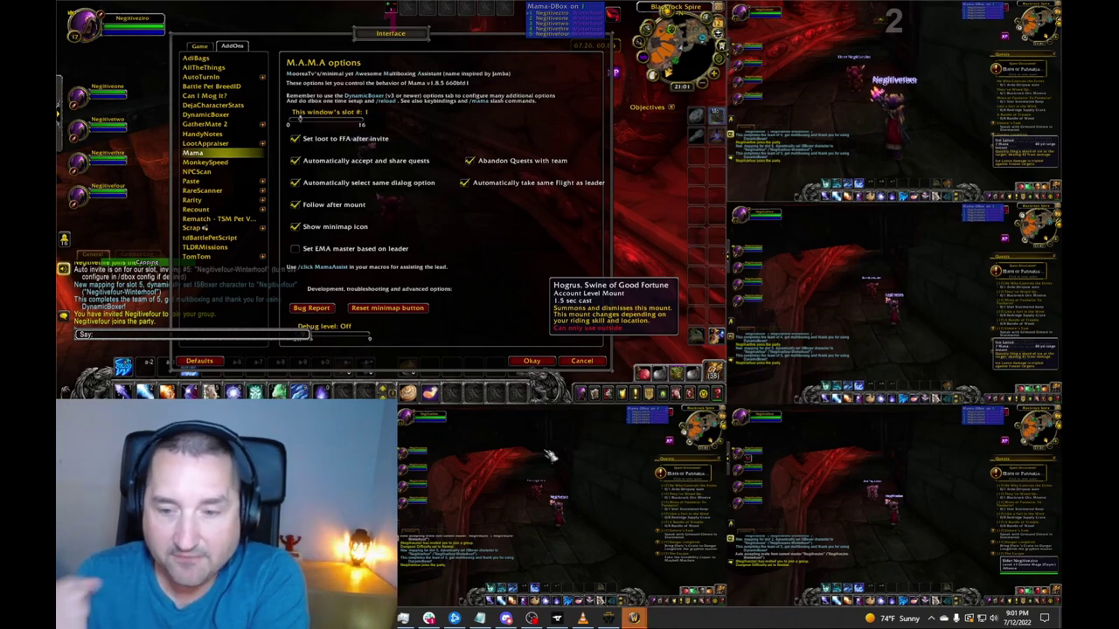
pyautogui.click(585, 362)
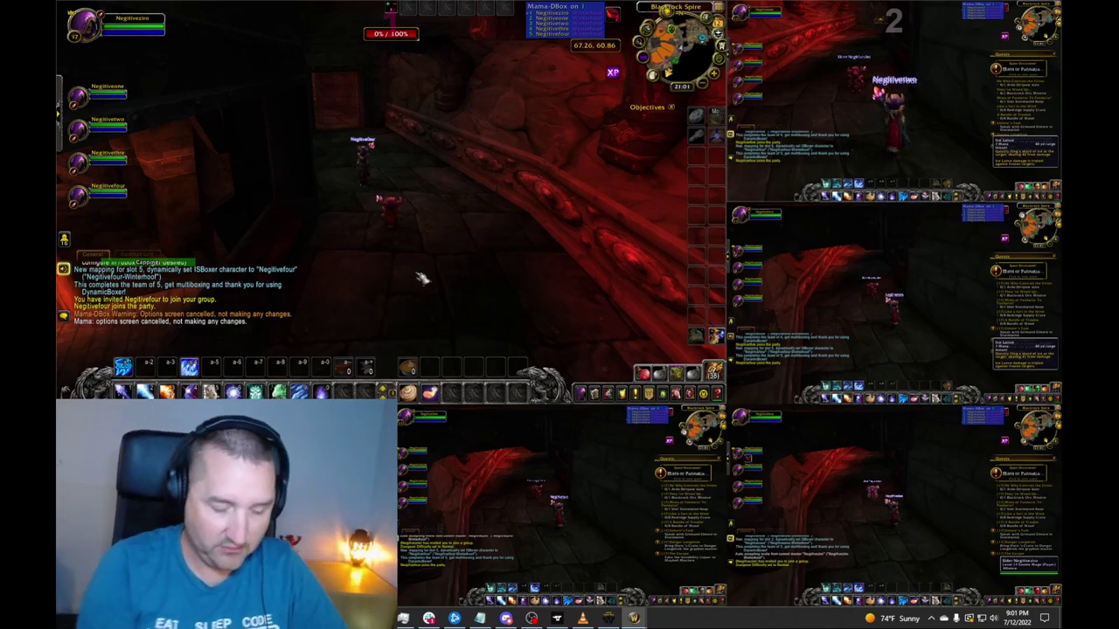
# Step: Use /macro to show the lead mage's character-specific macro containing /mama altogether and /cast Frostbolt
pyautogui.write('/macro')
pyautogui.press('Return')
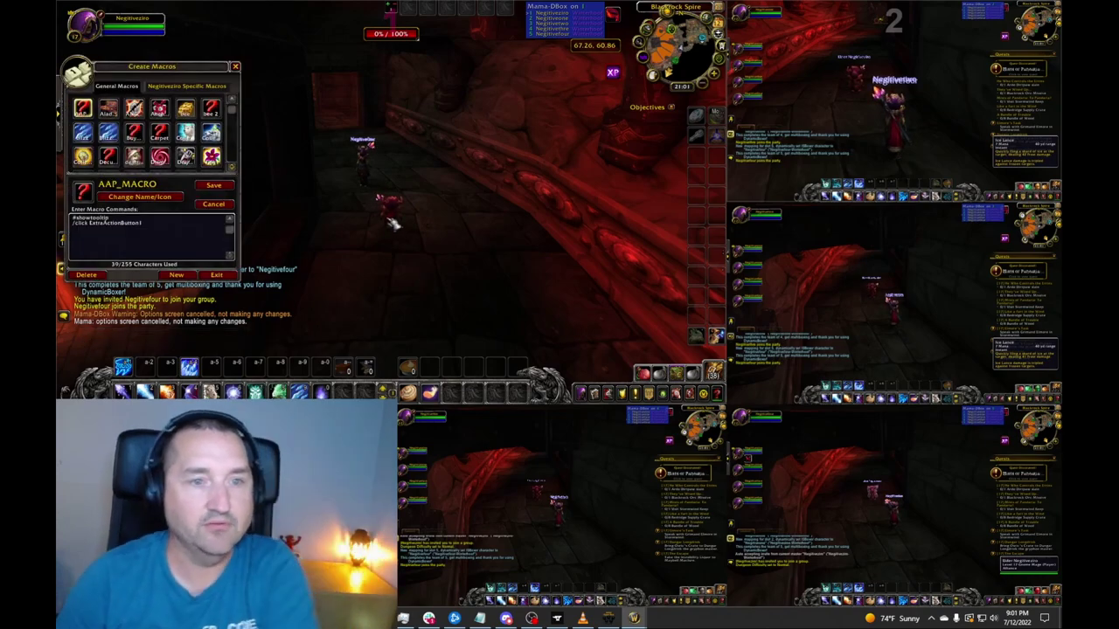
pyautogui.click(182, 87)
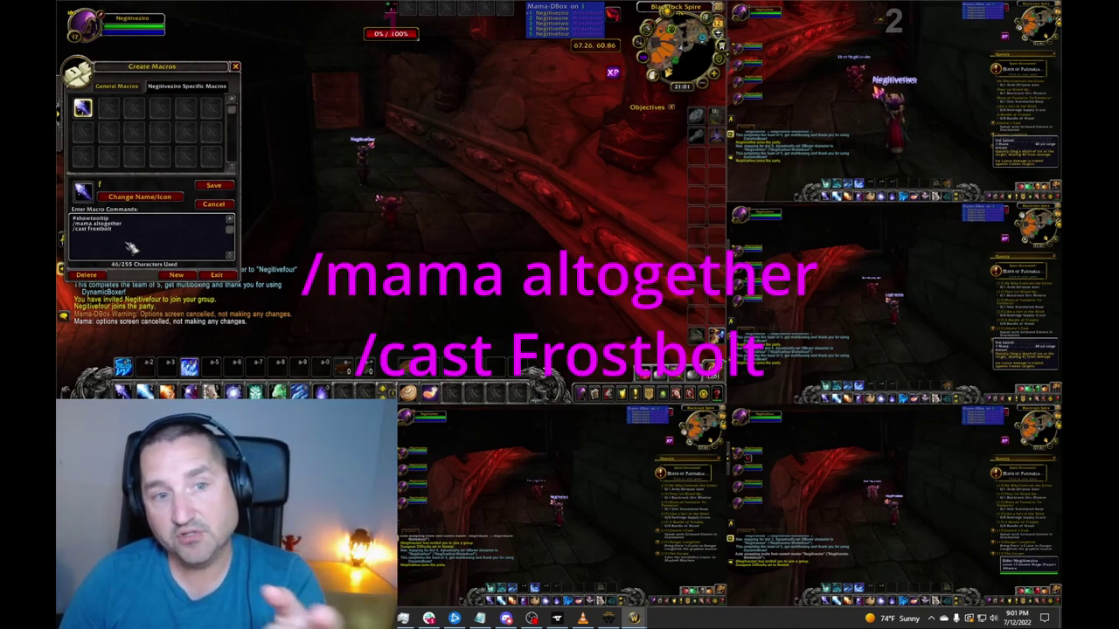
# Step: Run the /mama altogether Frostbolt macro repeatedly while walking the lead mage, so the other four characters follow
pyautogui.press('1')
pyautogui.press('1')
pyautogui.press('1')
pyautogui.press('1')
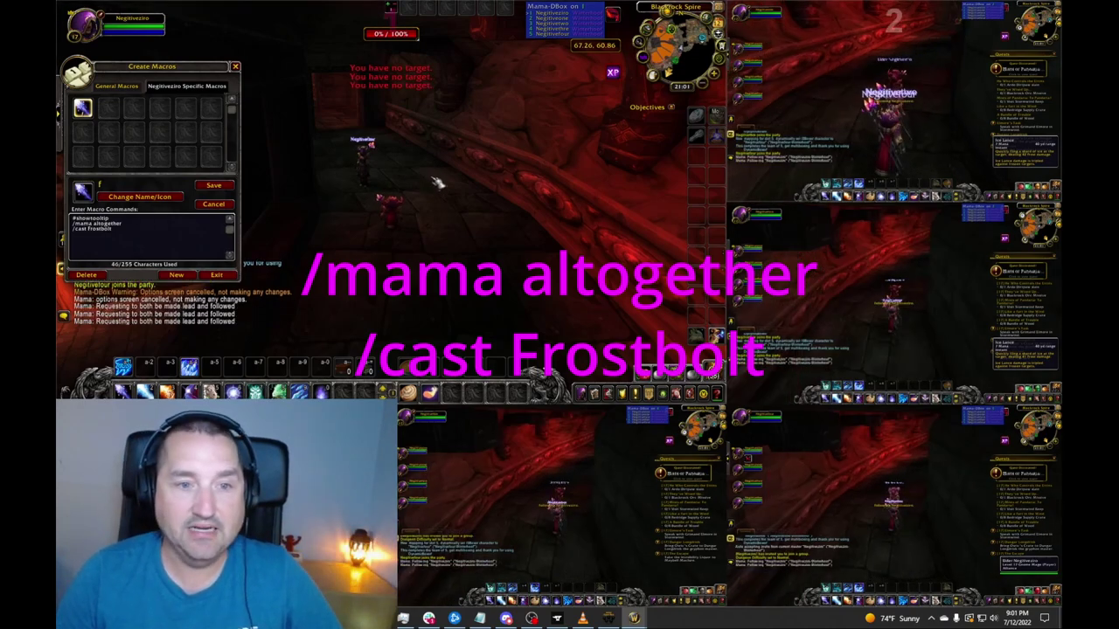
pyautogui.moveTo(472, 233); pyautogui.dragTo(559, 233)
pyautogui.press('w')
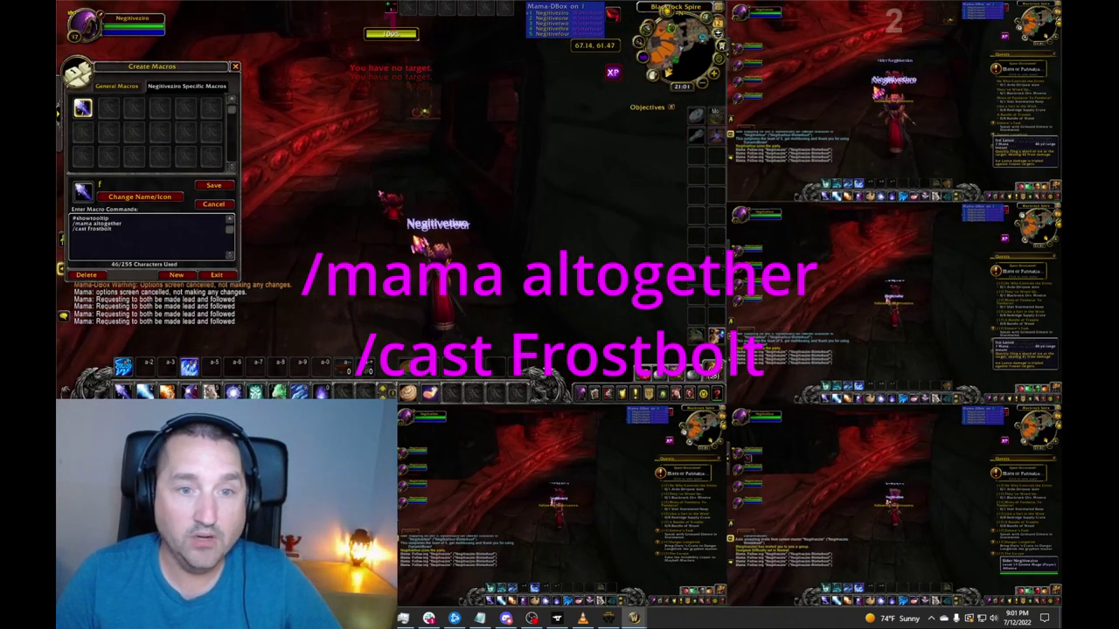
pyautogui.press('1')
pyautogui.press('1')
pyautogui.press('1')
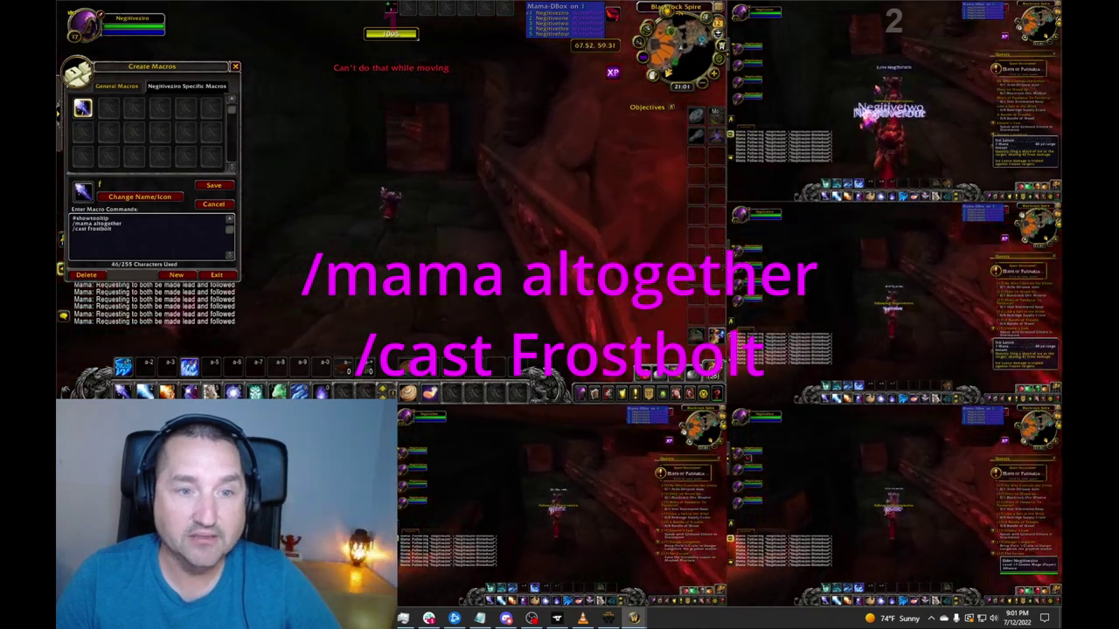
# Step: Move the fourth window's mage away from the group, face the lead mage toward the team, and run the follow macro again
pyautogui.moveTo(626, 495); pyautogui.dragTo(567, 449)
pyautogui.press('w')
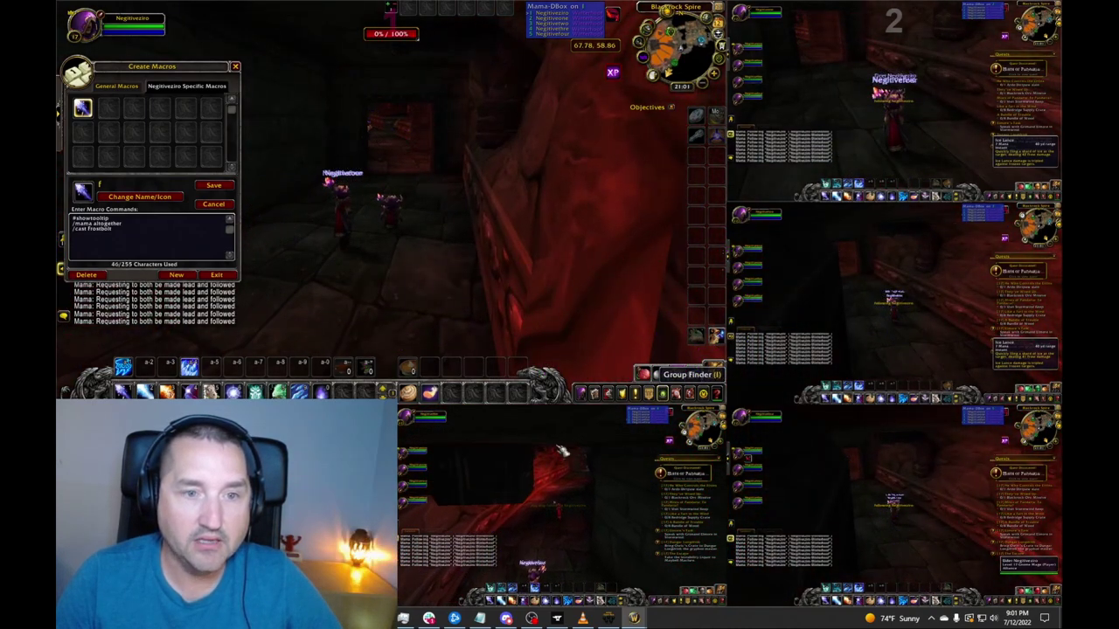
pyautogui.moveTo(550, 297); pyautogui.dragTo(367, 288)
pyautogui.moveTo(505, 250); pyautogui.dragTo(485, 263)
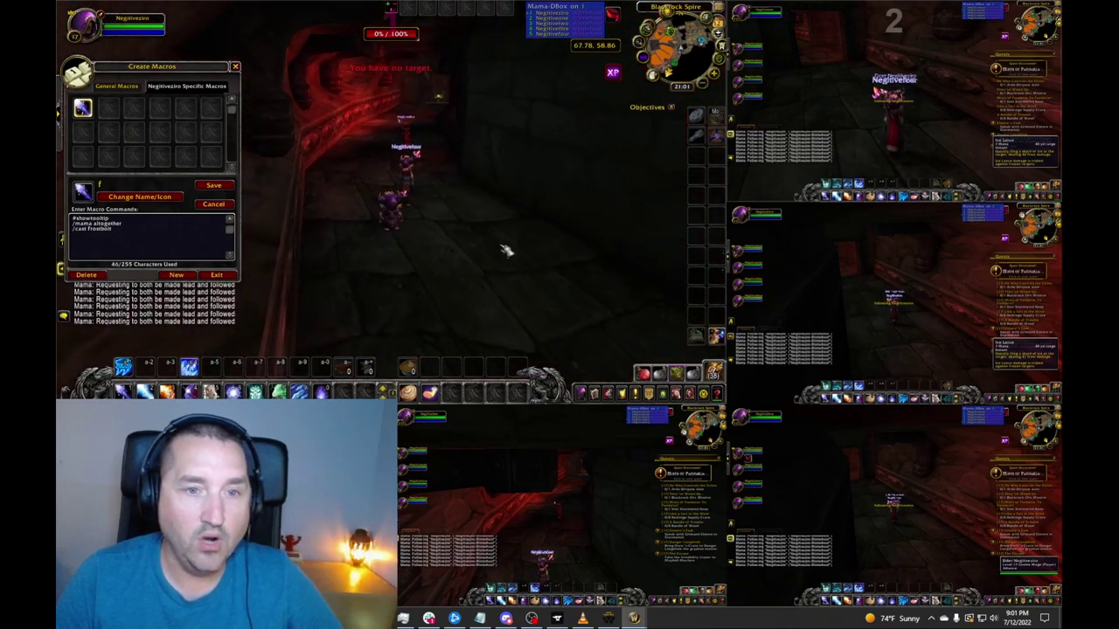
pyautogui.press('1')
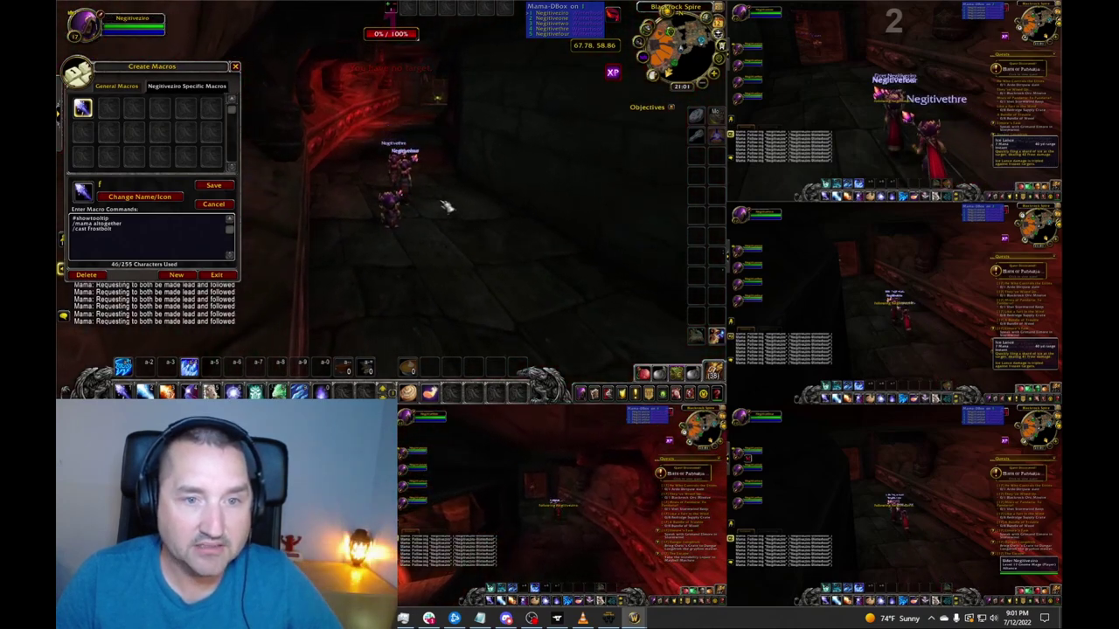
# Step: Walk the lead mage through the Blackrock Spire corridors with the team following, running the follow macro on the way, and close the macro window
pyautogui.press('w')
pyautogui.moveTo(452, 167); pyautogui.dragTo(462, 169)
pyautogui.press('1')
pyautogui.press('w')
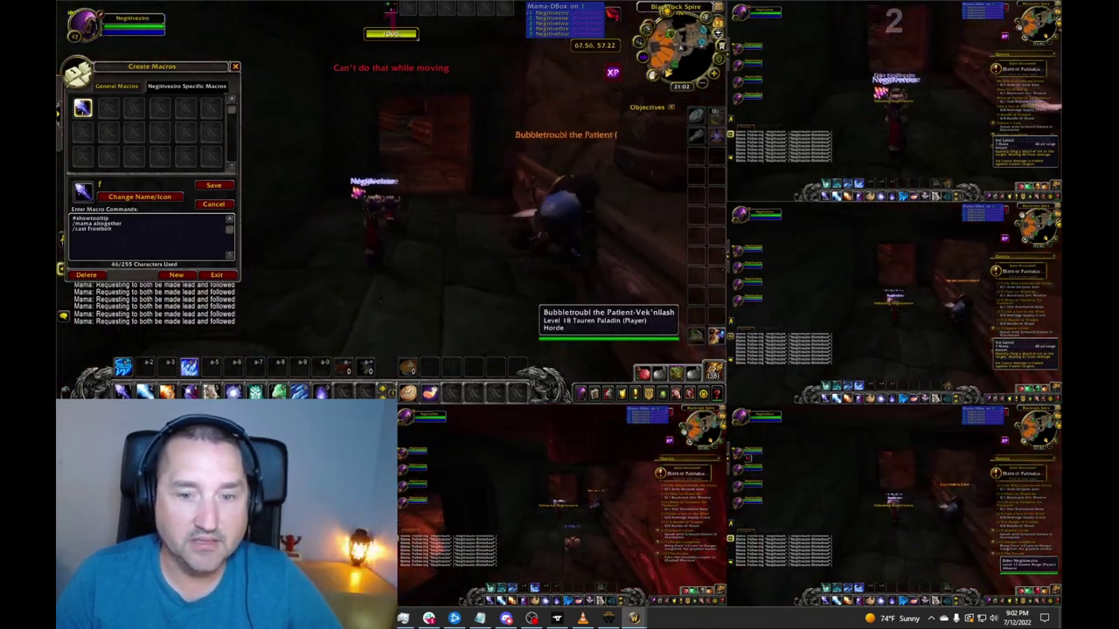
pyautogui.moveTo(427, 208); pyautogui.dragTo(446, 208)
pyautogui.press('w')
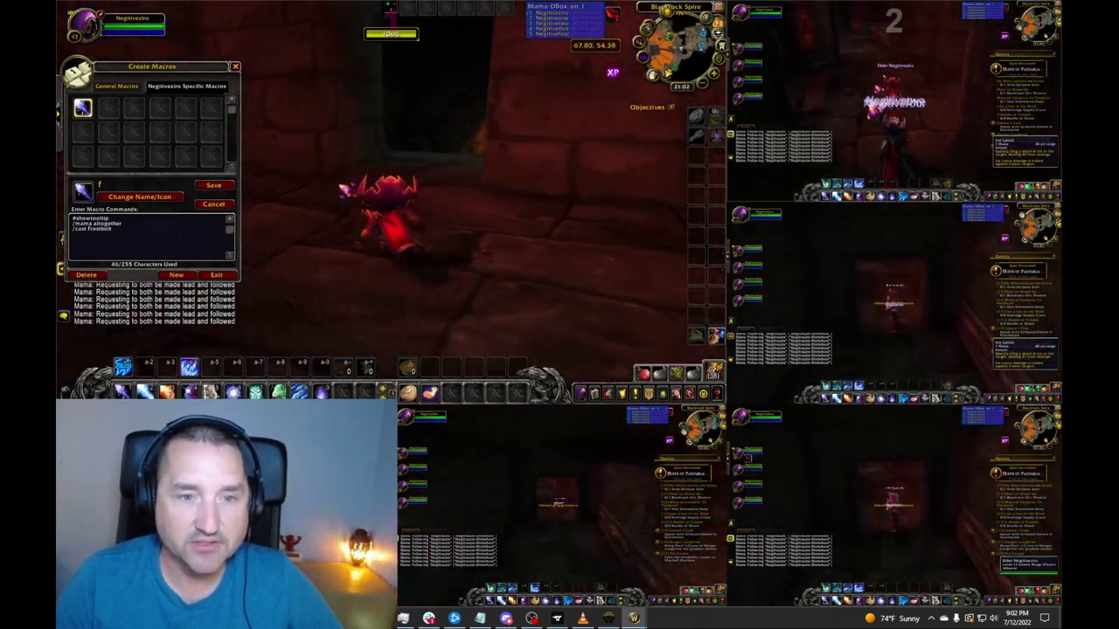
pyautogui.press('w')
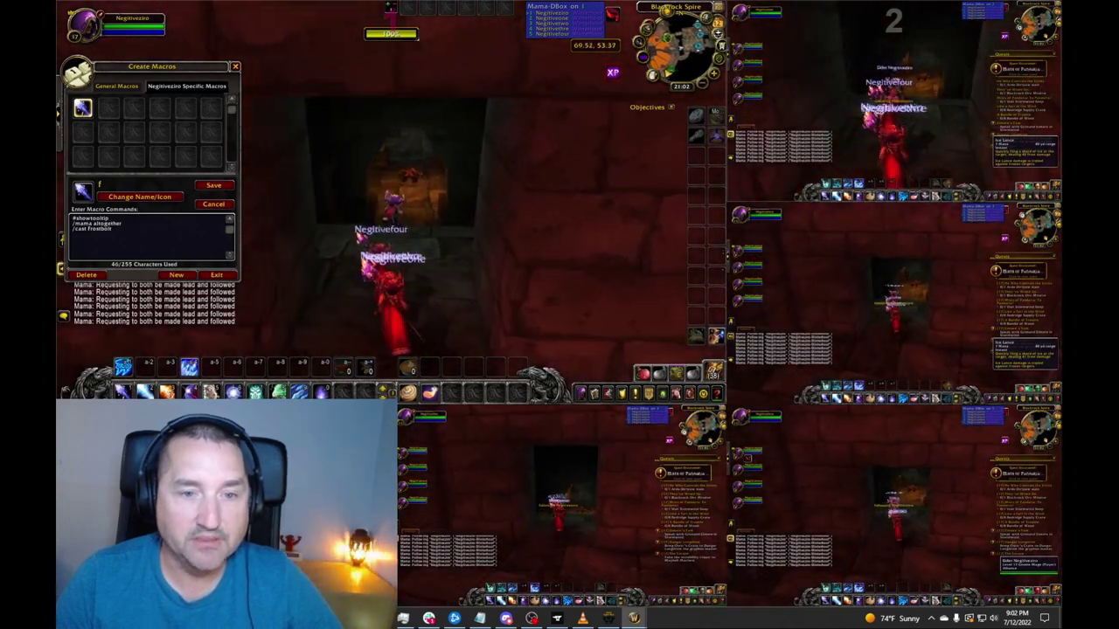
pyautogui.press('w')
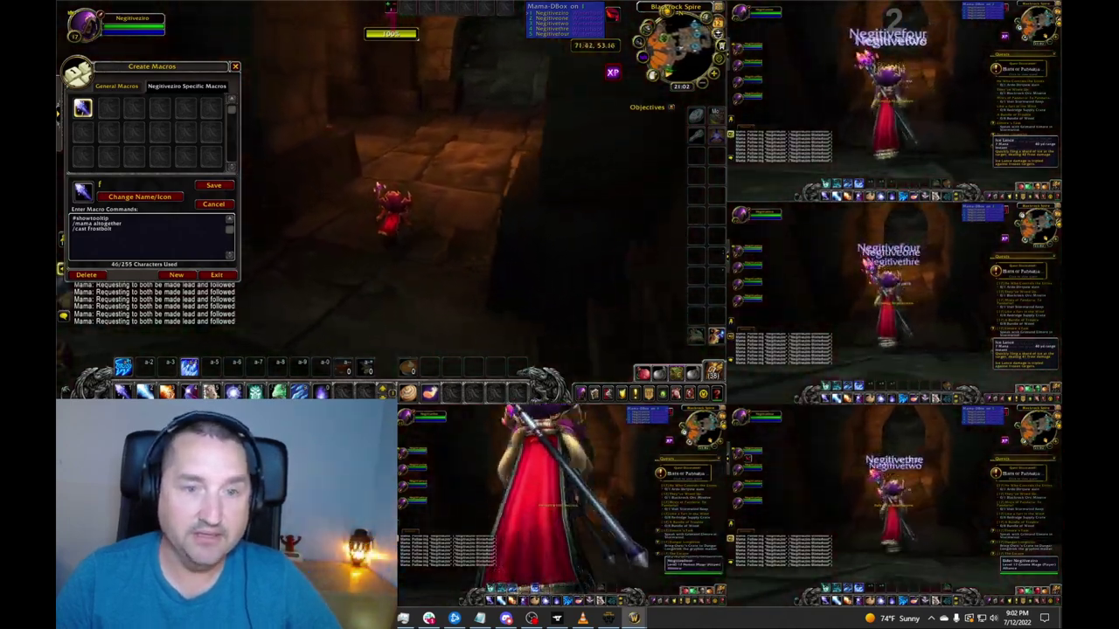
pyautogui.press('w')
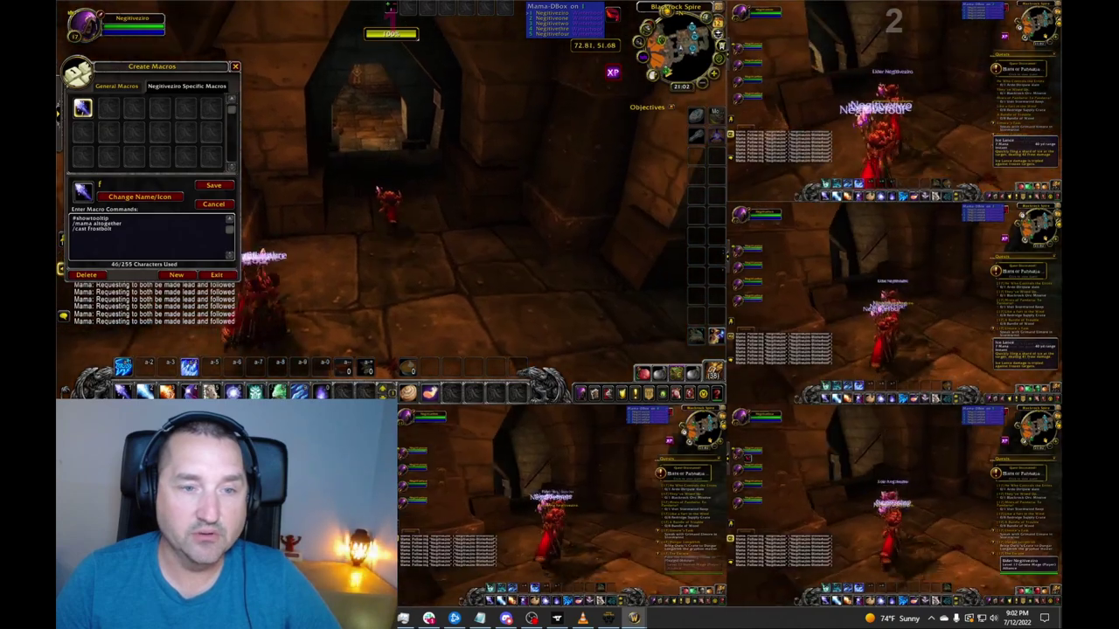
pyautogui.press('w')
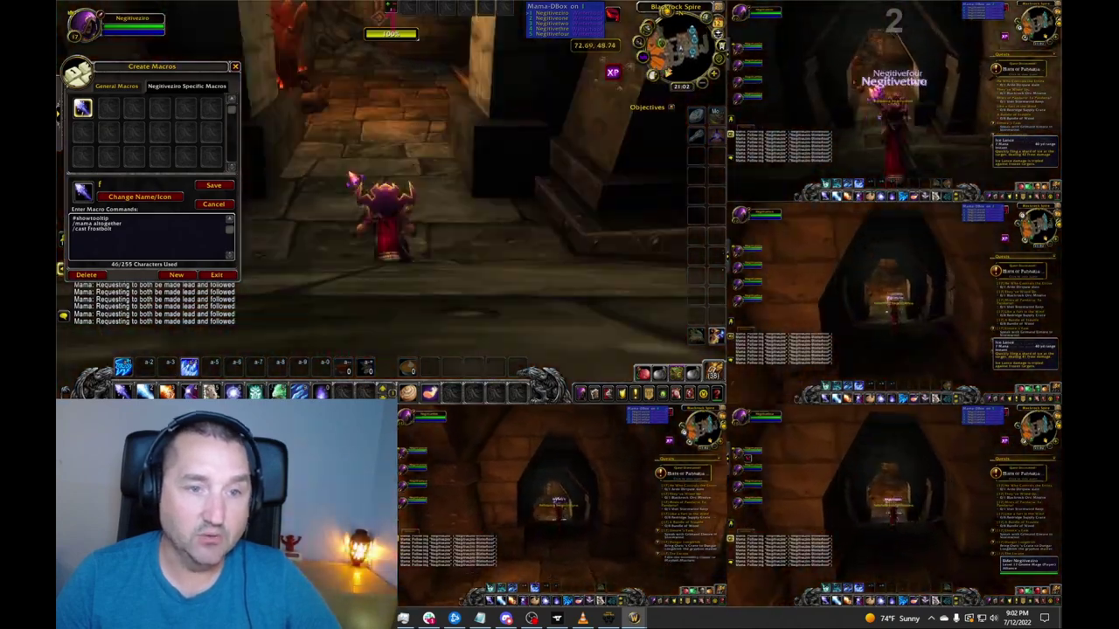
pyautogui.press('w')
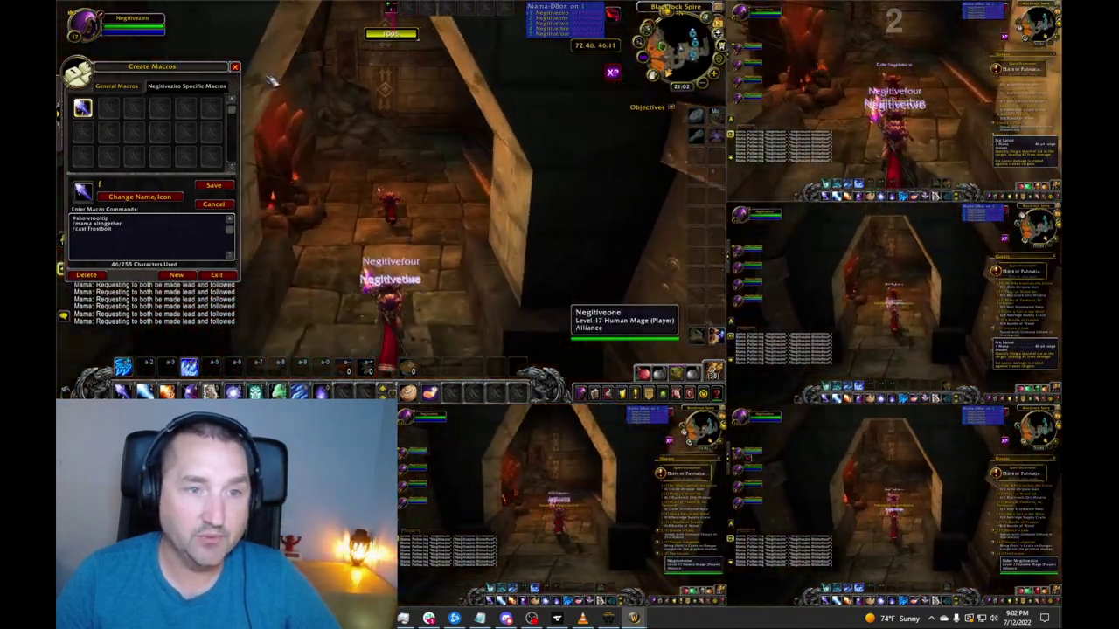
pyautogui.click(235, 66)
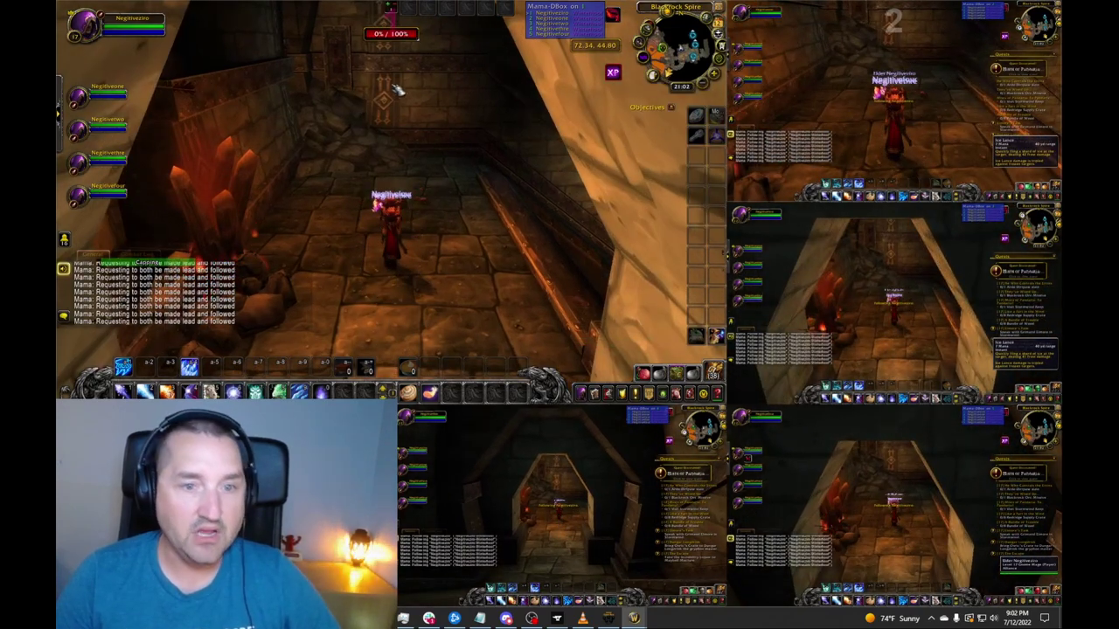
# Step: Try the action bar slot 6 spell in several client windows, going from one window to another
pyautogui.press('6')
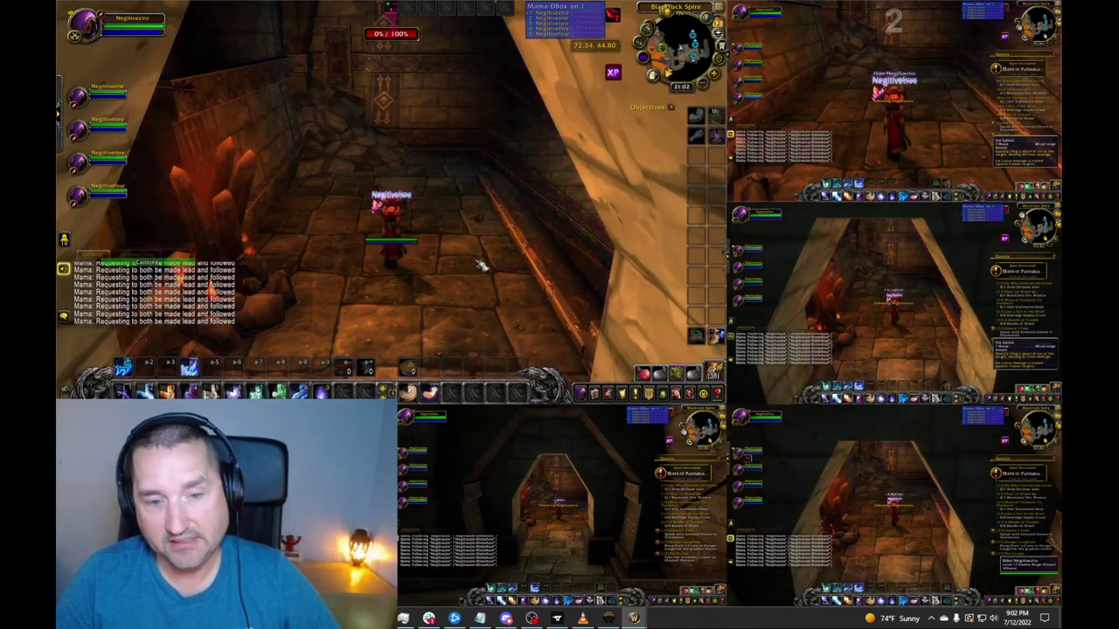
pyautogui.press('6')
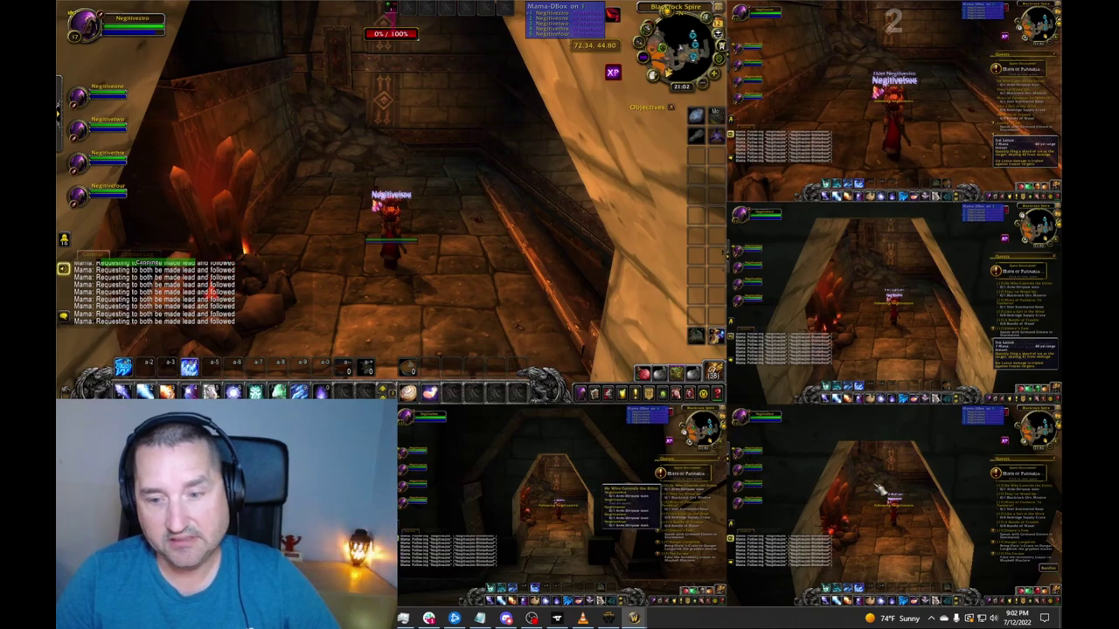
pyautogui.press('6')
pyautogui.press('6')
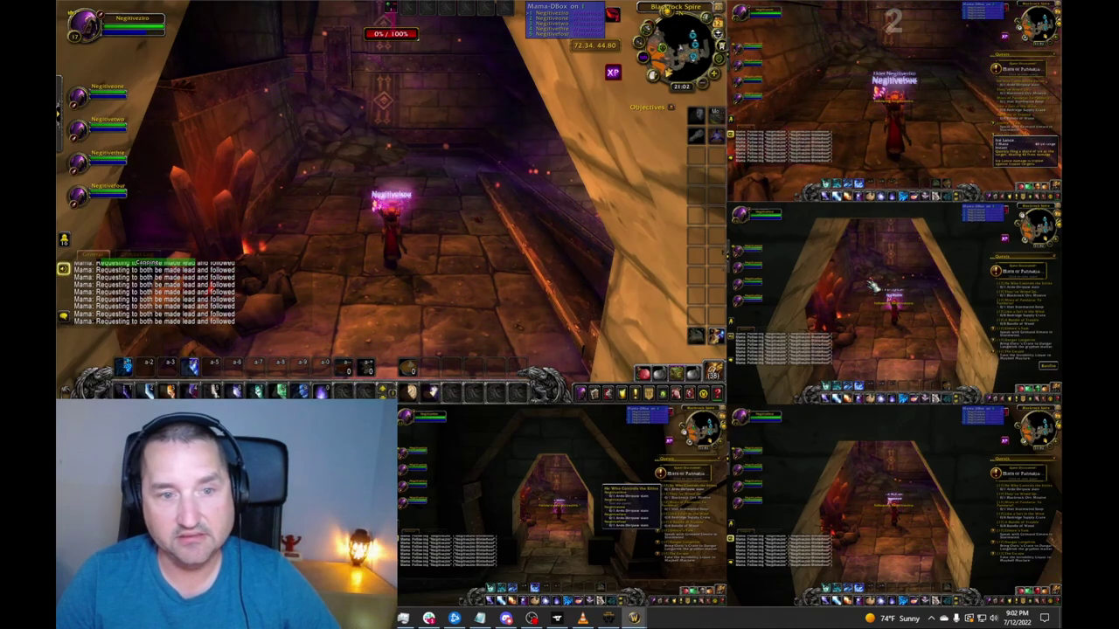
pyautogui.press('6')
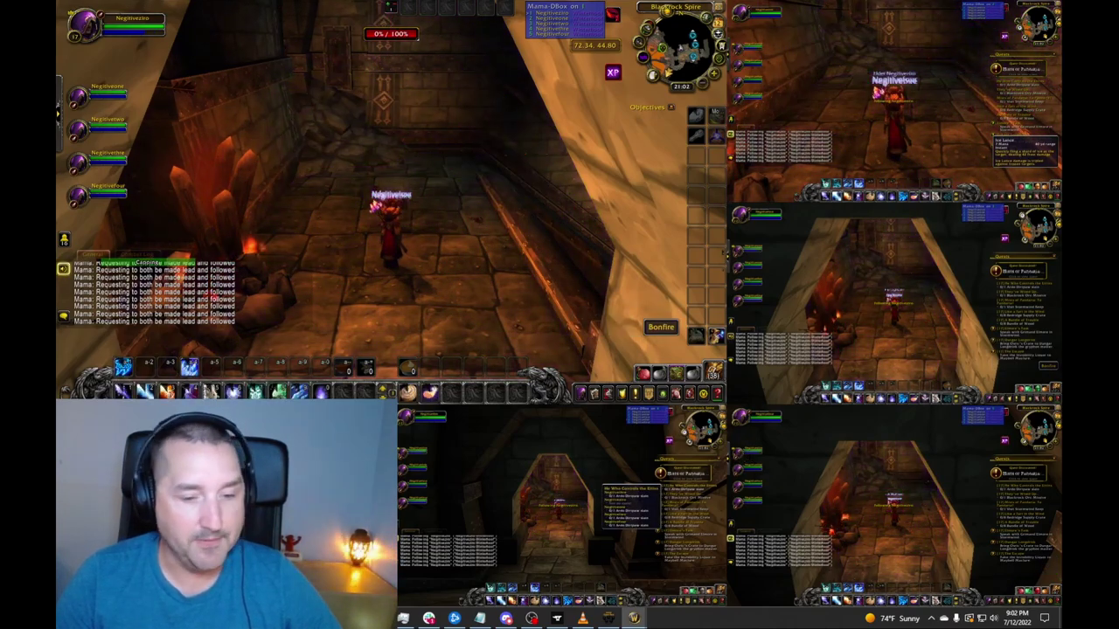
# Step: Switch to WoW Open Box, reposition its window to expose the mouse settings, and enable Focus follows mouse
pyautogui.click(609, 619)
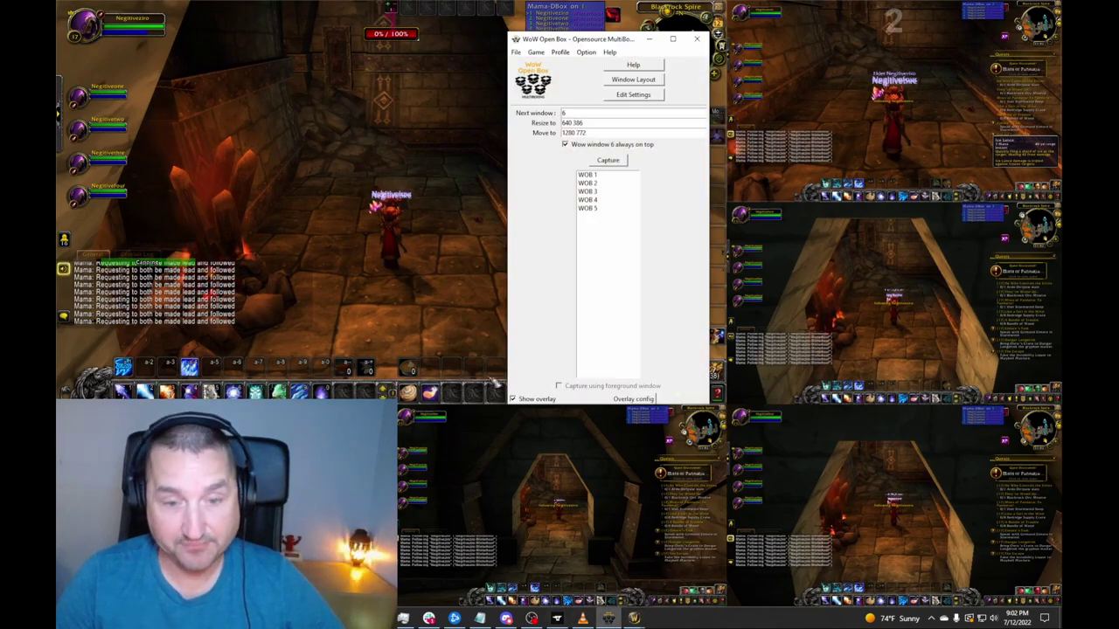
pyautogui.moveTo(552, 45); pyautogui.dragTo(249, 52)
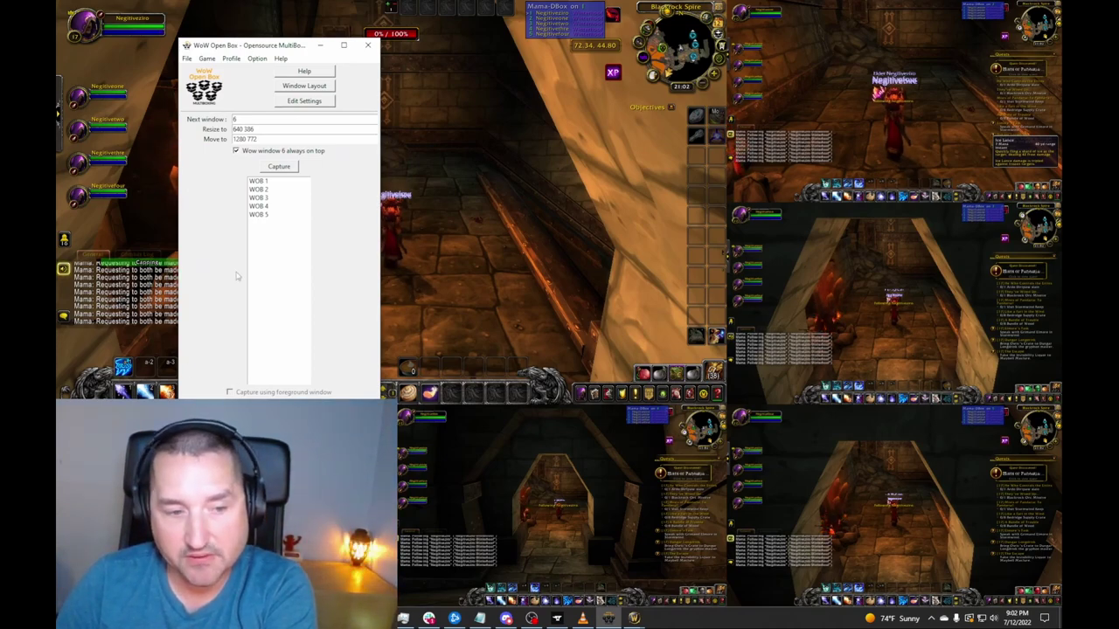
pyautogui.moveTo(266, 50); pyautogui.dragTo(350, 0)
pyautogui.doubleClick(350, 4)
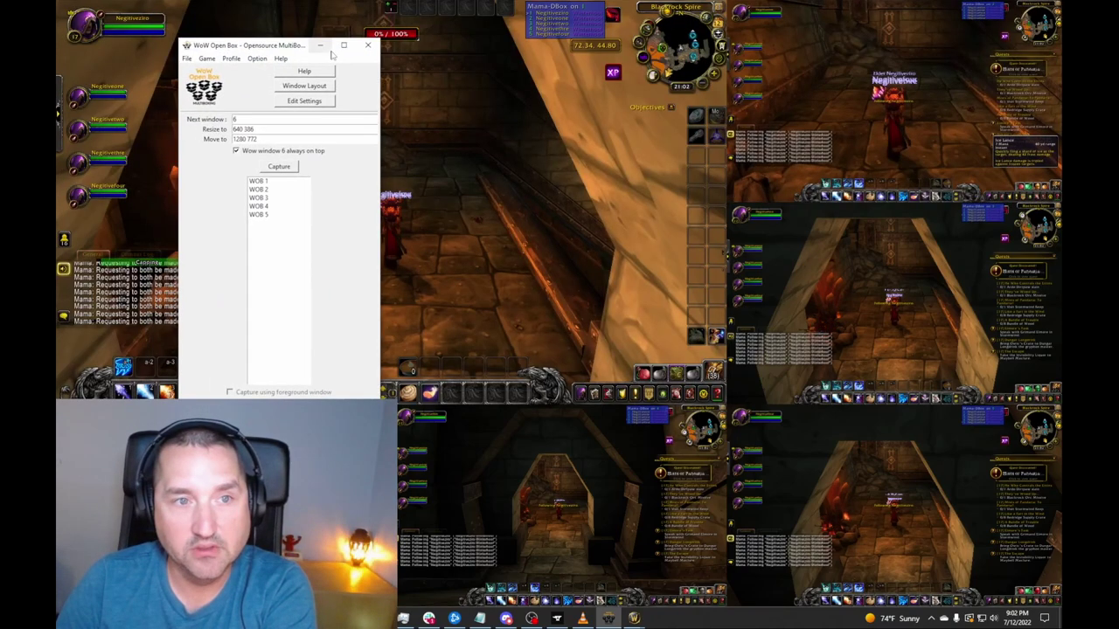
pyautogui.moveTo(280, 50); pyautogui.dragTo(302, 12)
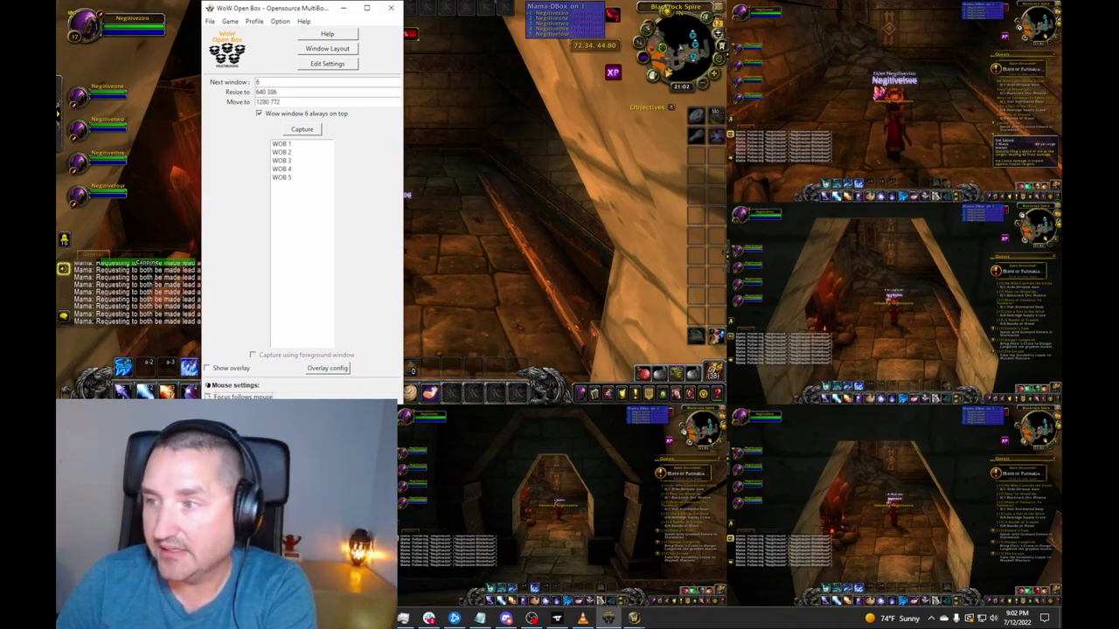
pyautogui.click(207, 396)
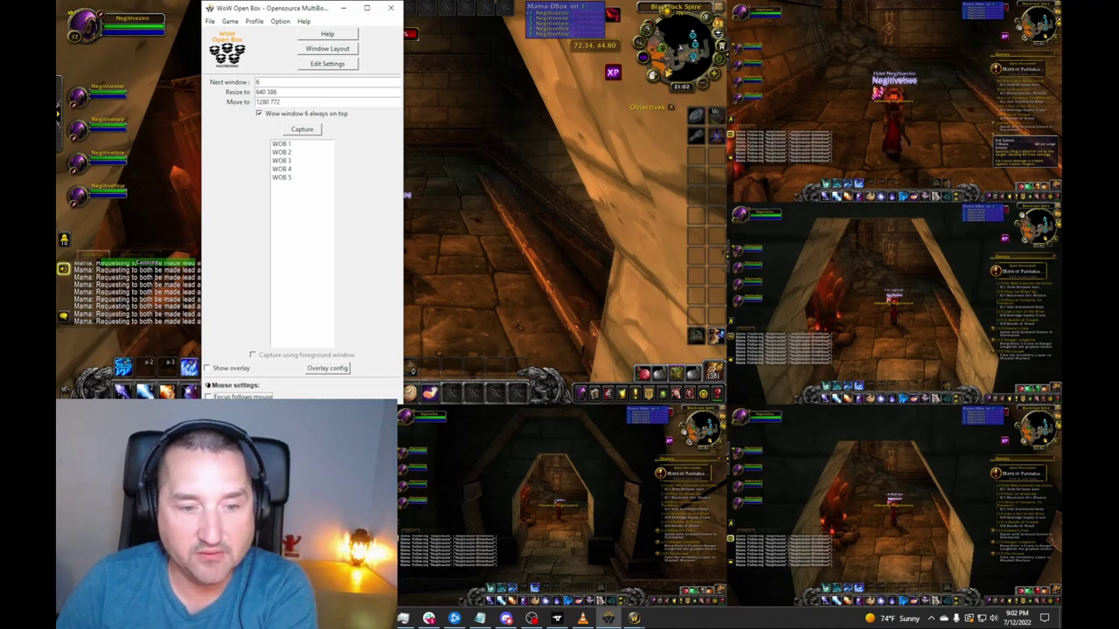
pyautogui.moveTo(372, 413); pyautogui.dragTo(372, 365)
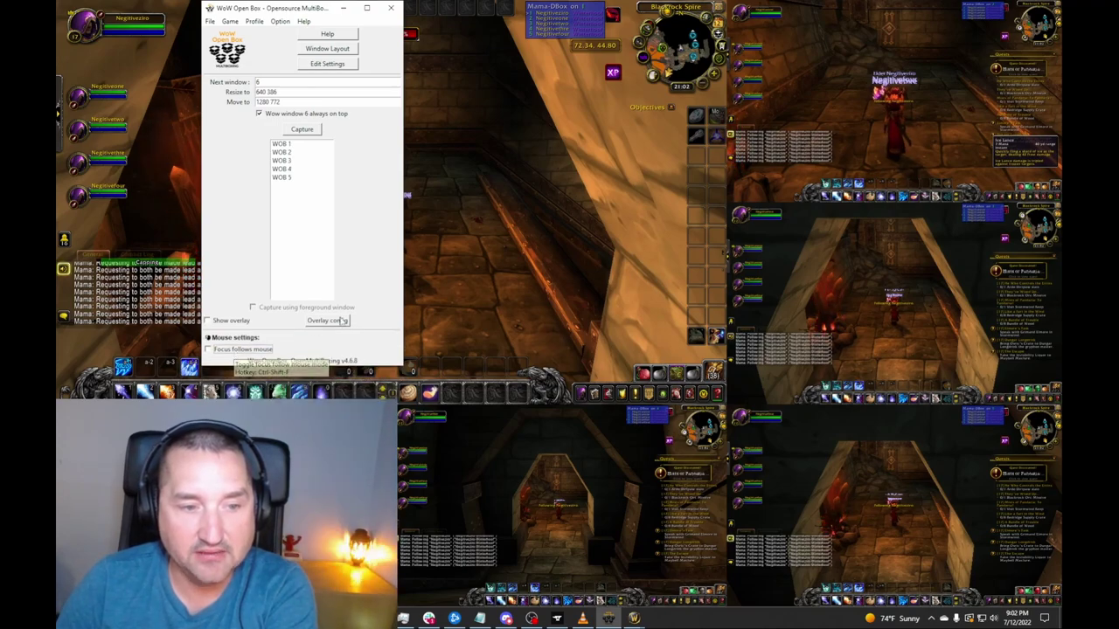
pyautogui.moveTo(595, 236)
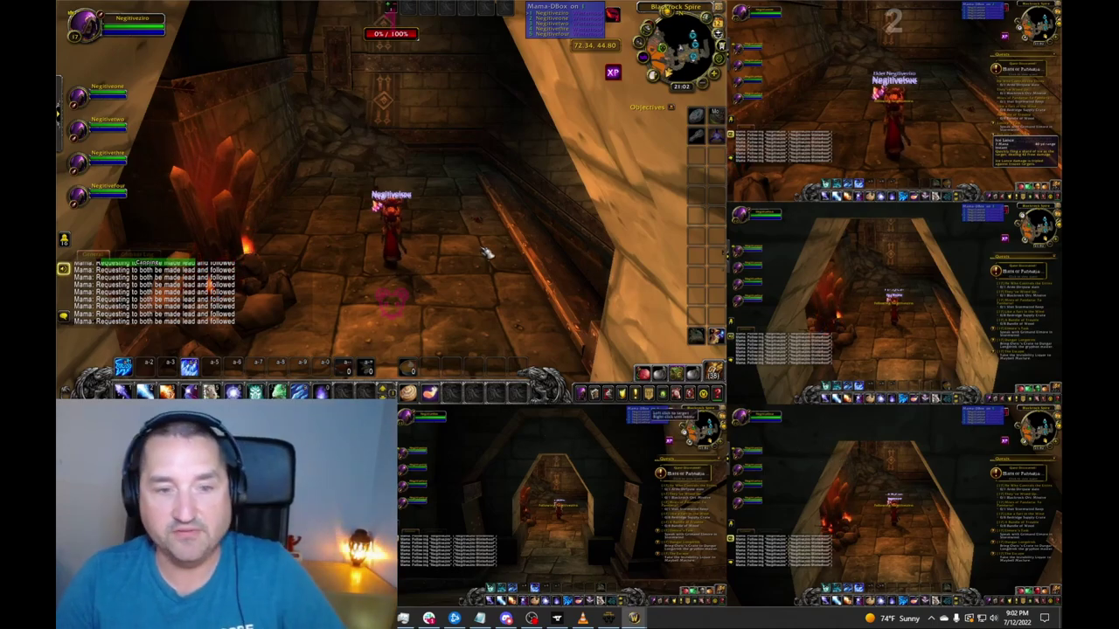
# Step: Cast the slot 6 spell repeatedly across the client windows, letting Focus follows mouse shift control between them
pyautogui.press('6')
pyautogui.press('6')
pyautogui.press('6')
pyautogui.press('6')
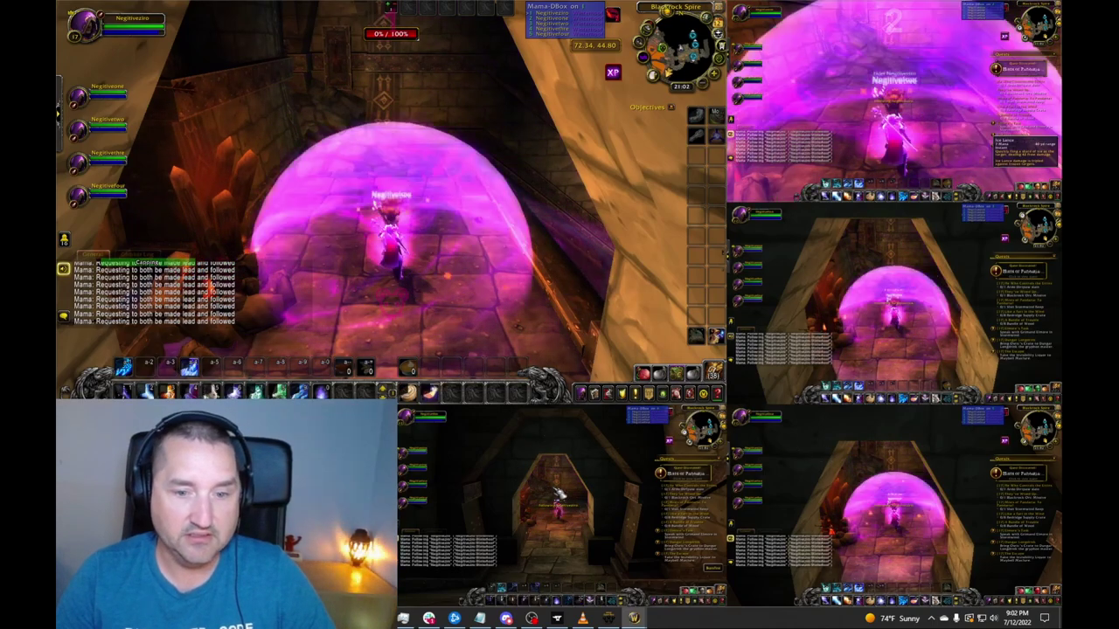
pyautogui.press('6')
pyautogui.press('6')
pyautogui.press('6')
pyautogui.press('6')
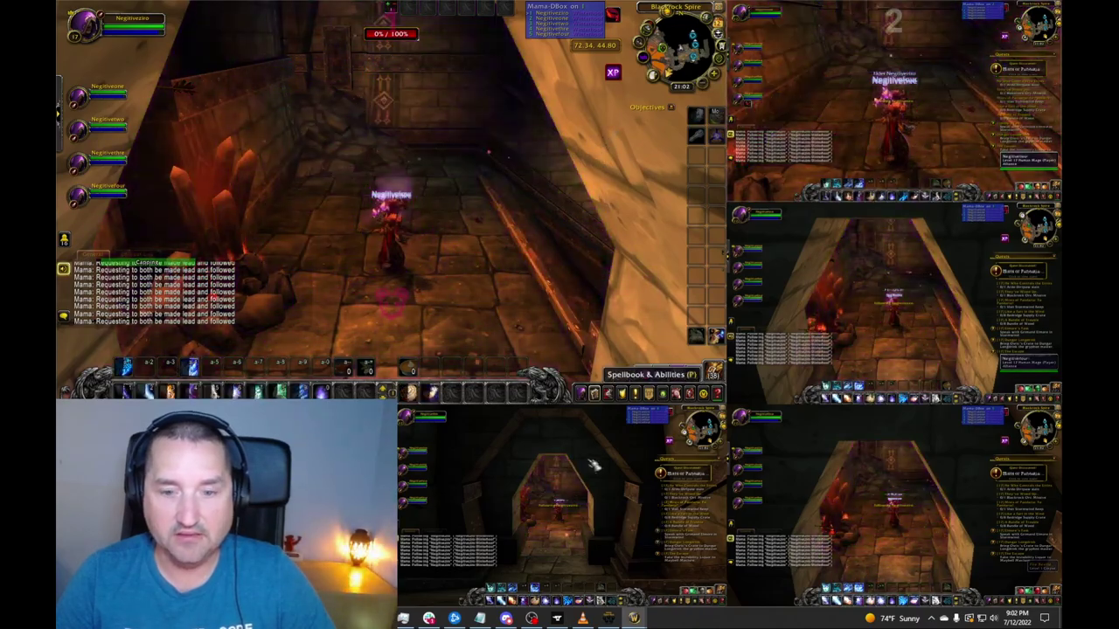
pyautogui.press('6')
pyautogui.press('6')
pyautogui.press('6')
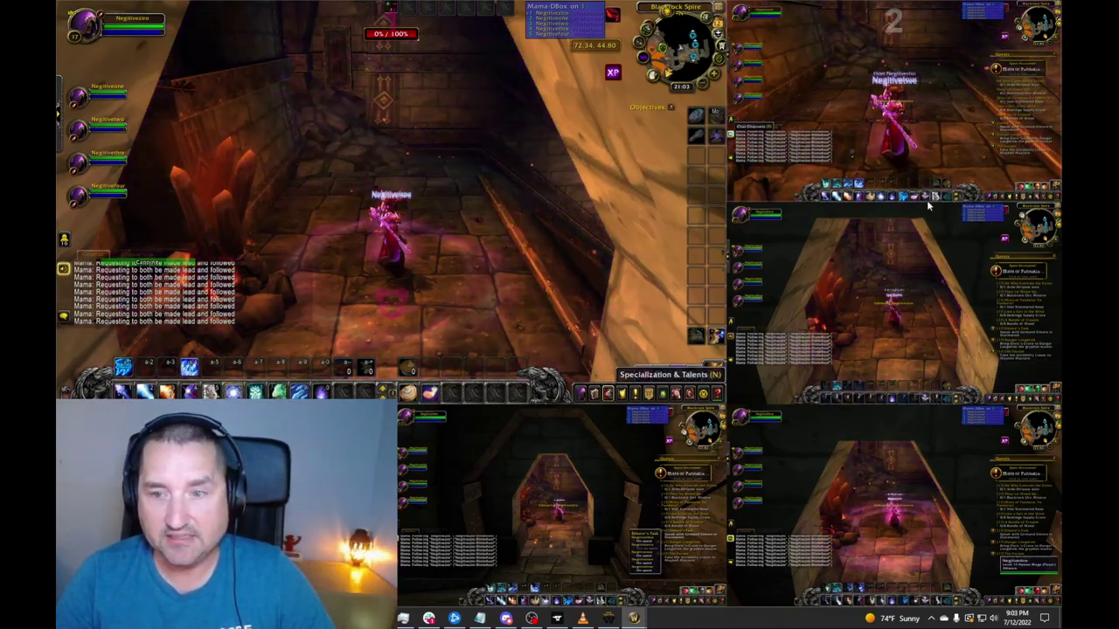
# Step: Target the Scarshield Quartermaster and walk the team through the archway toward it while attempting the action bar slot 2 spell
pyautogui.press('1')
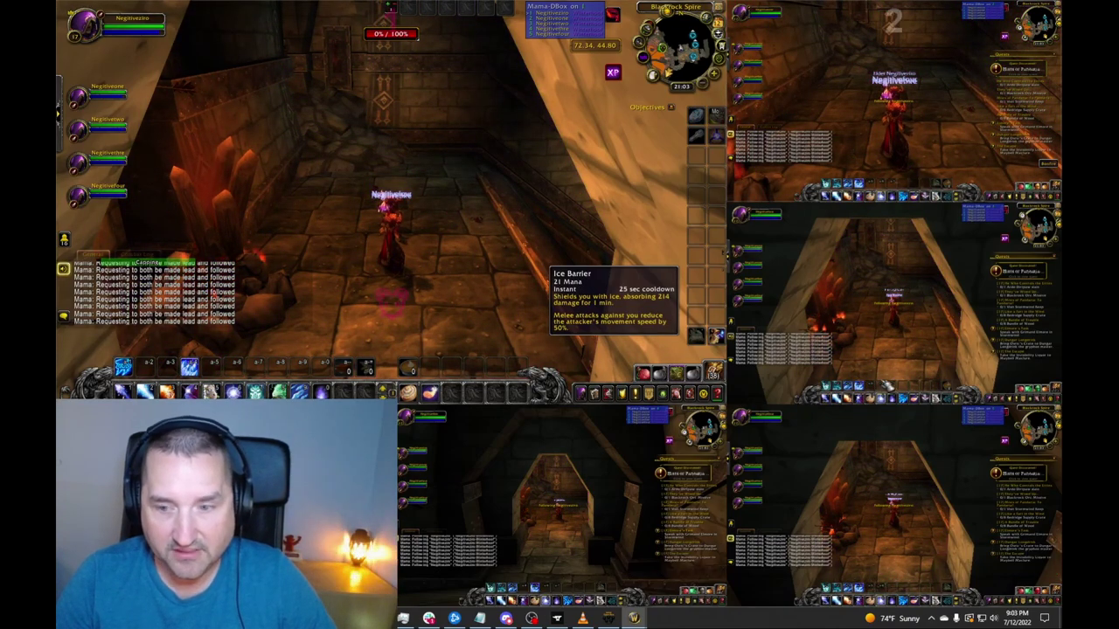
pyautogui.moveTo(526, 221); pyautogui.dragTo(440, 209)
pyautogui.press('w')
pyautogui.click(454, 133)
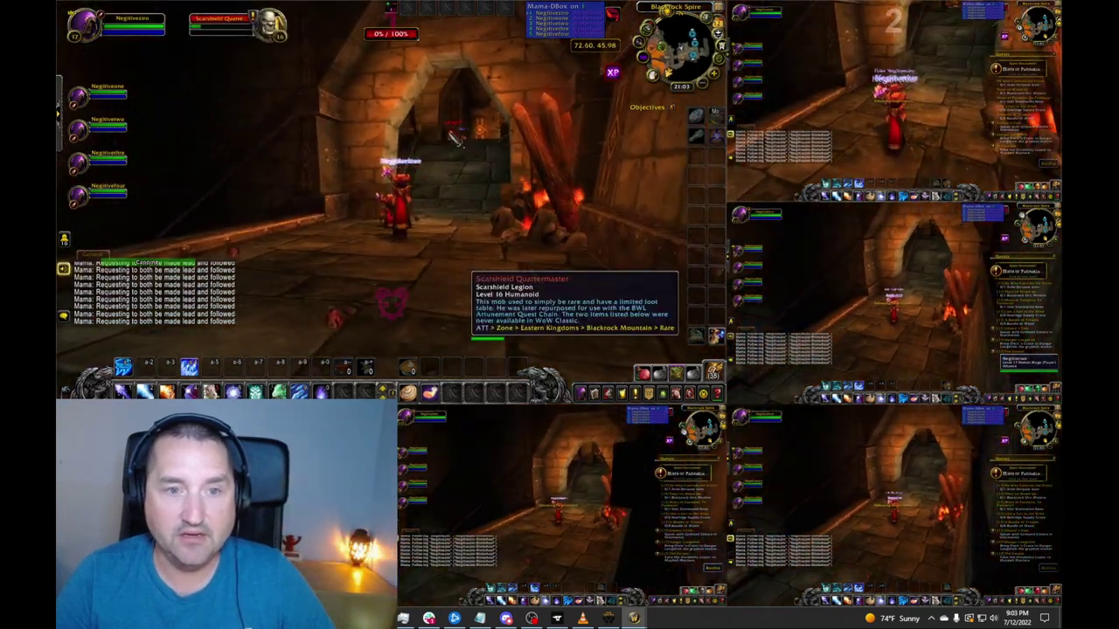
pyautogui.press('2')
pyautogui.press('w')
pyautogui.press('2')
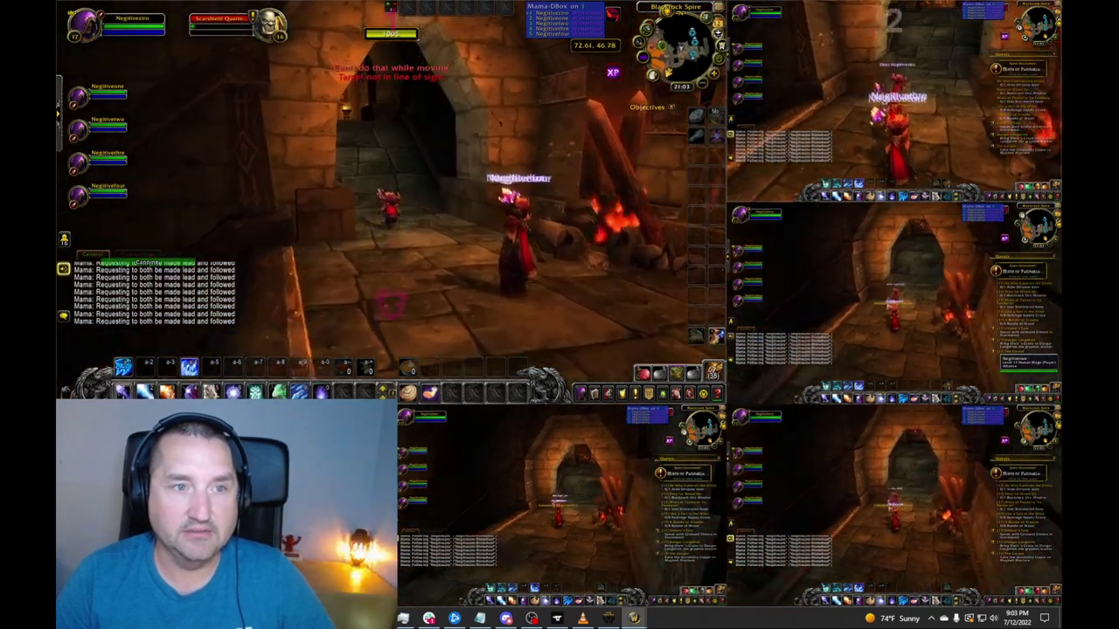
pyautogui.press('w')
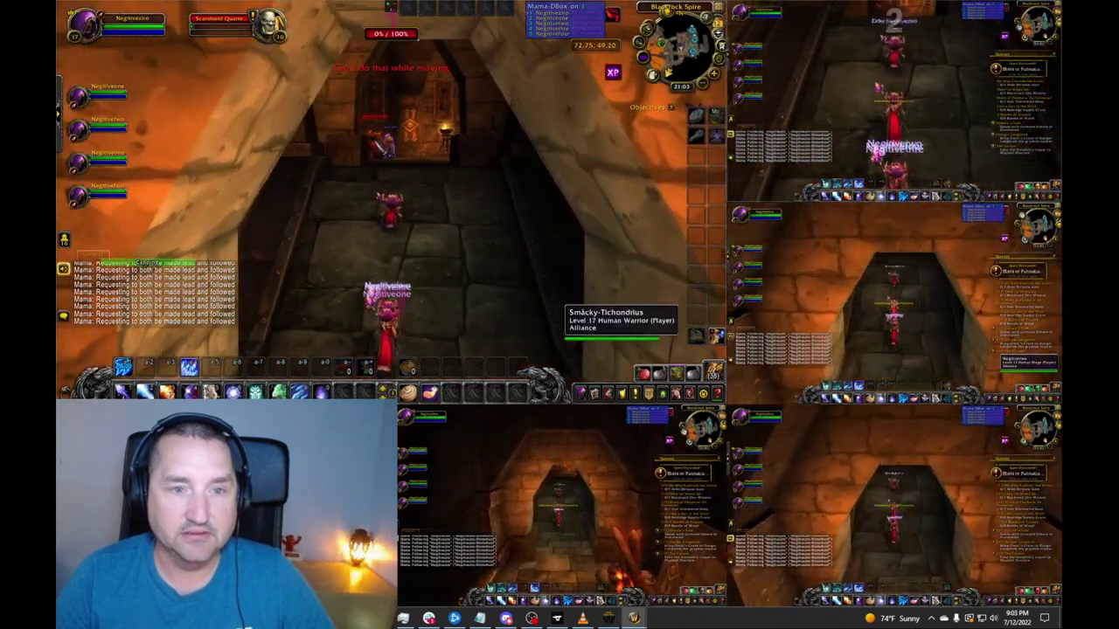
pyautogui.press('2')
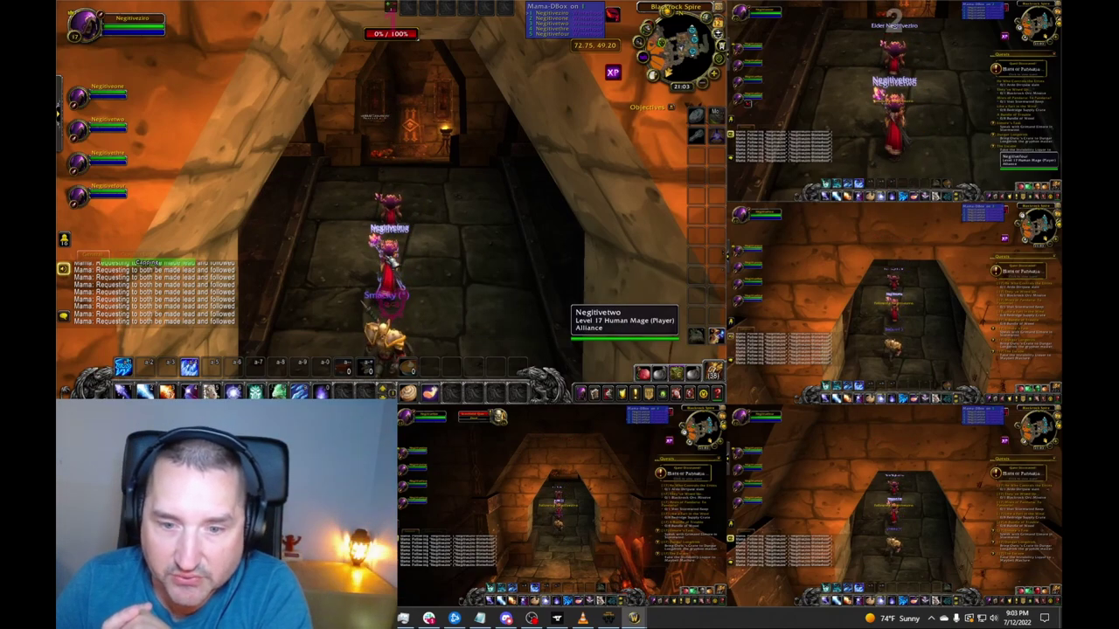
# Step: Turn the lead mage around and walk the team back through the archway to the glowing crystals
pyautogui.moveTo(251, 178); pyautogui.dragTo(209, 179)
pyautogui.press('w')
pyautogui.press('w')
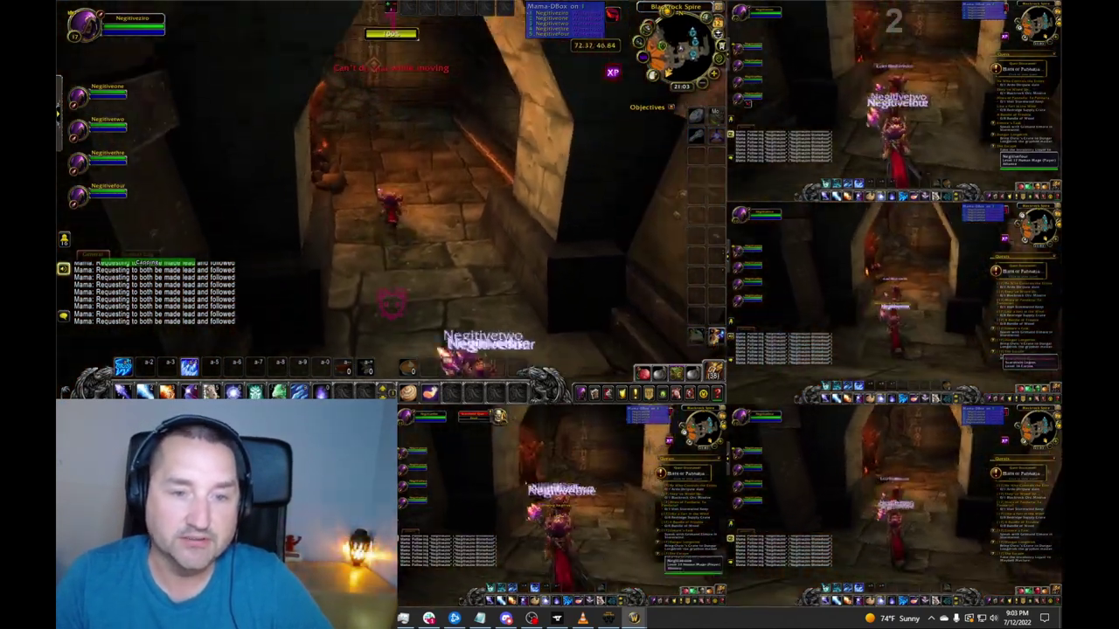
pyautogui.press('w')
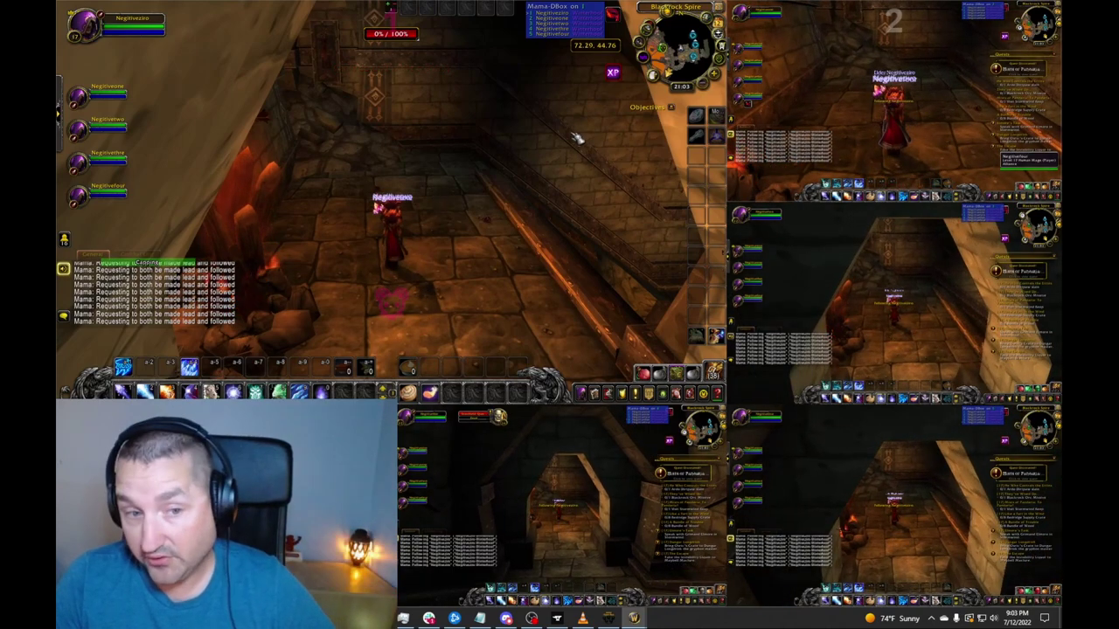
# Step: Switch between WoW Open Box and the game to check the overlay and mouse settings
pyautogui.click(610, 618)
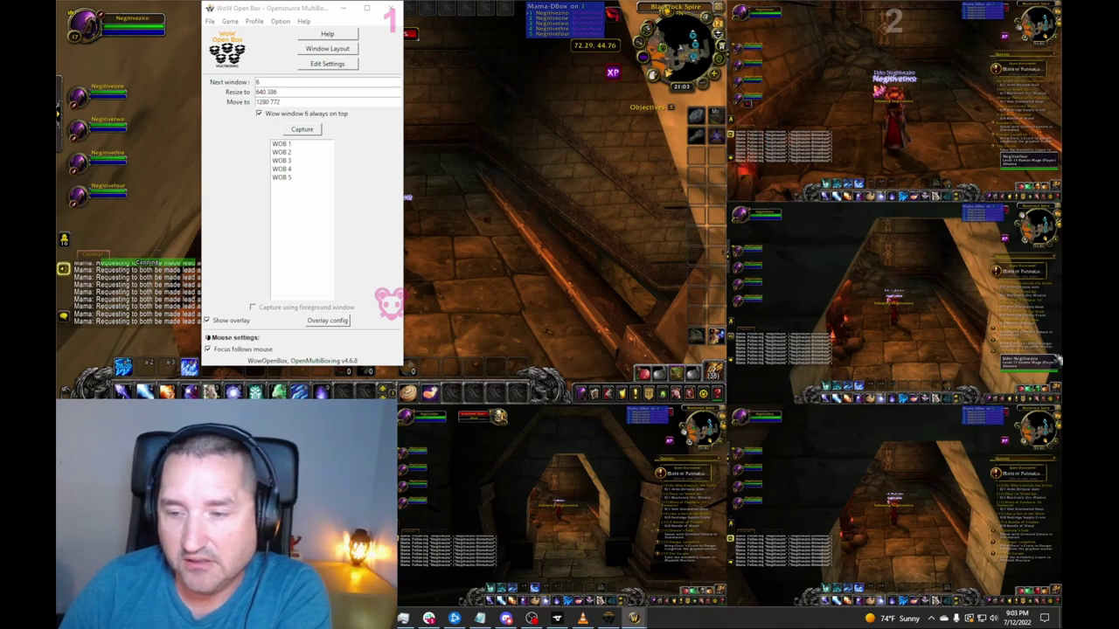
pyautogui.click(579, 222)
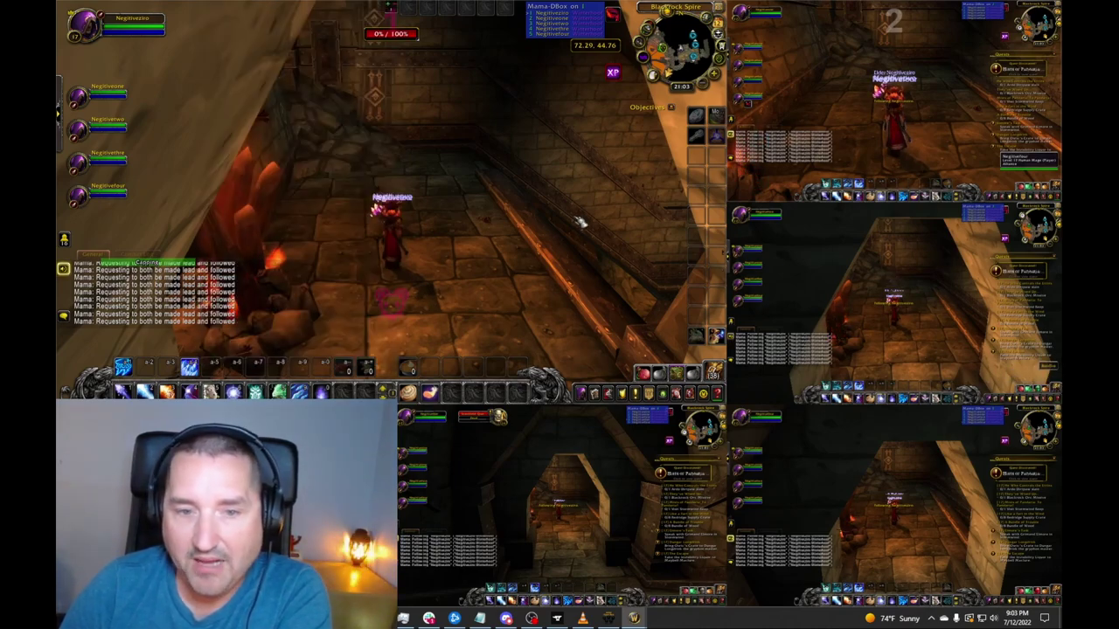
pyautogui.click(609, 618)
pyautogui.click(609, 618)
# Step: In WoW Open Box, forget the captured WOB 3 window, and maximize that released game client
pyautogui.click(454, 618)
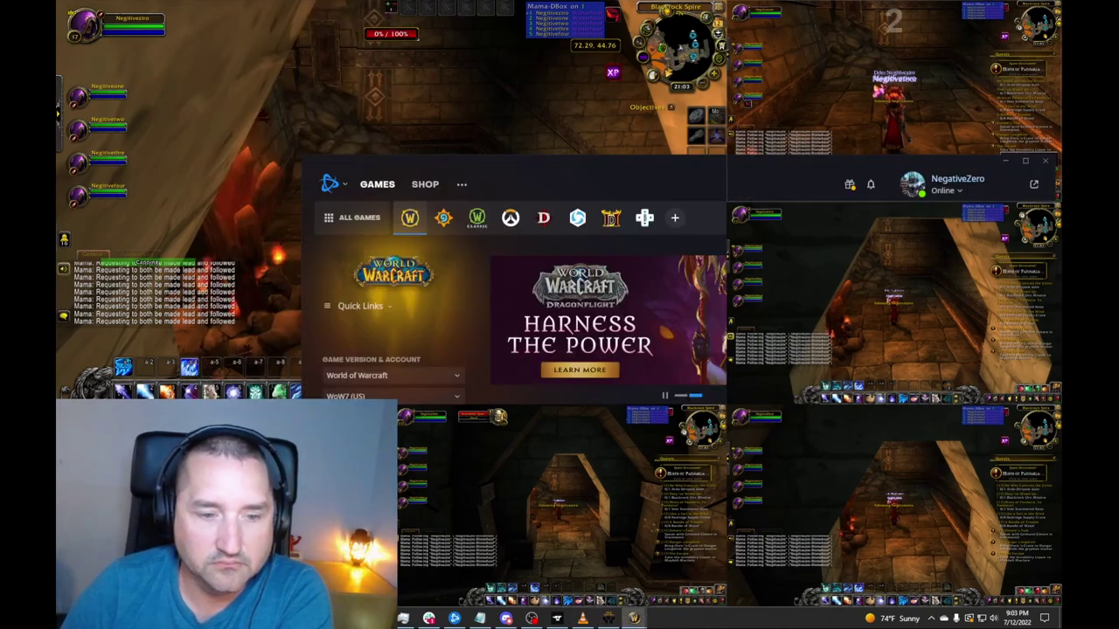
pyautogui.click(609, 618)
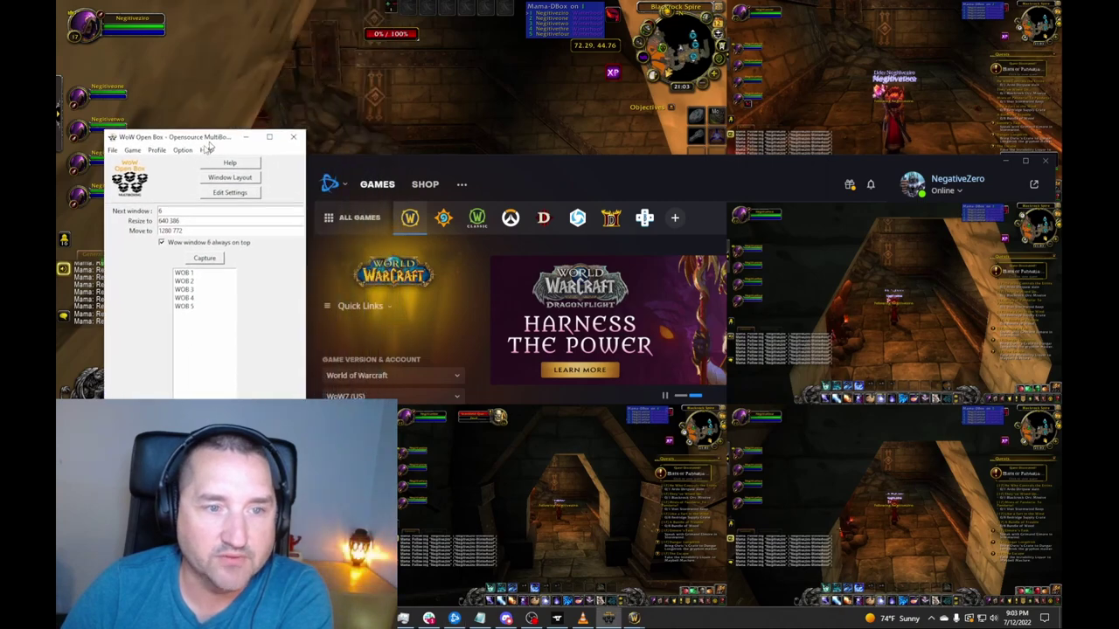
pyautogui.click(456, 105)
pyautogui.click(610, 618)
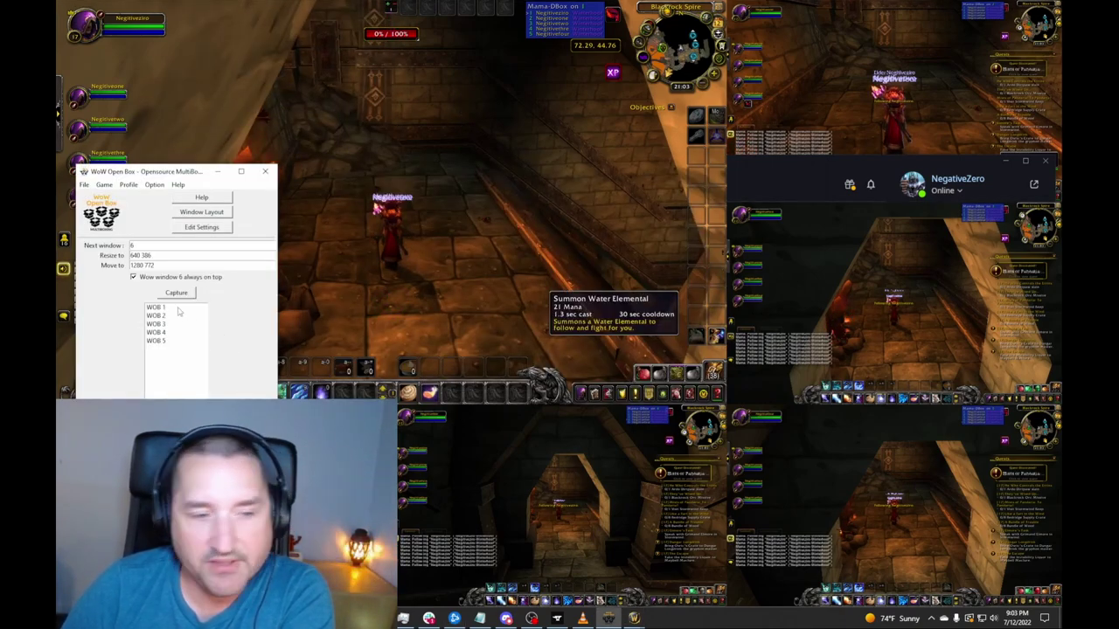
pyautogui.rightClick(160, 328)
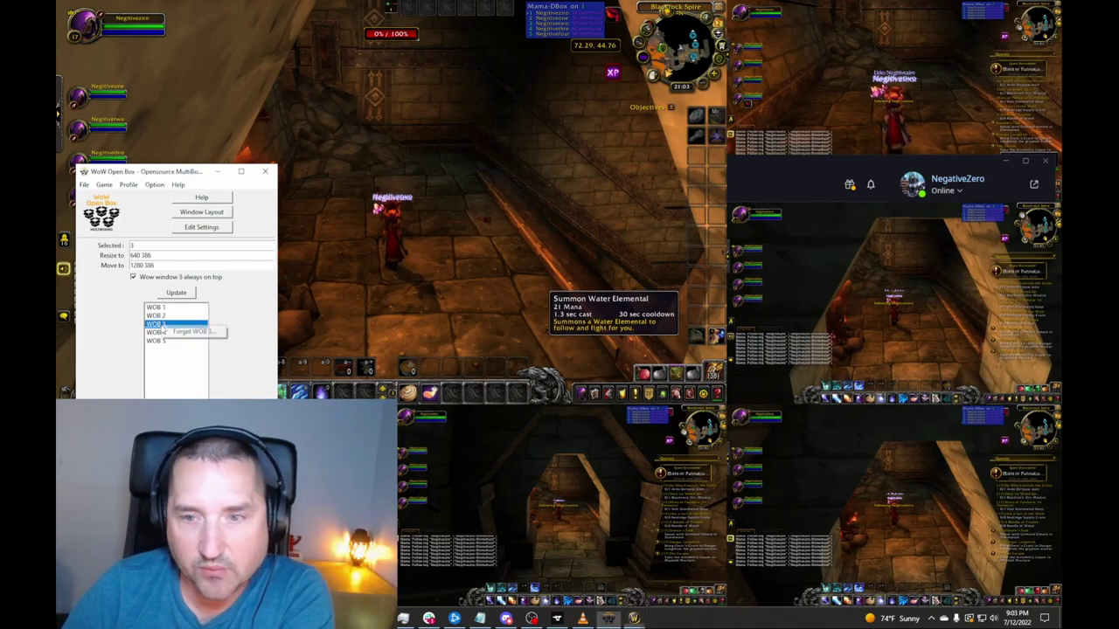
pyautogui.click(191, 331)
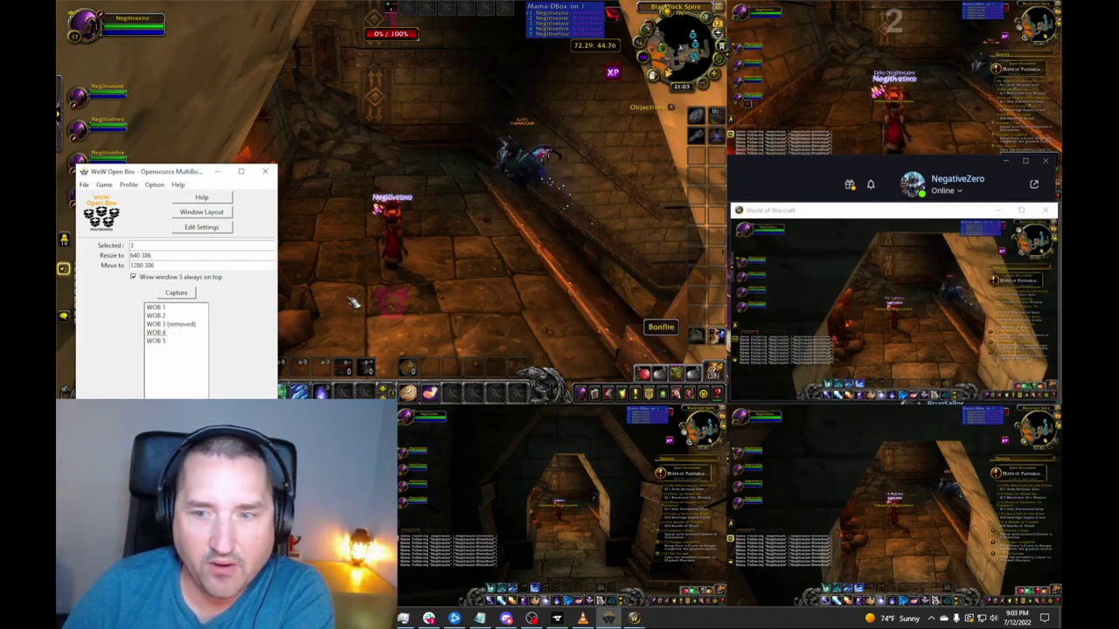
pyautogui.doubleClick(790, 212)
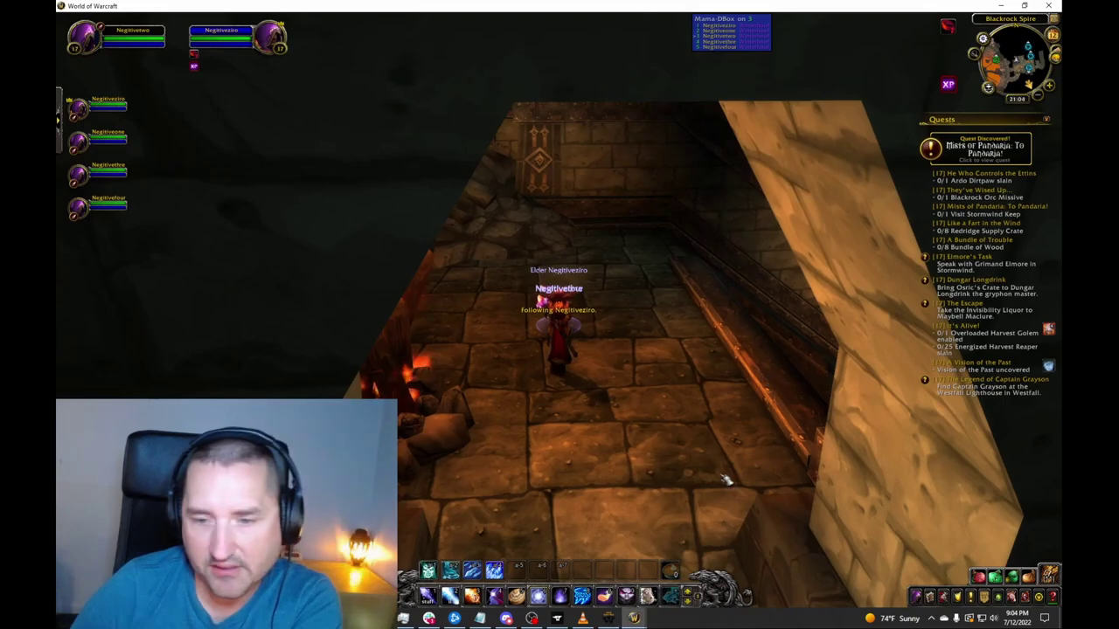
# Step: Open the third character's backpack and equip the Large Knapsack bags from it in place of the smaller equipped bags
pyautogui.press('Tab')
pyautogui.moveTo(599, 284); pyautogui.dragTo(591, 283)
pyautogui.scroll(-1, 624, 258)
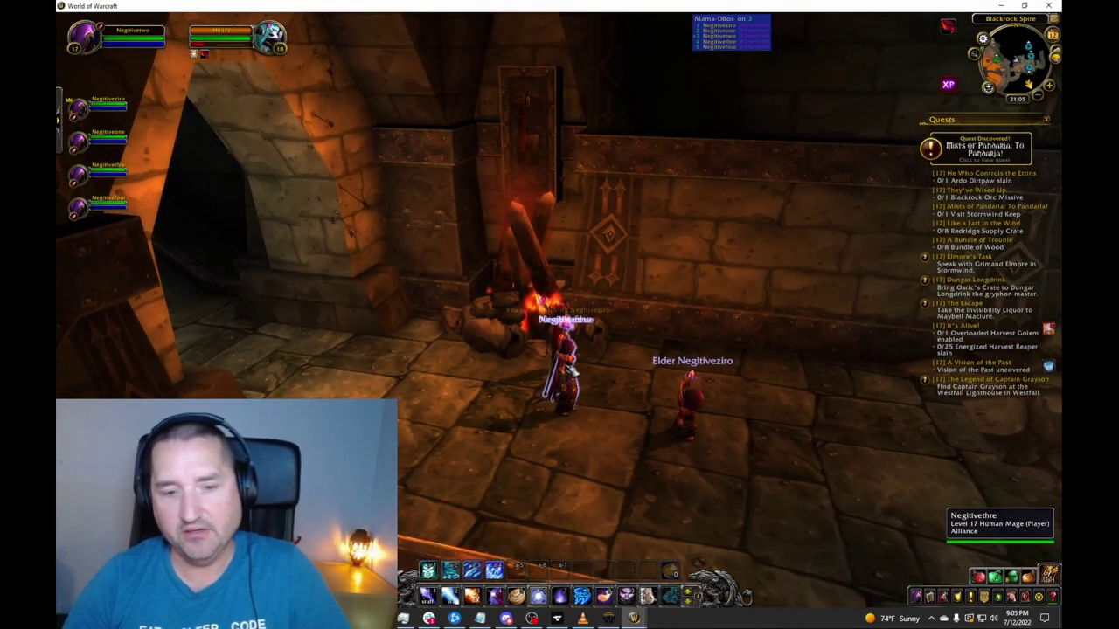
pyautogui.press('b')
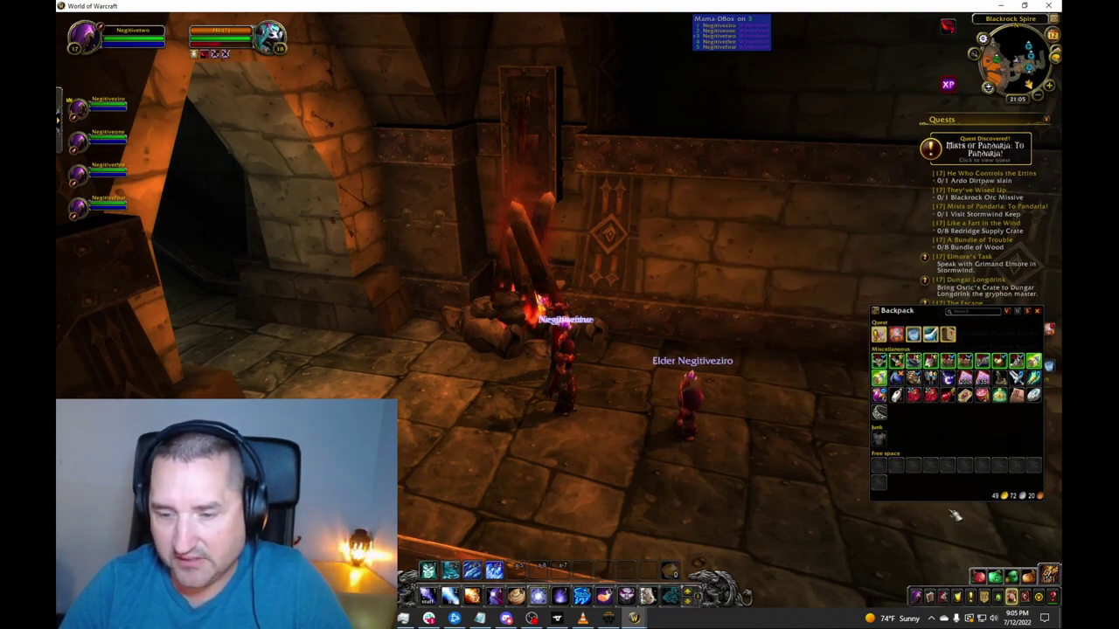
pyautogui.moveTo(1000, 578)
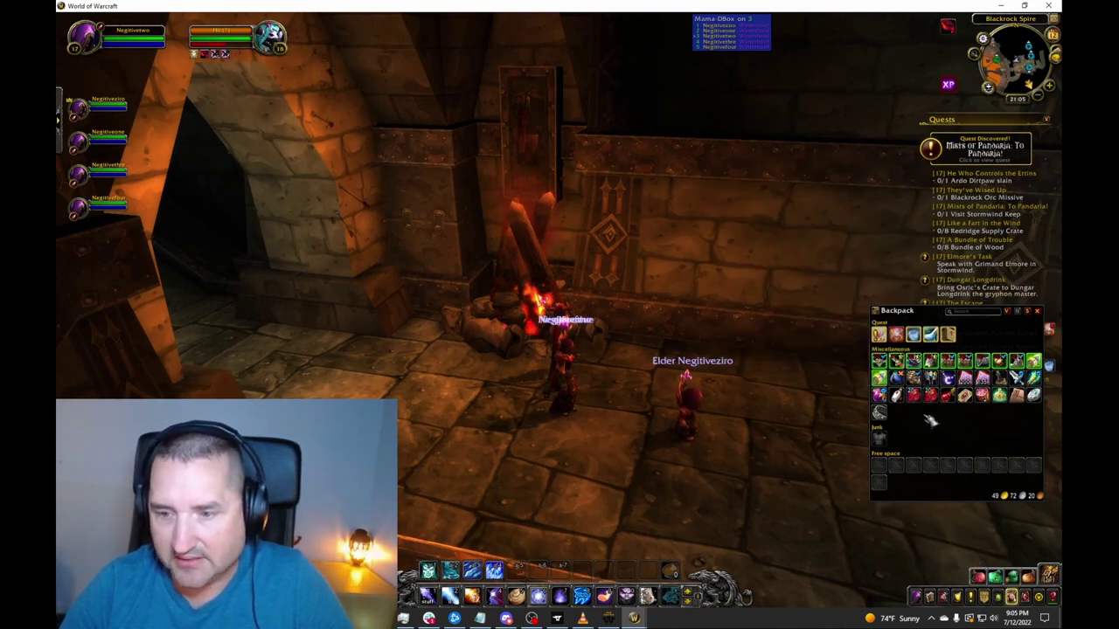
pyautogui.click(995, 573)
pyautogui.click(933, 394)
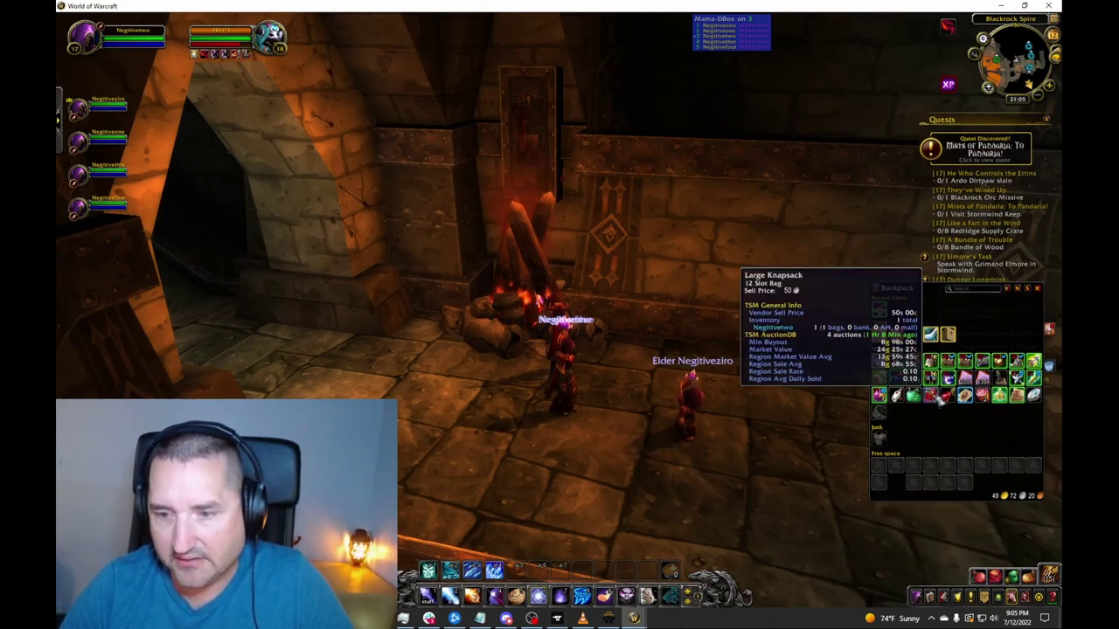
pyautogui.click(1012, 578)
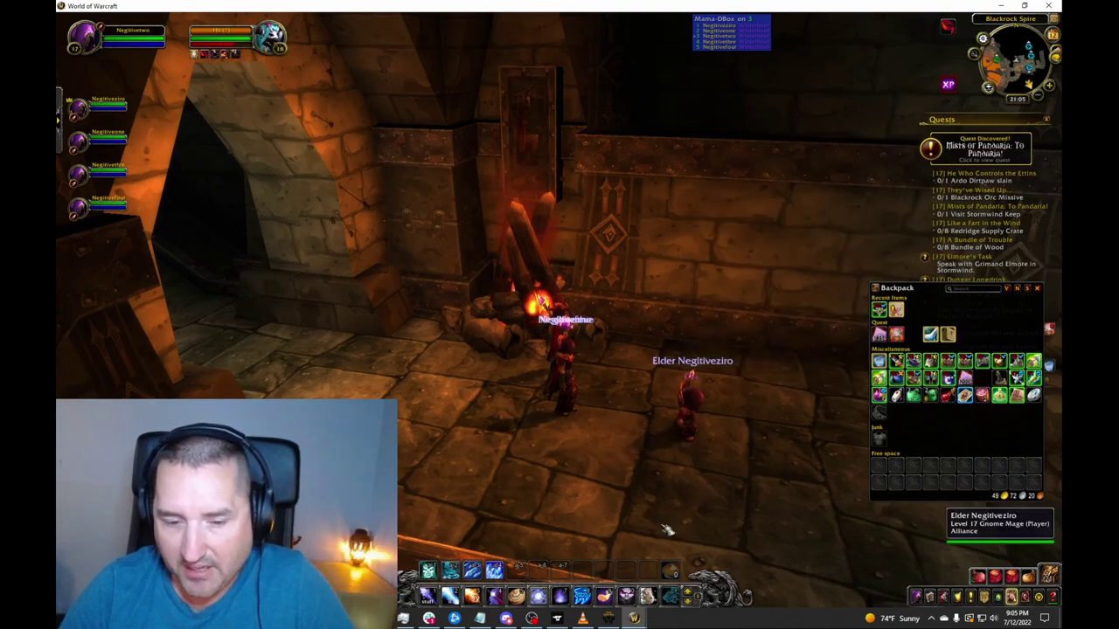
# Step: Recapture the maximized client as WOB 3 in WoW Open Box and minimize the Battle.net launcher
pyautogui.click(609, 619)
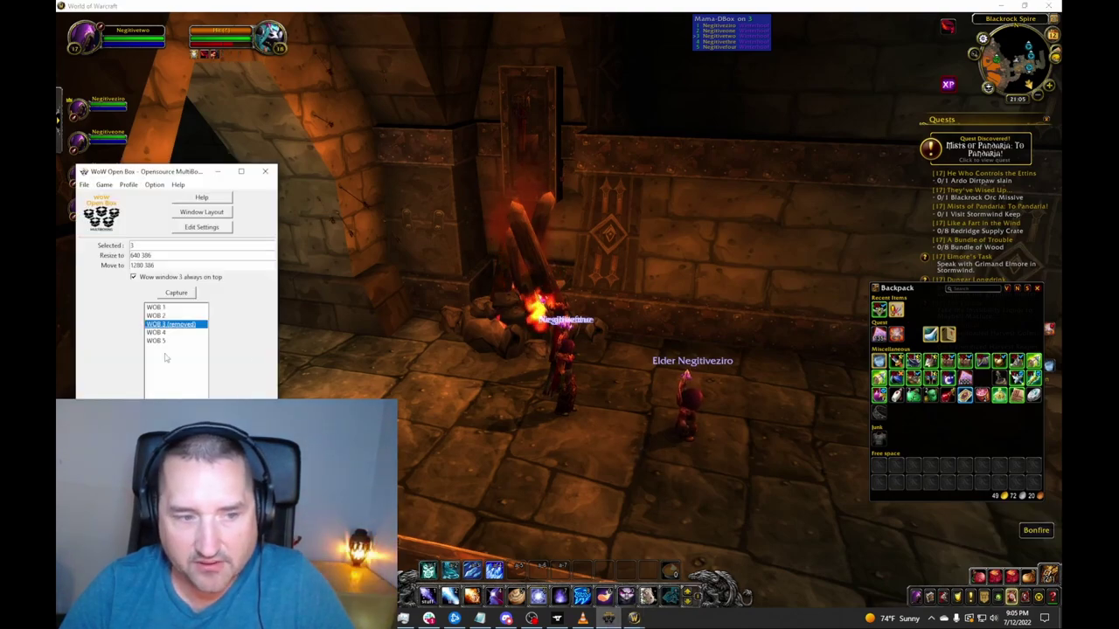
pyautogui.click(177, 293)
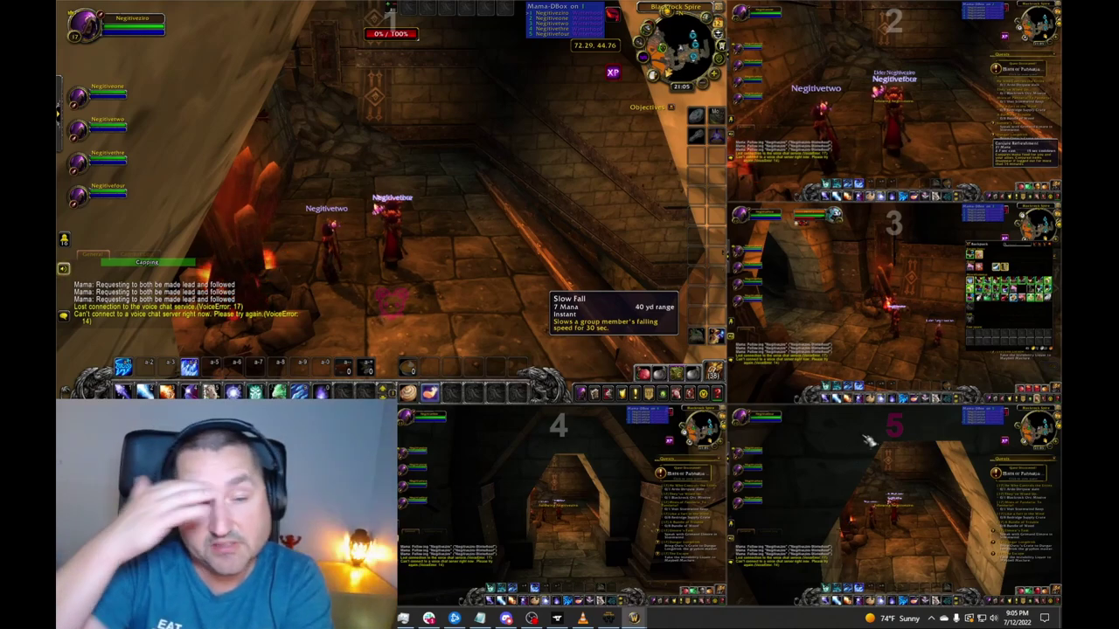
pyautogui.click(454, 618)
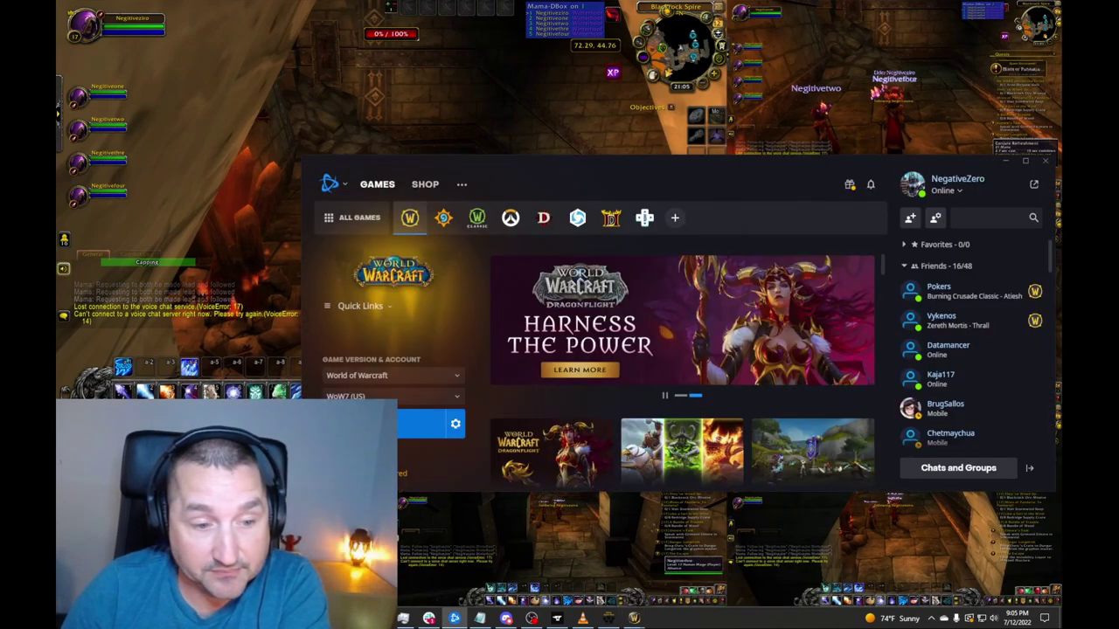
pyautogui.click(609, 618)
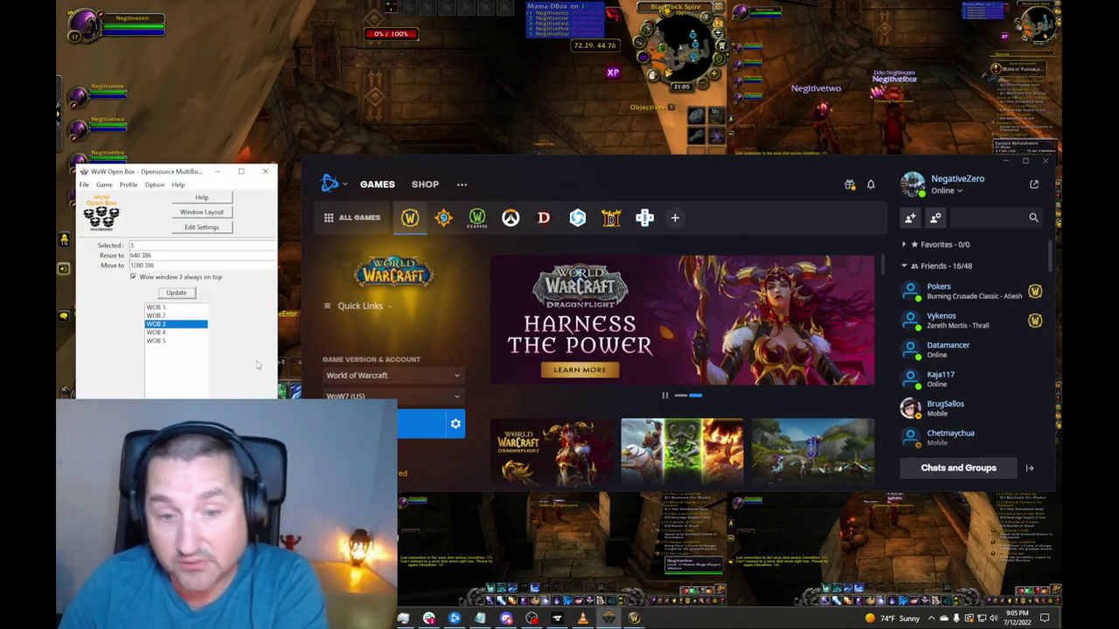
pyautogui.click(1005, 162)
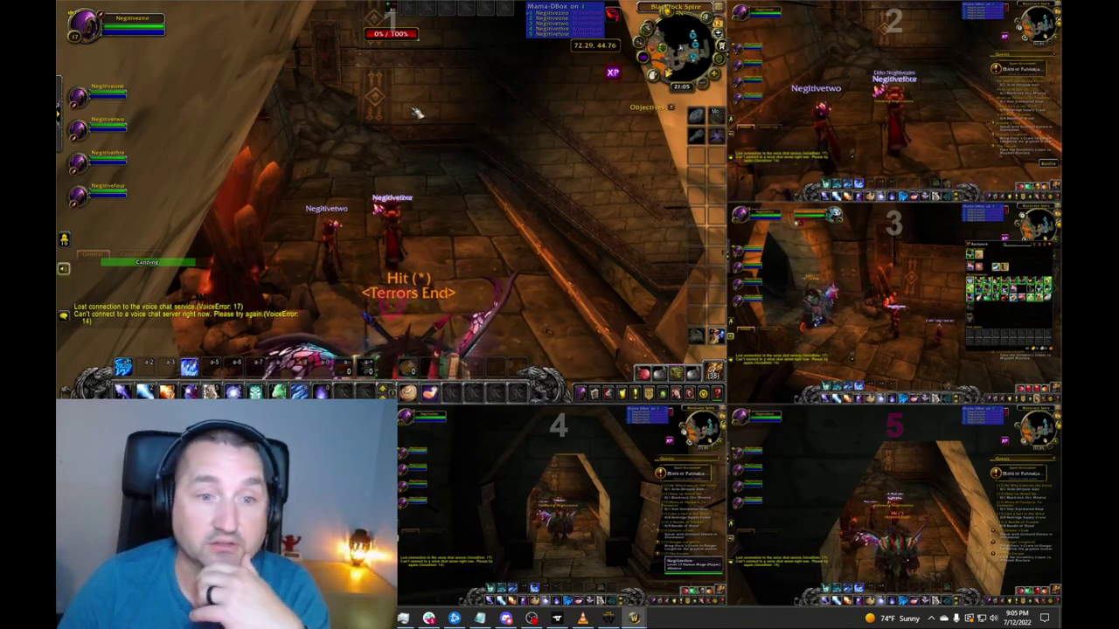
# Step: Make the team follow the lead mage with the Mama follow macro and lead it along the corridor past the floor opening
pyautogui.press('w')
pyautogui.press('f')
pyautogui.press('f')
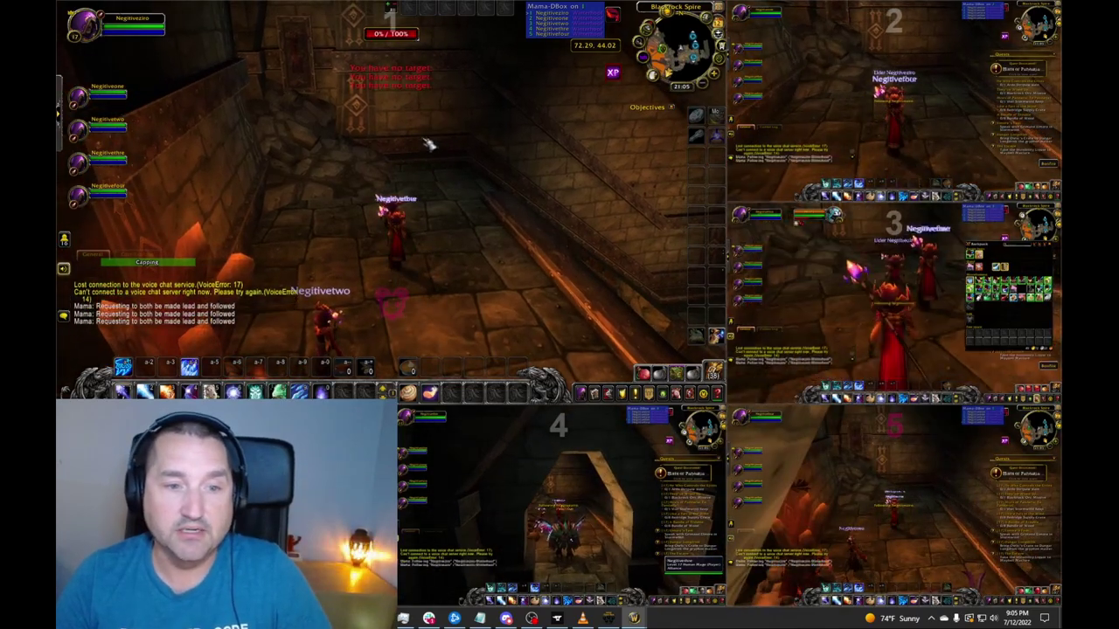
pyautogui.press('w')
pyautogui.press('w')
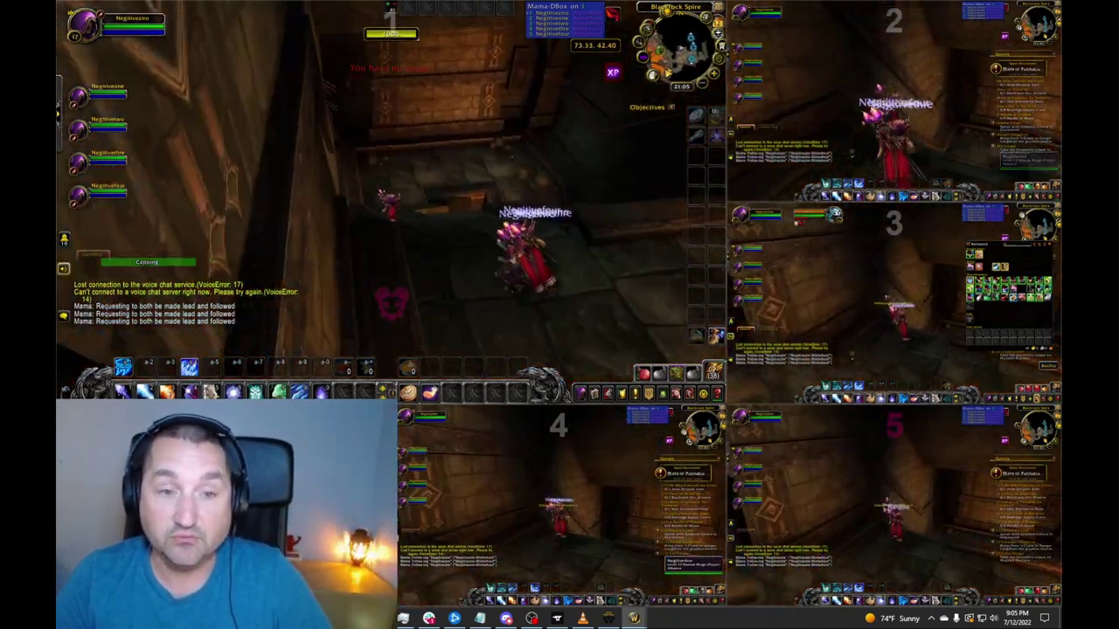
pyautogui.press('w')
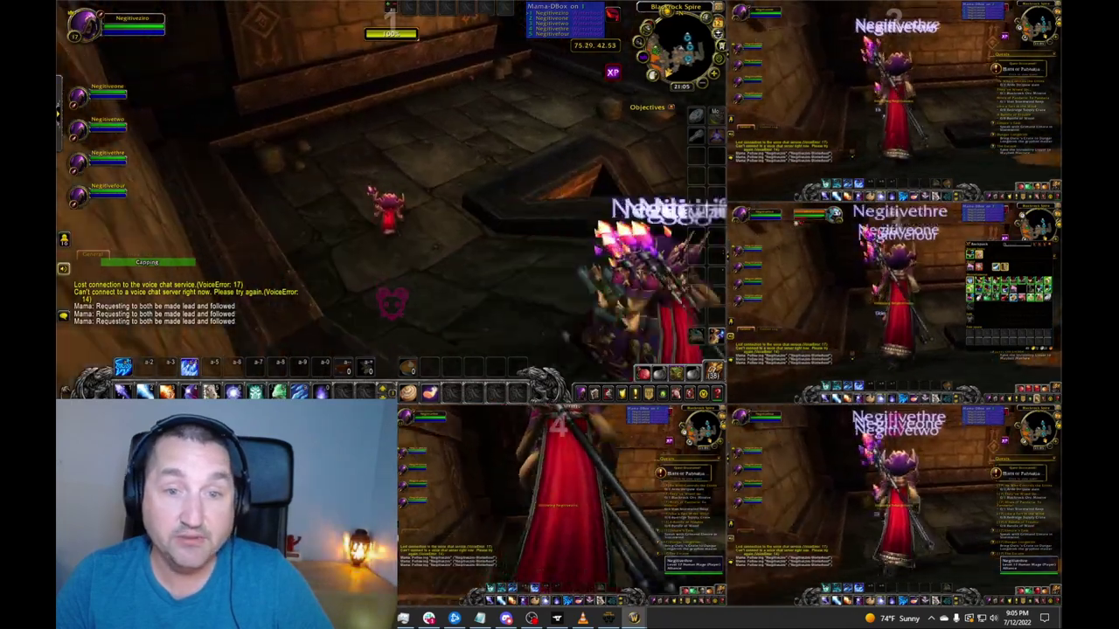
pyautogui.press('w')
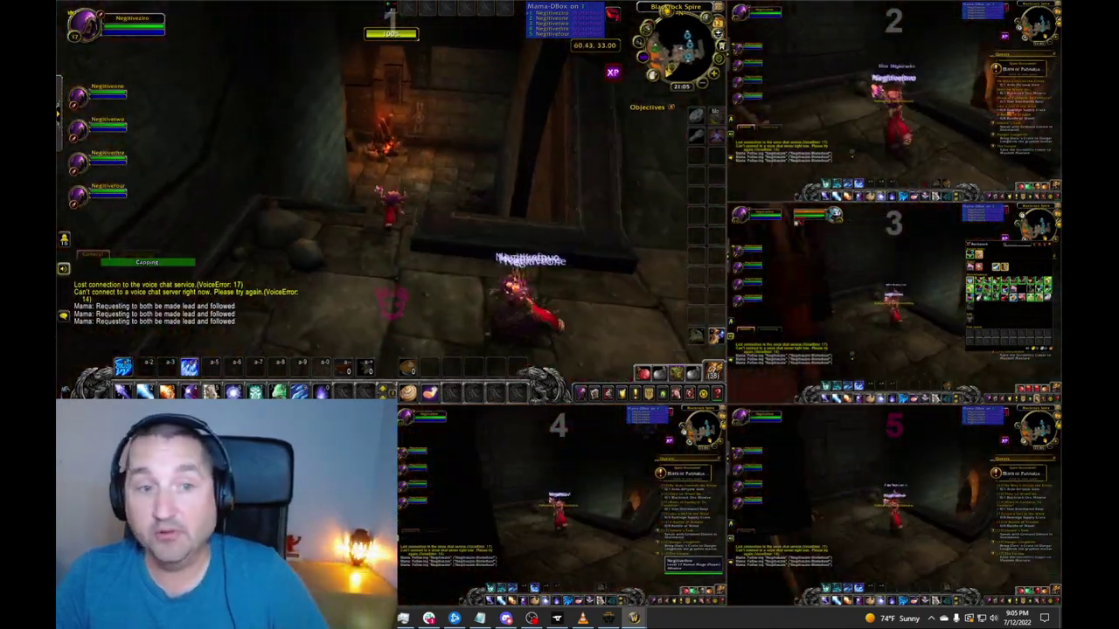
# Step: Walk the team to the bonfire beside the archway and target the Tauren warrior from the lead client
pyautogui.press('w')
pyautogui.press('w')
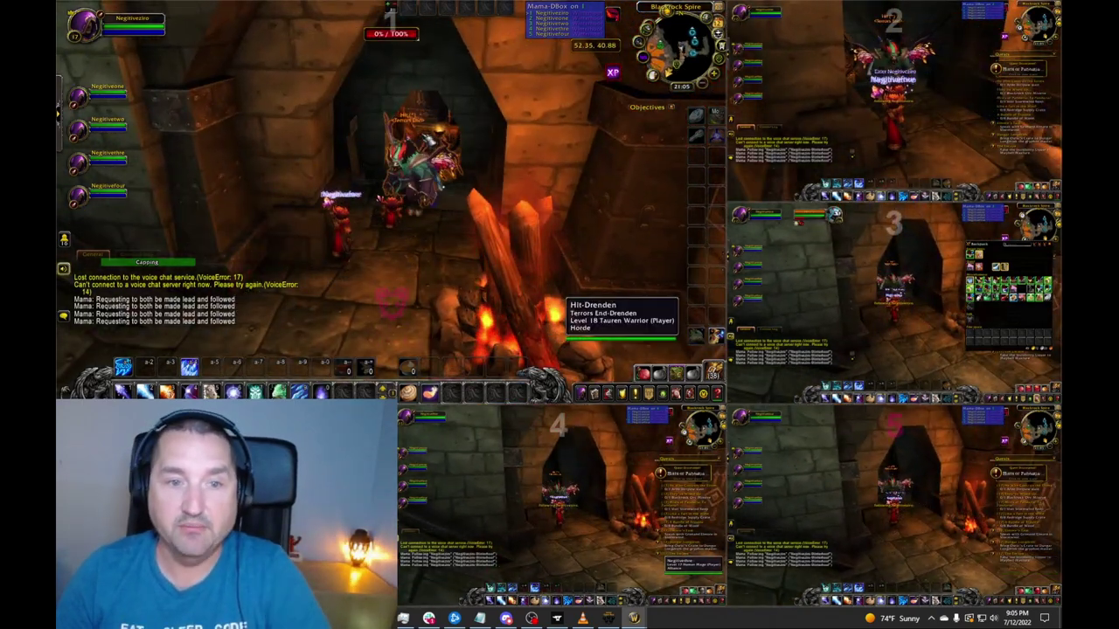
pyautogui.click(433, 145)
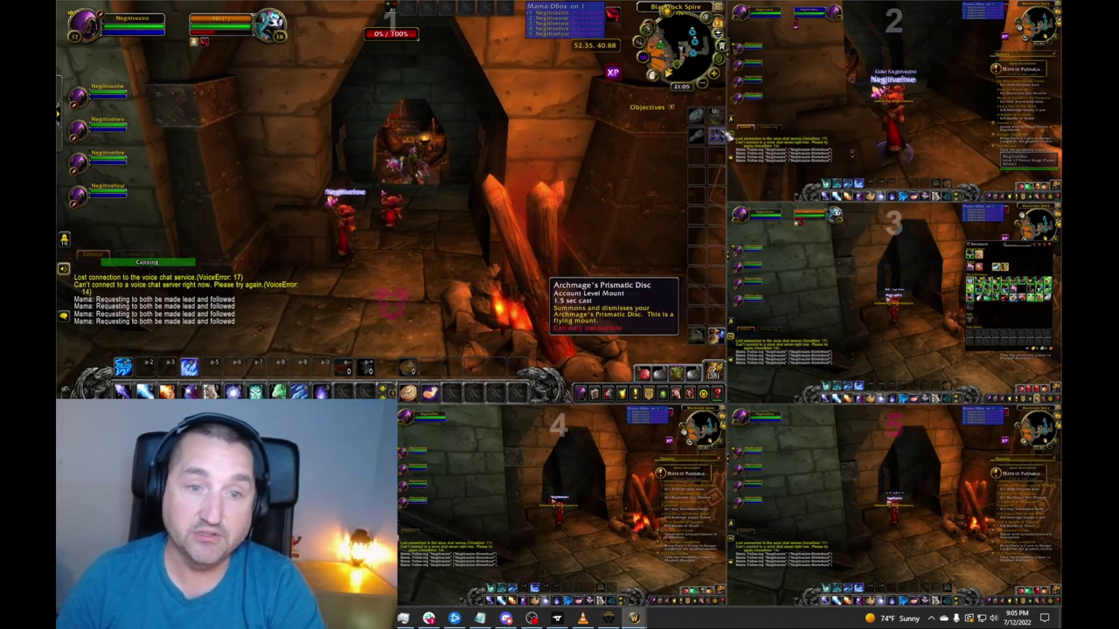
pyautogui.click(402, 209)
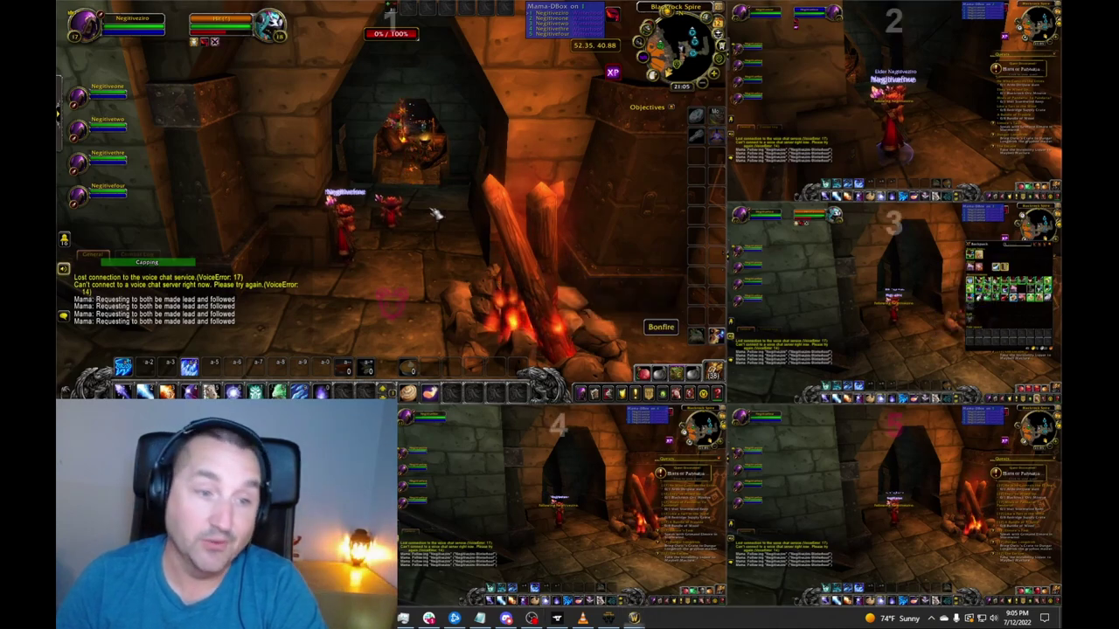